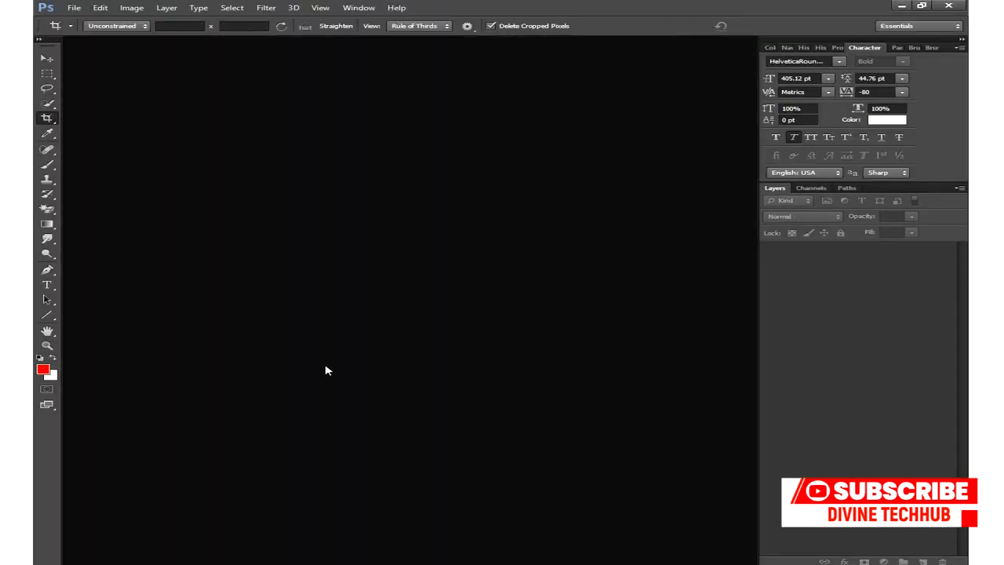
- Create a new white Untitled-1 document, 3 × 6 inches at 300 pixels per inch
left_click(74, 9)
key("Escape")
key("ctrl+n")
left_click(528, 149)
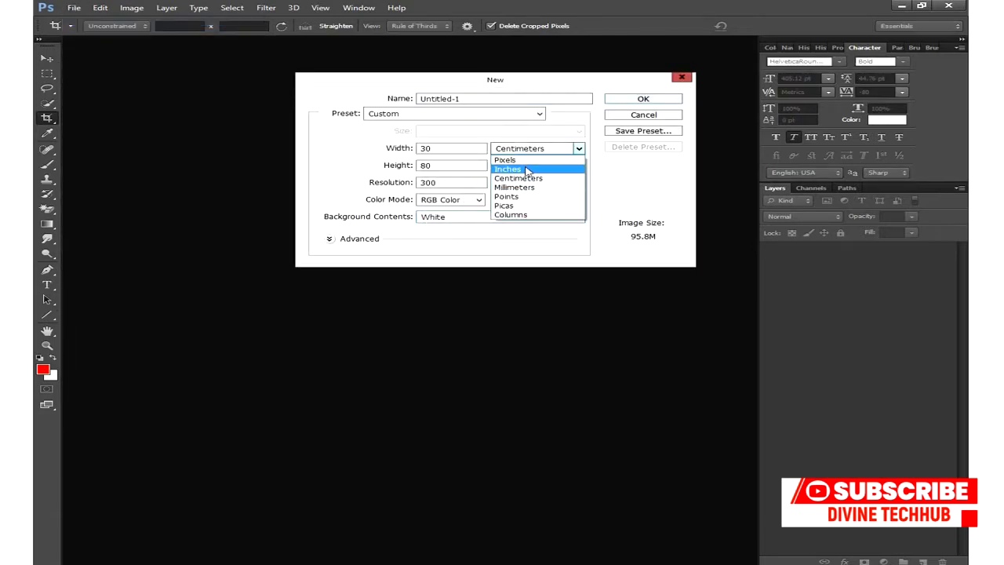
left_click(524, 169)
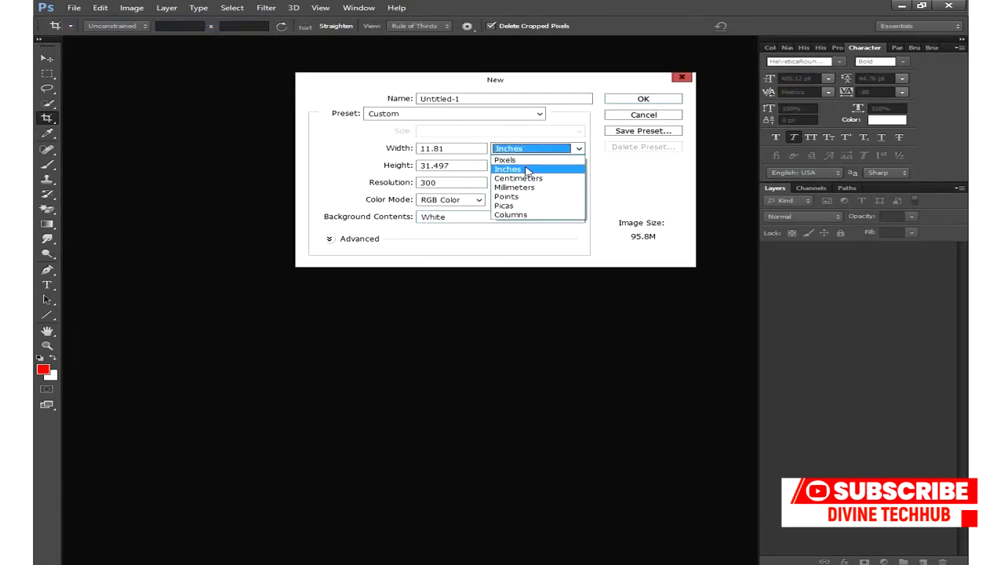
double_click(455, 152)
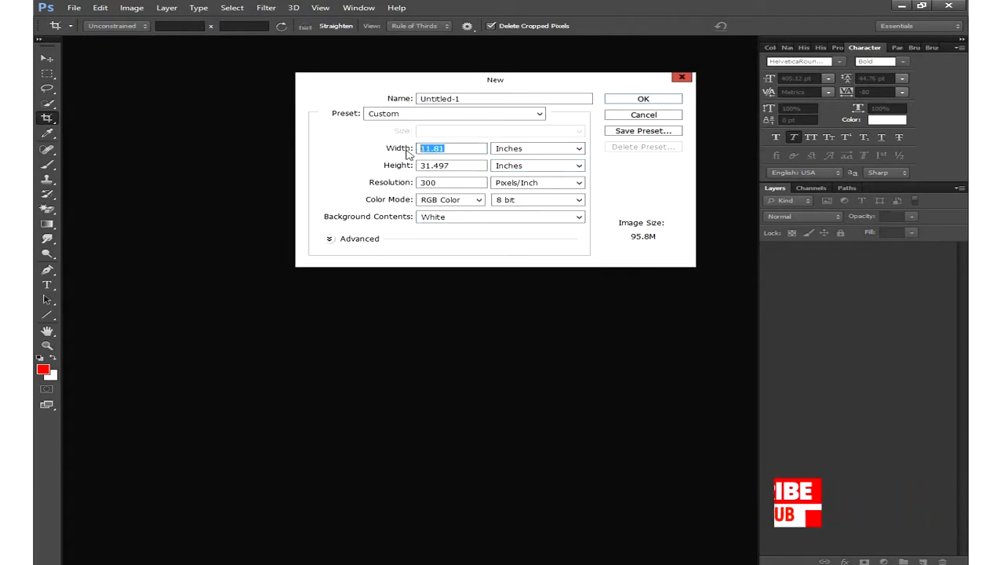
type("3")
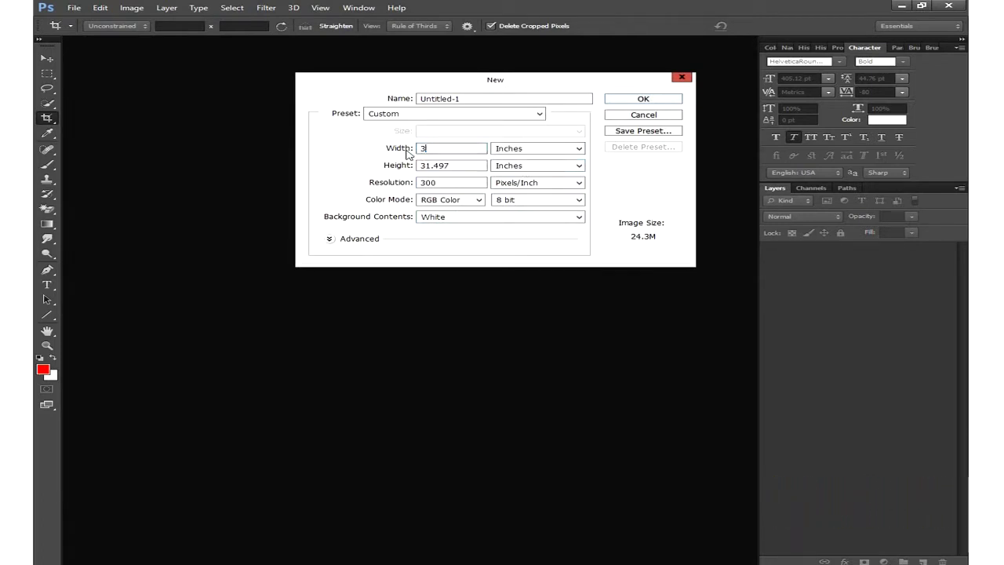
left_click_drag(460, 166, 409, 169)
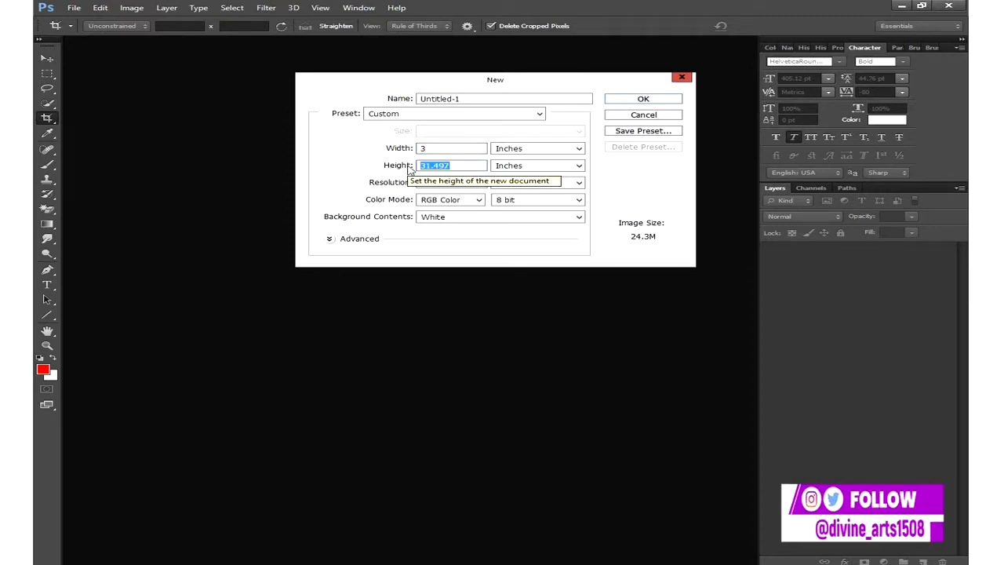
type("6")
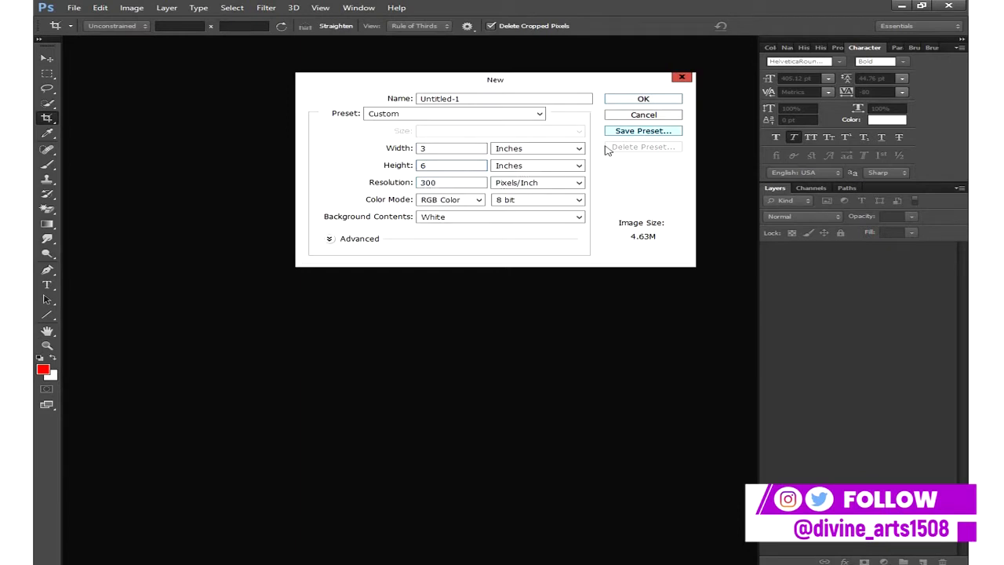
left_click(643, 100)
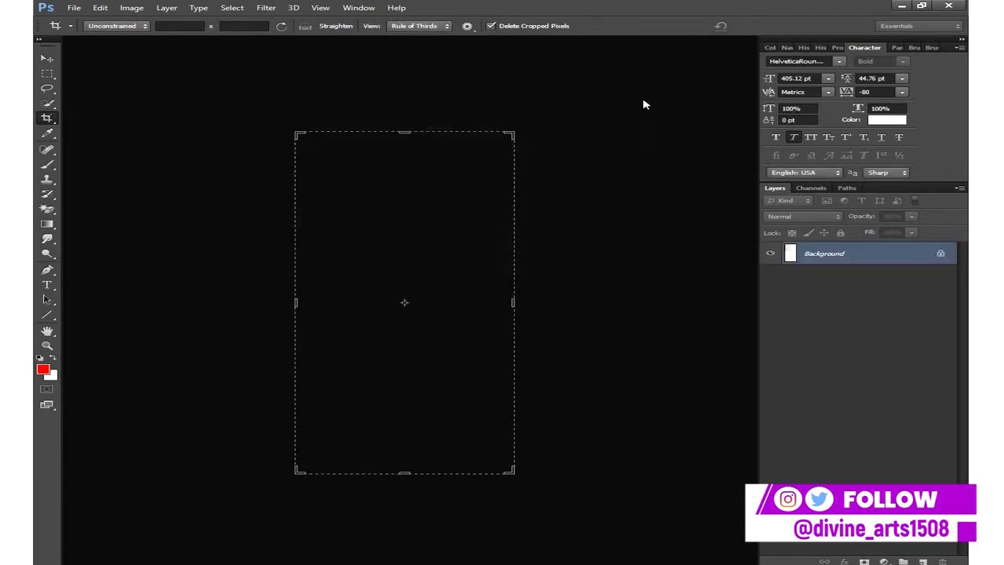
- Select the Move tool, show the Navigator panel and zoom the canvas view in slightly
left_click(47, 58)
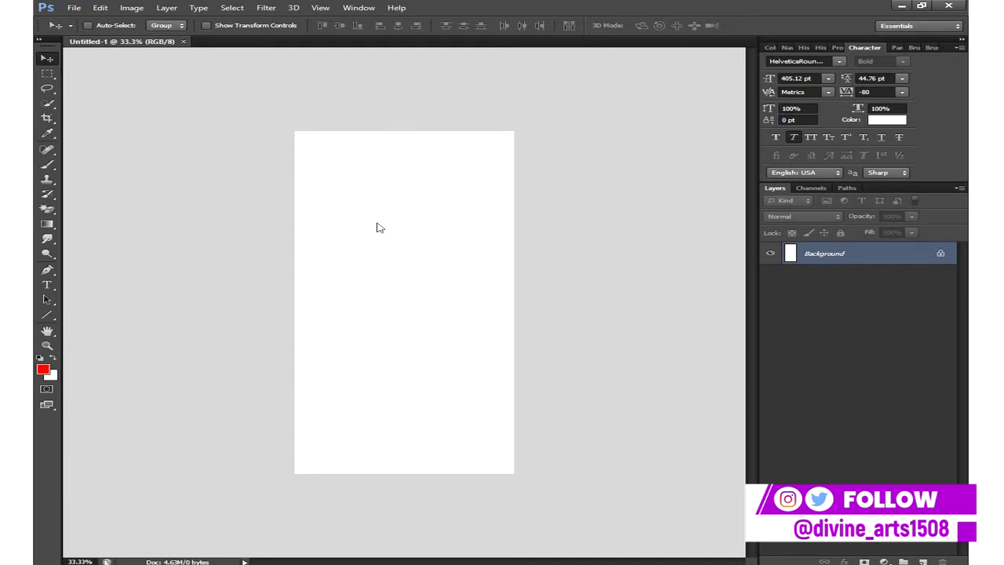
key("ctrl+plus")
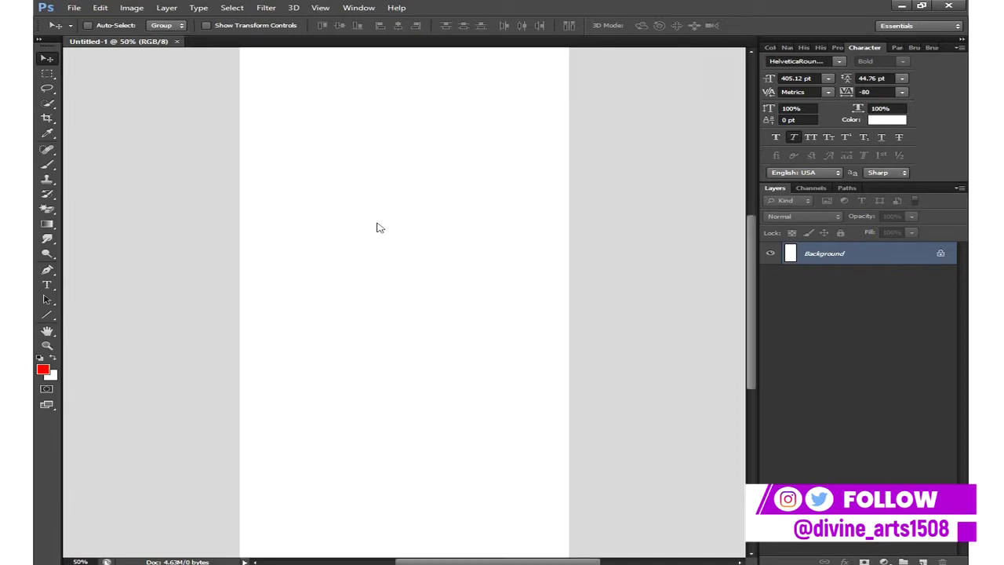
key("ctrl+minus")
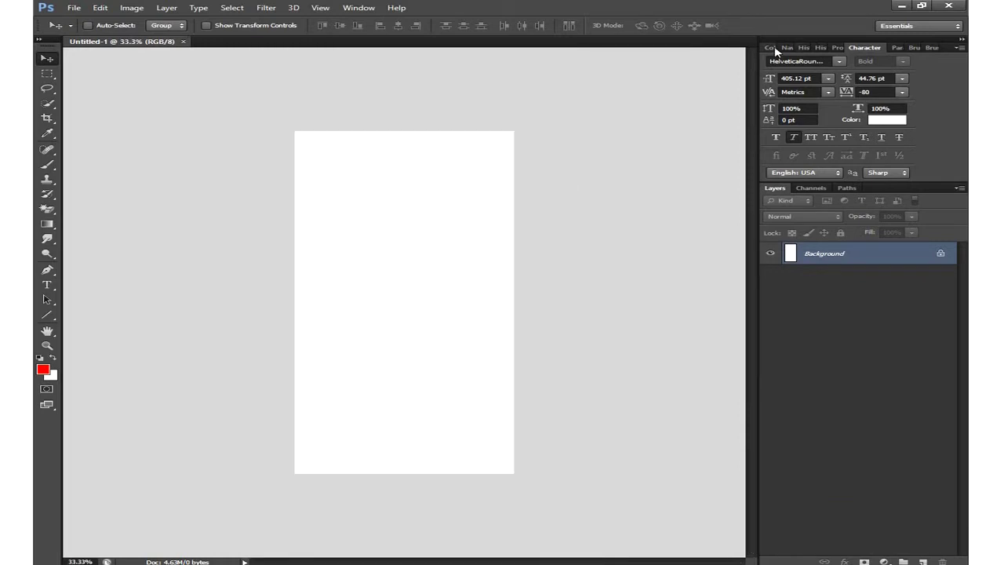
left_click(348, 7)
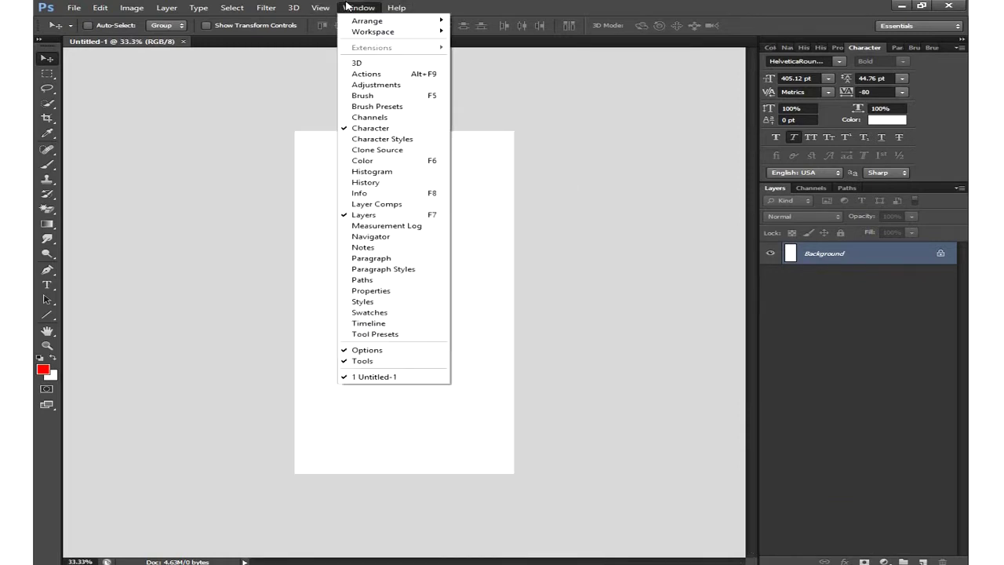
left_click(387, 237)
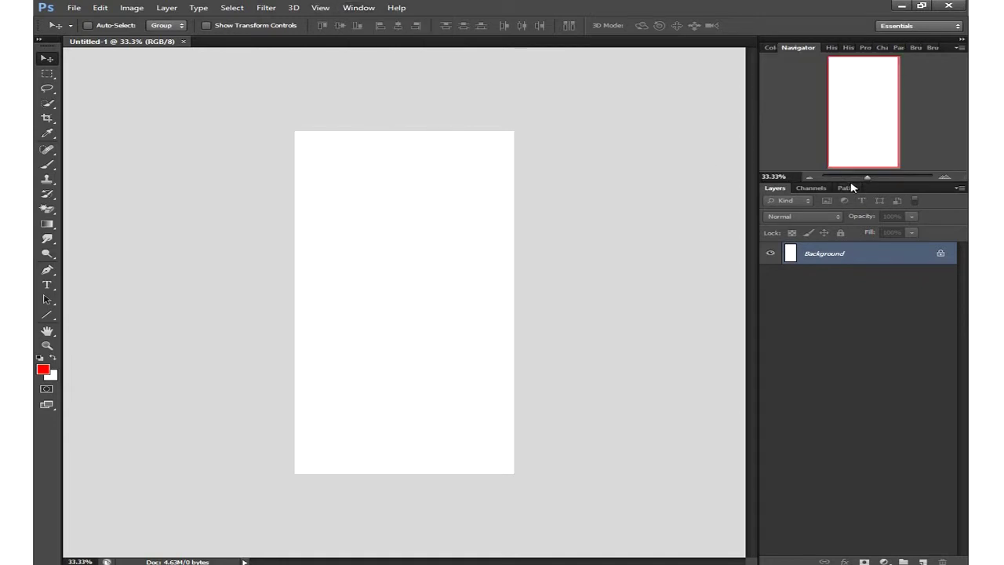
left_click_drag(865, 179, 871, 179)
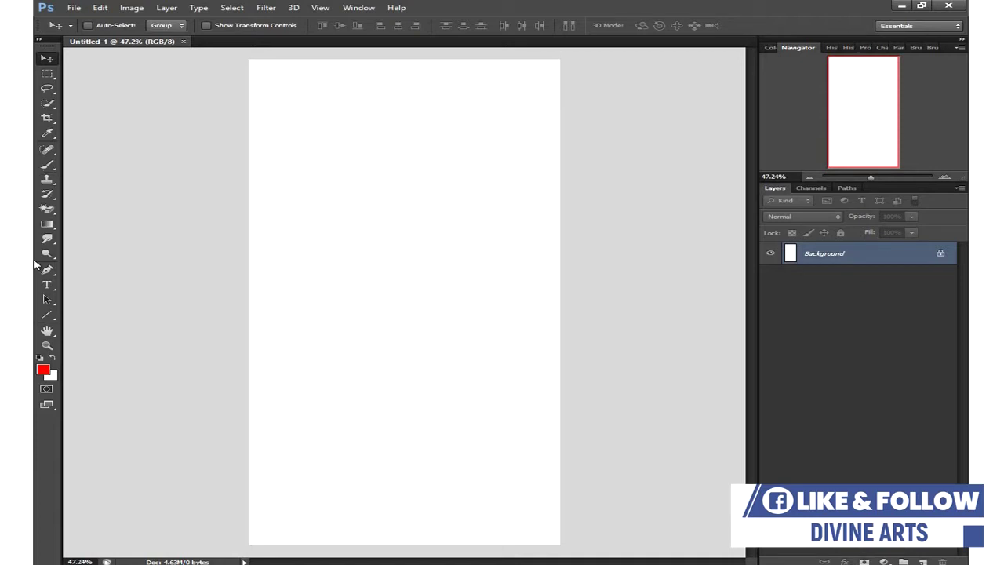
- Draw a black Rectangle 1 shape spanning the top third of the page, then select the Background
left_click_drag(47, 315, 83, 317)
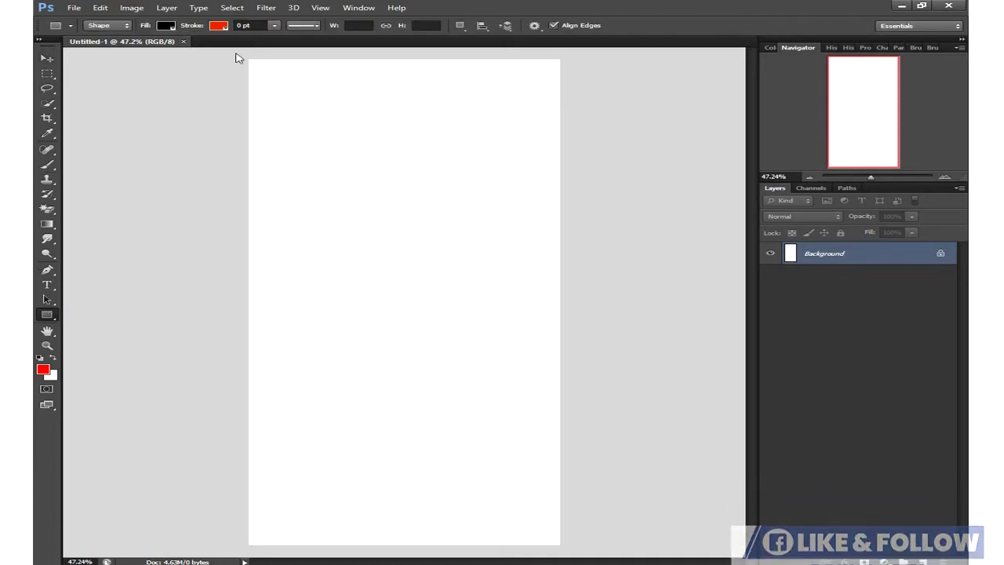
mouse_move(233, 53)
left_mouse_down()
mouse_move(381, 148)
mouse_move(593, 251)
mouse_move(581, 224)
left_mouse_up()
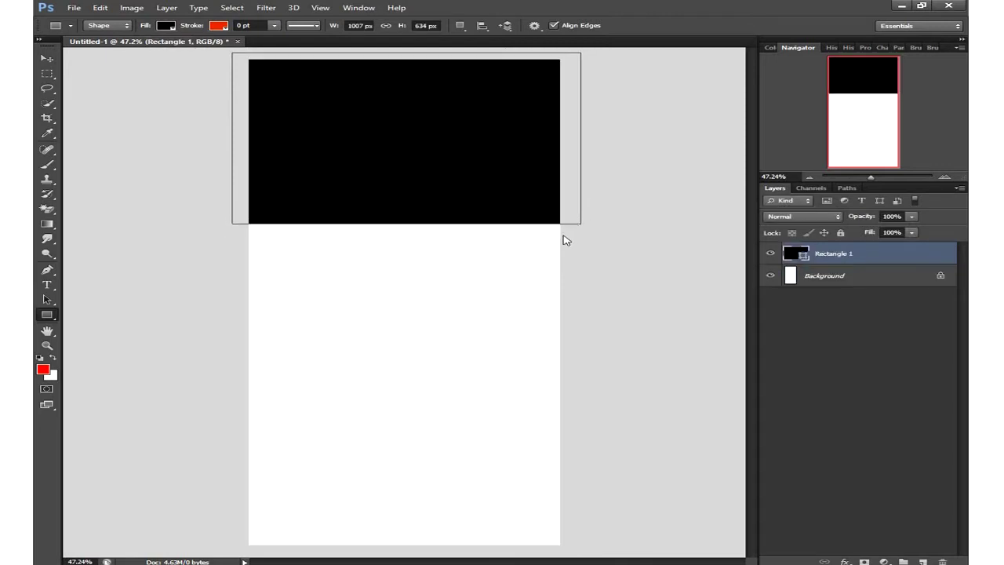
left_click(823, 282)
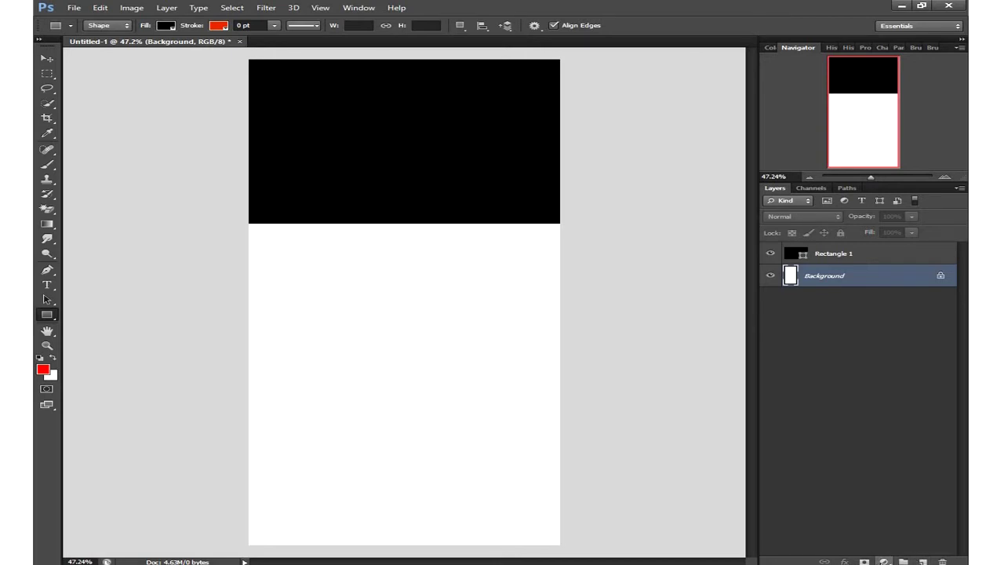
left_click(884, 561)
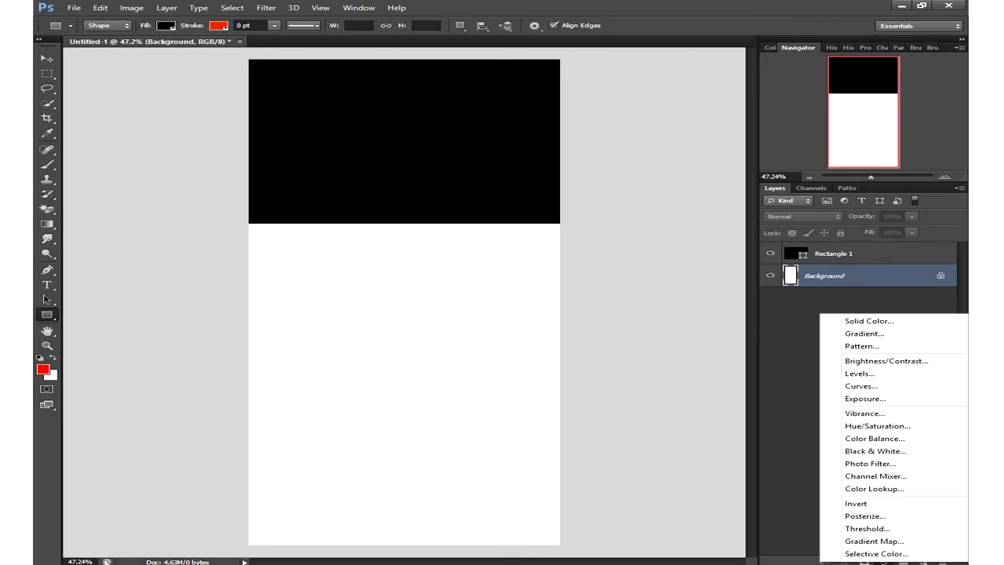
left_click(854, 322)
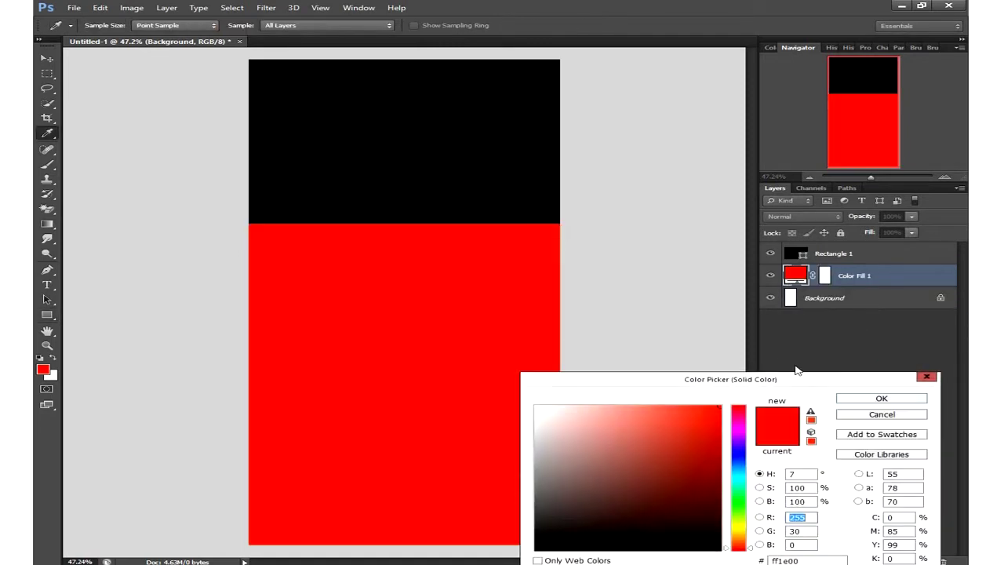
left_click_drag(735, 330, 754, 400)
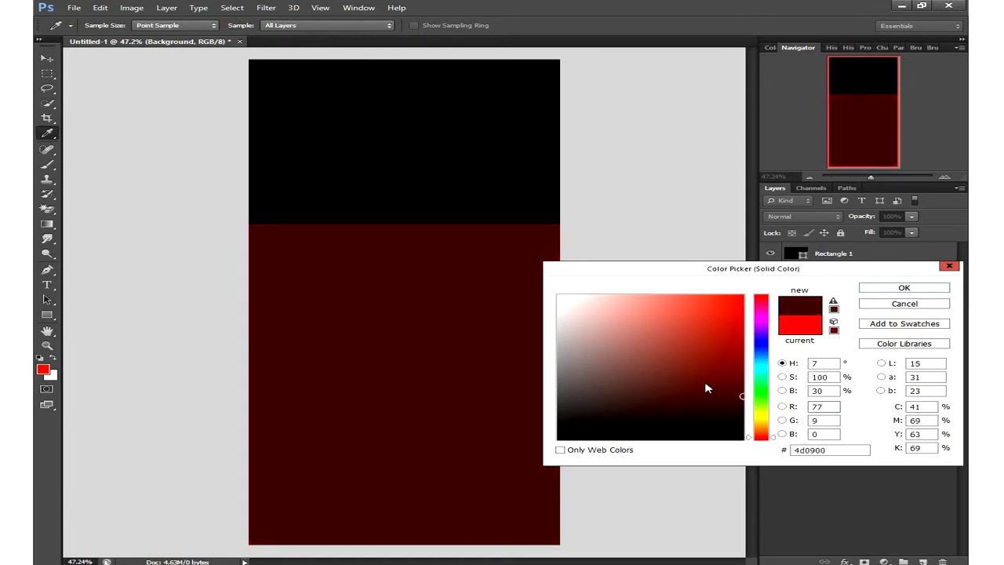
left_click_drag(760, 438, 759, 432)
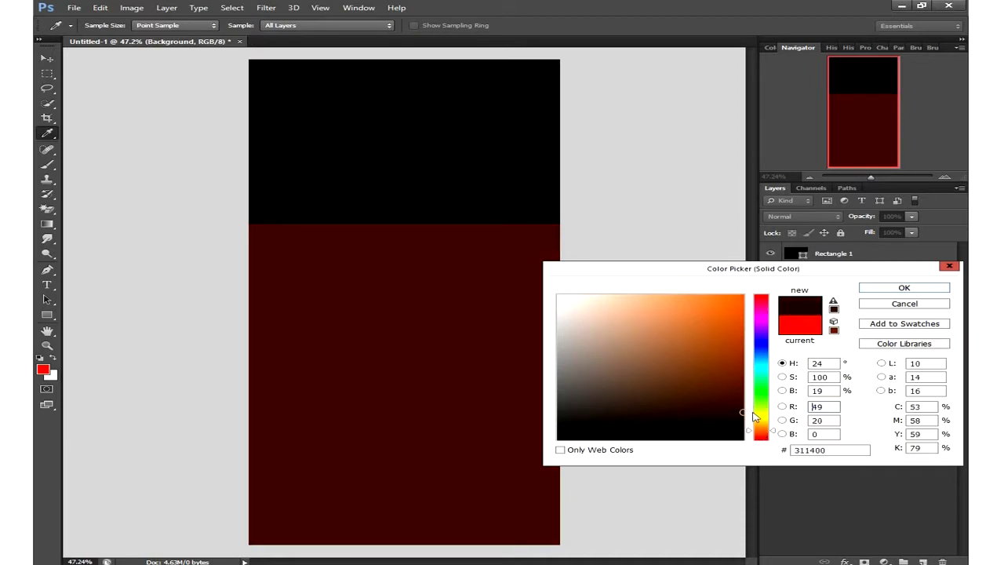
left_click(742, 412)
left_click(757, 436)
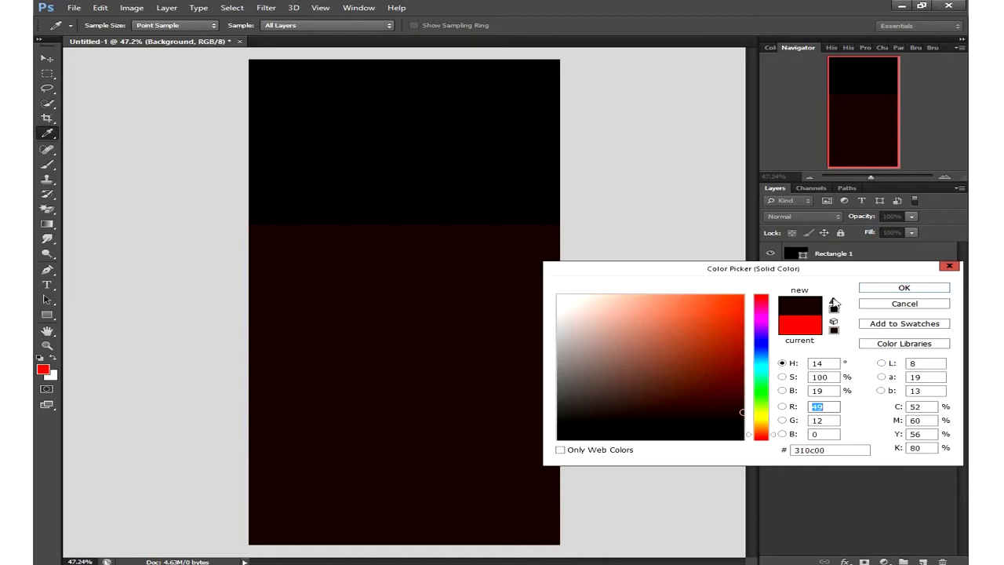
left_click(863, 303)
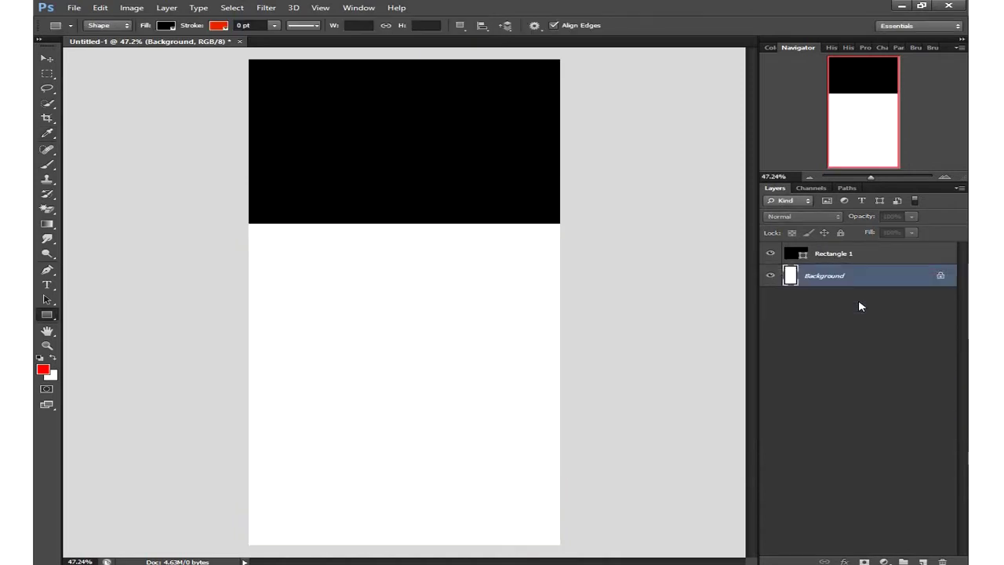
- Change Rectangle 1's fill to dark maroon #300000, then deselect the layer
left_click(800, 261)
double_click(803, 261)
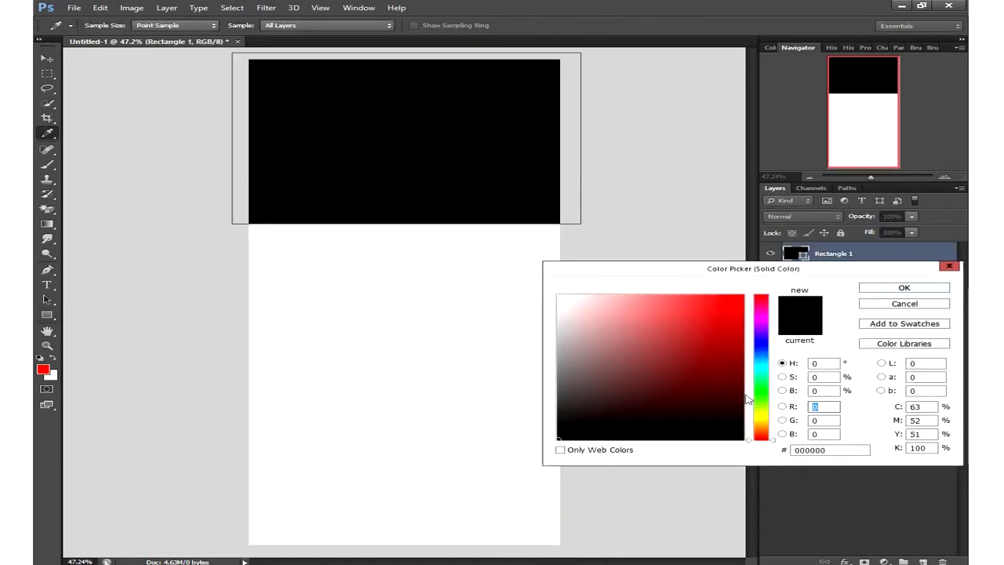
left_click_drag(728, 388, 742, 406)
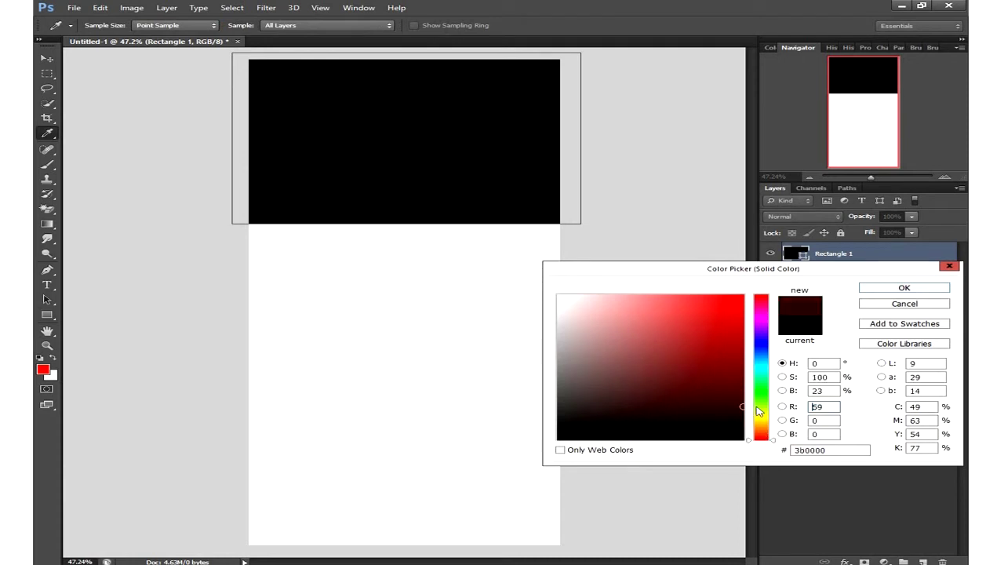
left_click(742, 413)
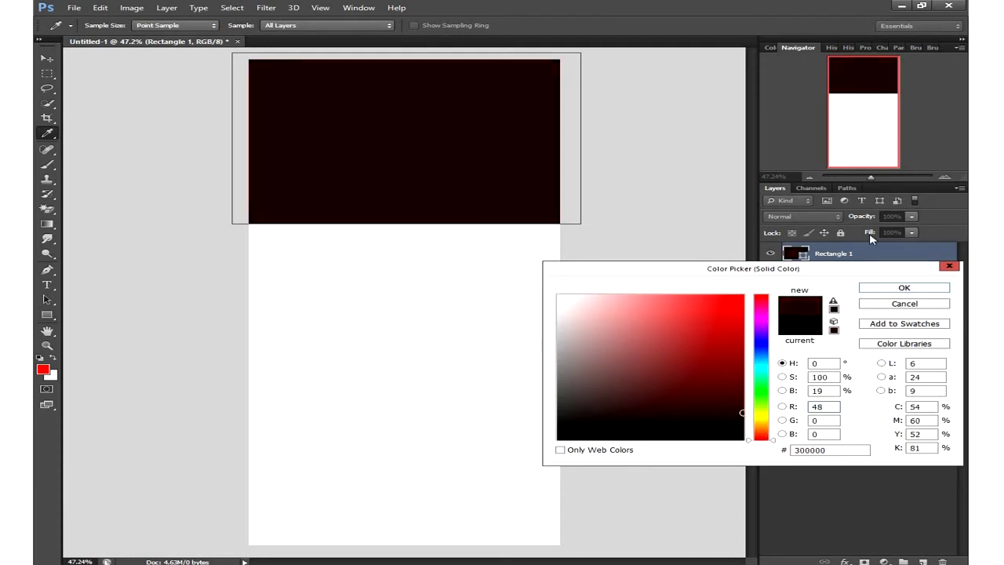
left_click(877, 288)
left_click(848, 342)
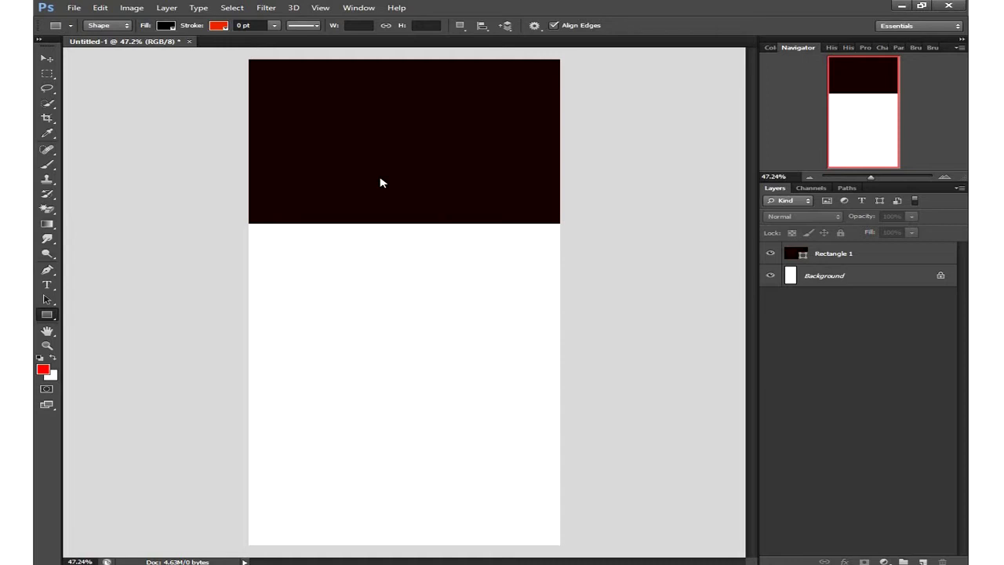
- Move the Rectangle 1 banner slightly down, fine-tuning its position with the arrow keys
left_click(47, 59)
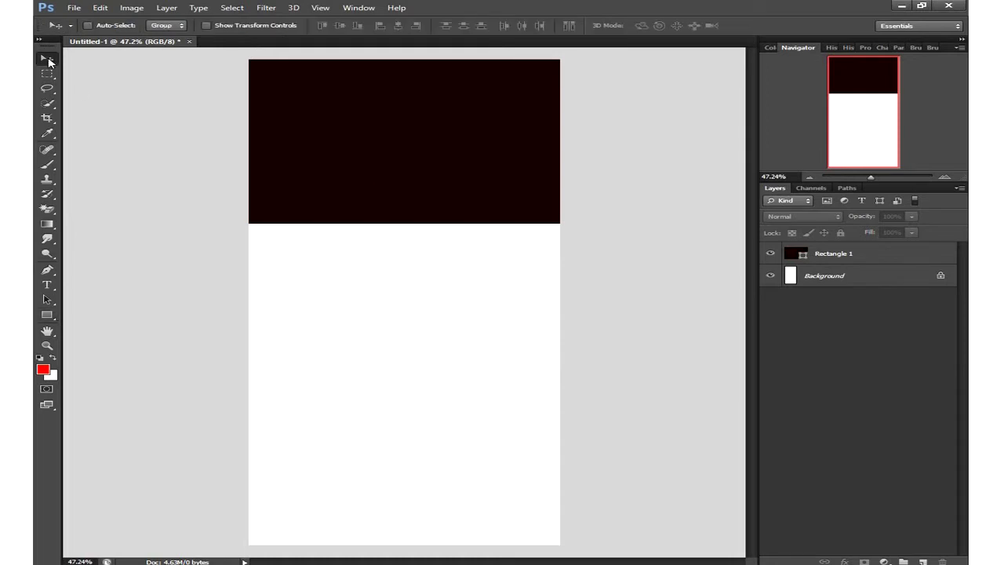
left_click(374, 183)
left_click(522, 219)
left_click(899, 257)
left_click_drag(515, 190, 515, 208)
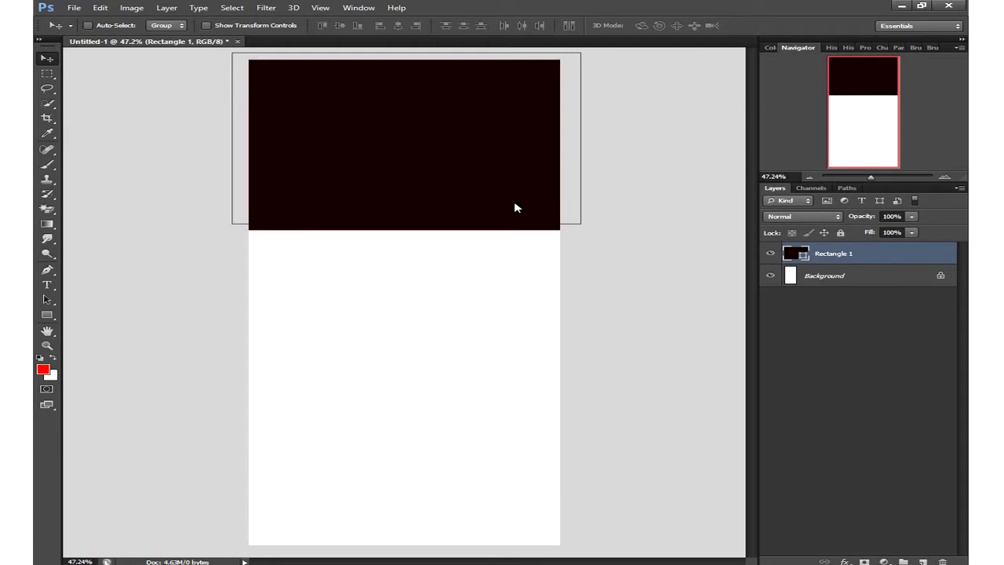
key("Down")
key("Down")
key("Down")
key("Down")
key("Down")
key("Down")
key("Down")
key("Down")
key("Down")
key("Down")
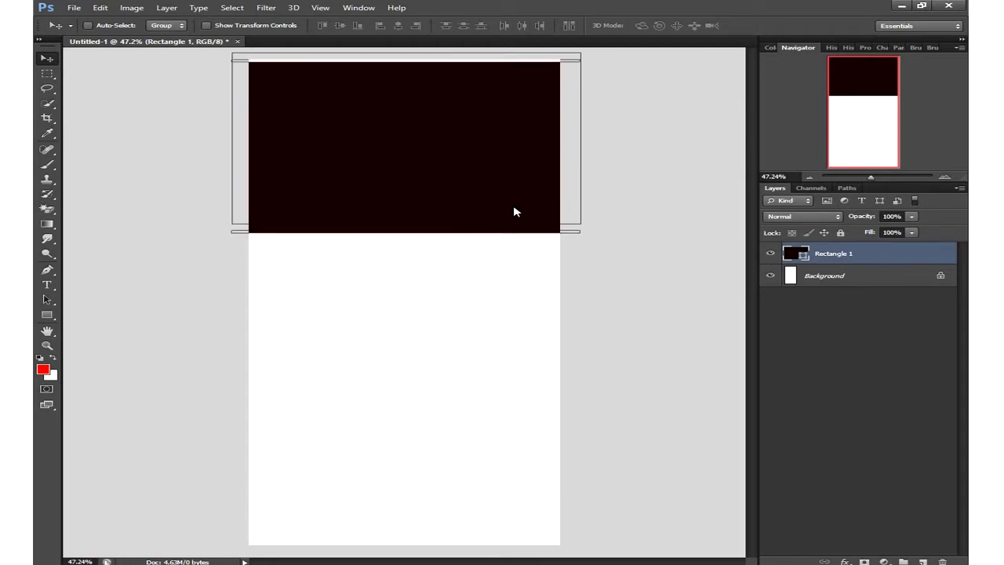
key("Up")
key("Up")
key("Up")
key("Up")
key("Up")
key("Up")
key("Up")
key("Up")
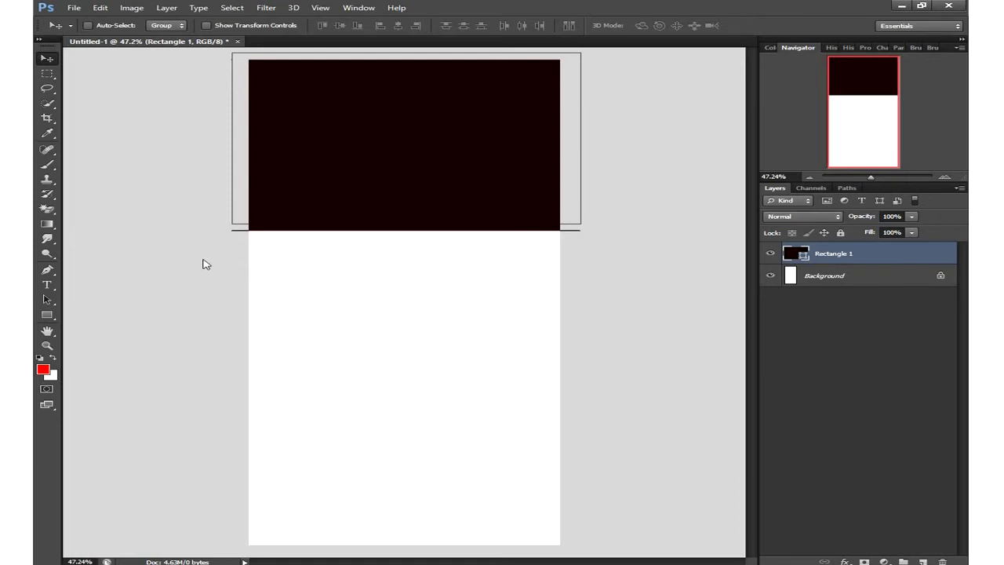
- Draw a circle on the banner with the Ellipse Tool, then undo the attempted moves
left_click(47, 314)
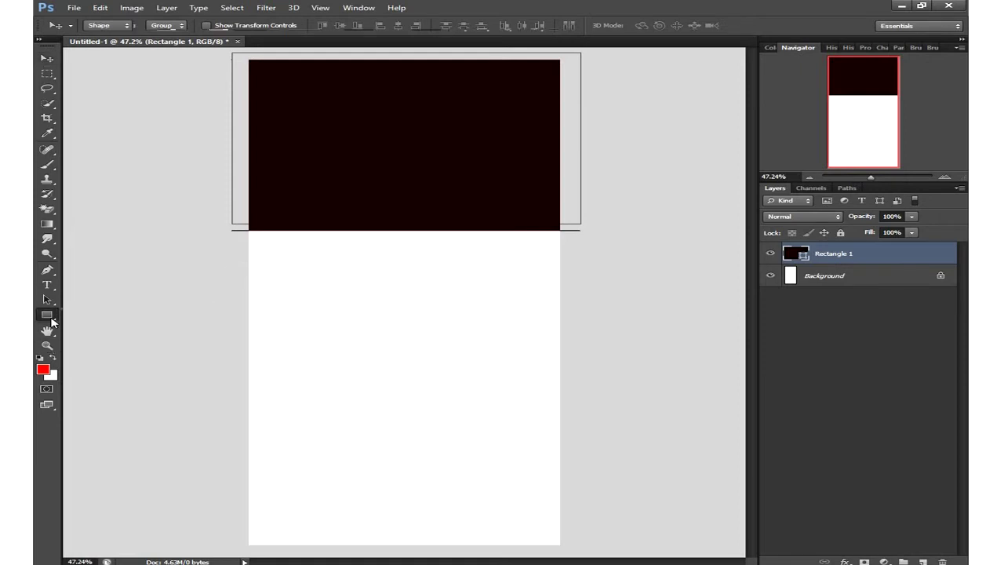
left_click(102, 330)
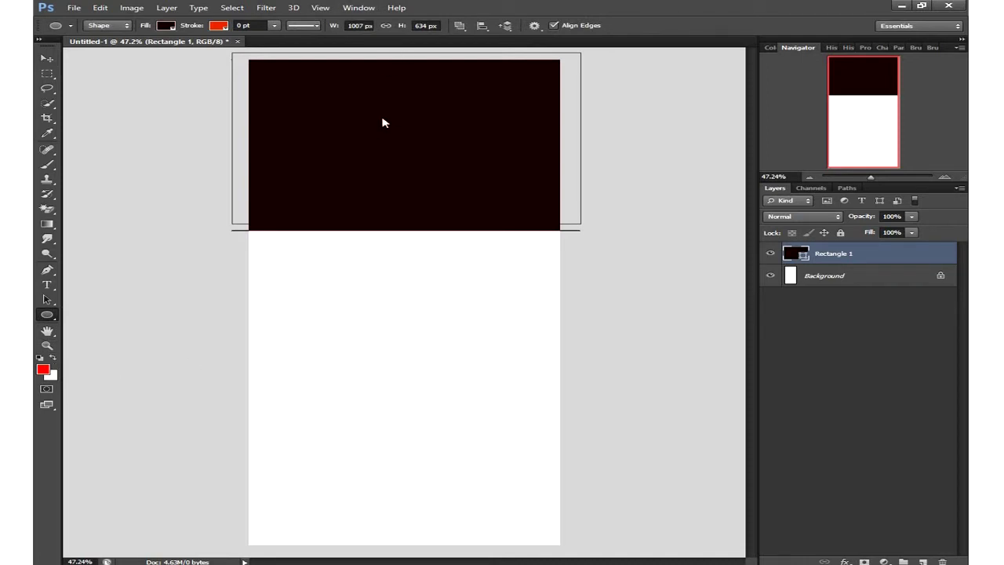
left_click_drag(356, 103, 507, 246)
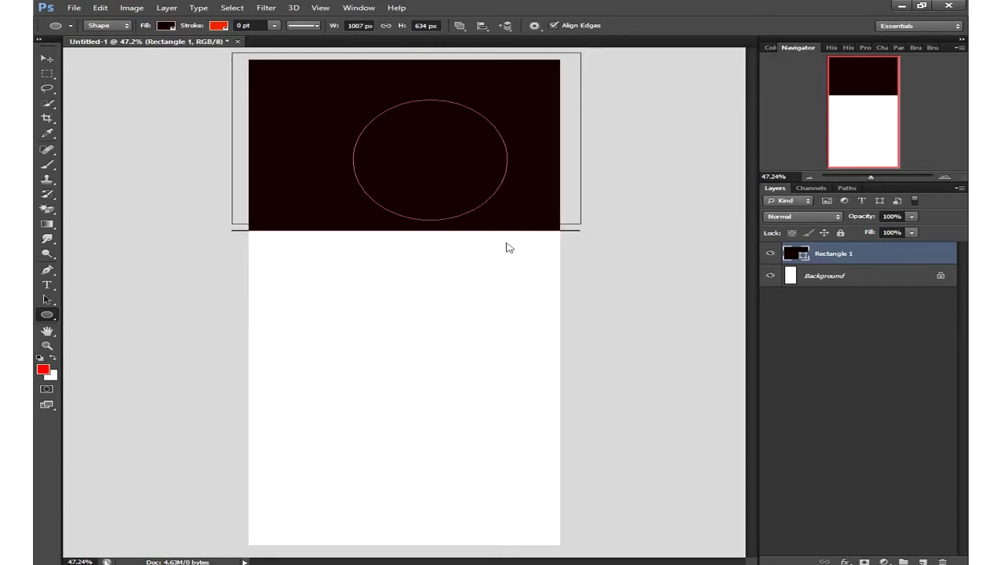
left_click(47, 59)
left_click_drag(469, 193, 472, 190)
key("ctrl+z")
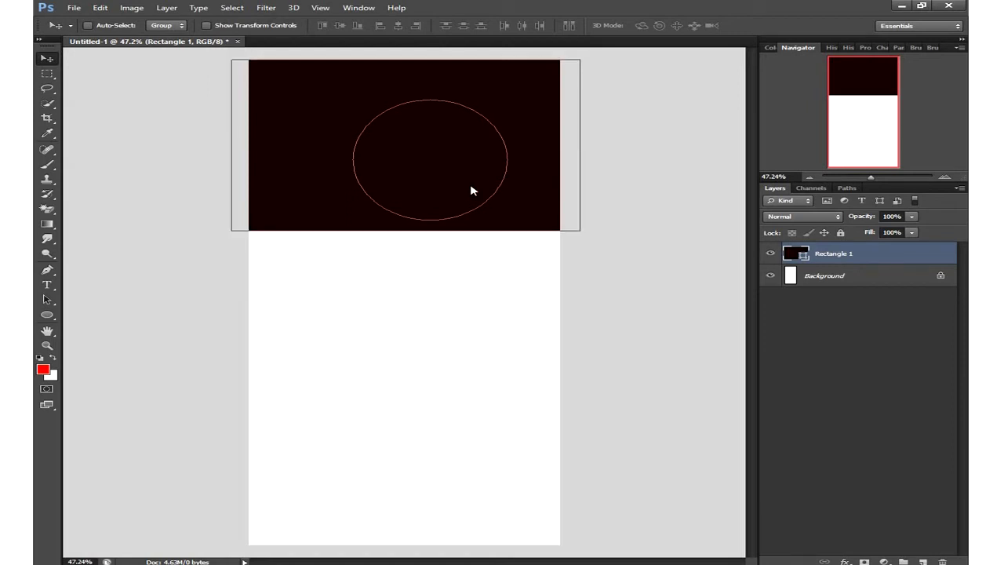
key("ctrl+alt+z")
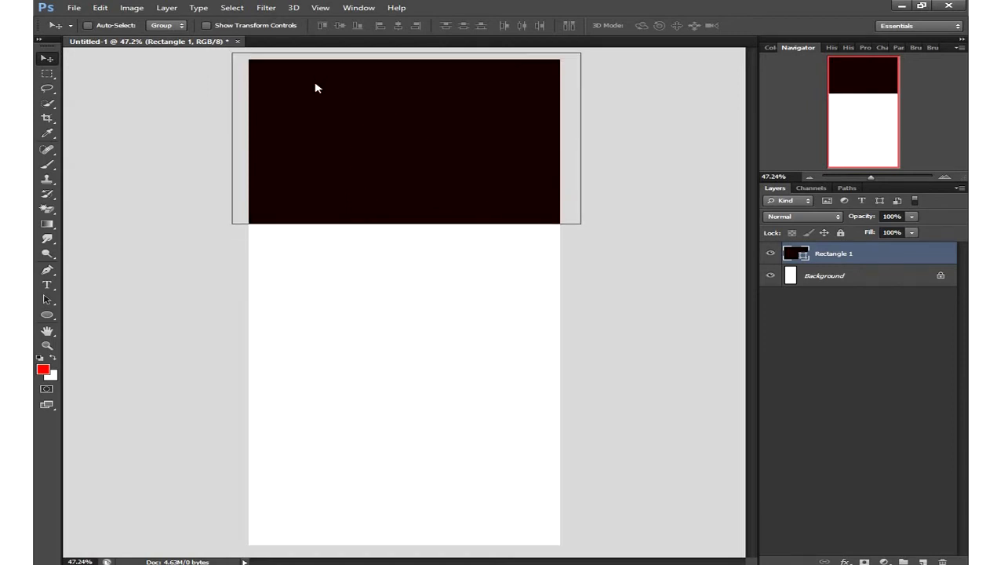
- Redraw the roughly 401 px Ellipse 1 circle near the banner's top centre and fill it white
left_click(46, 317)
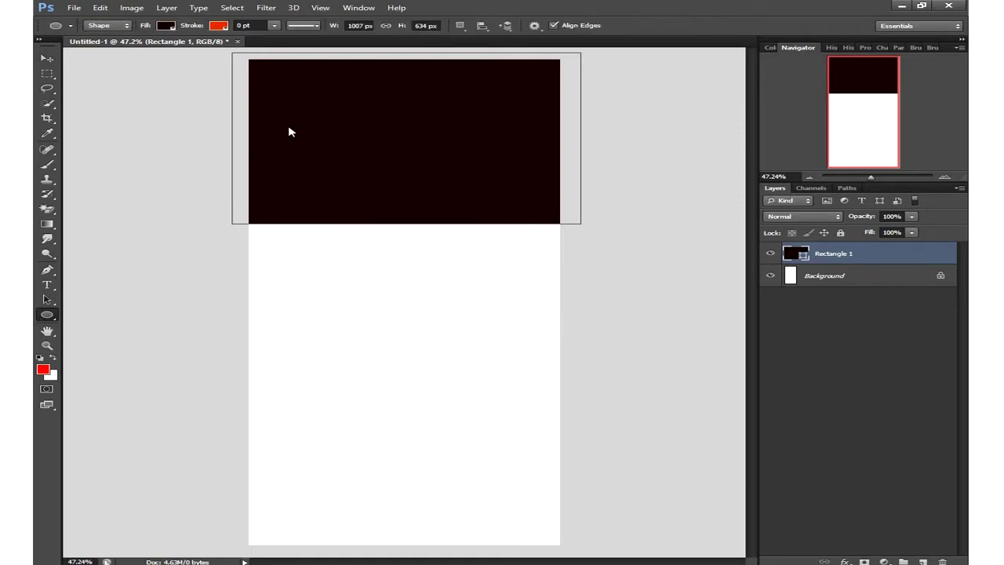
left_click_drag(345, 93, 481, 211)
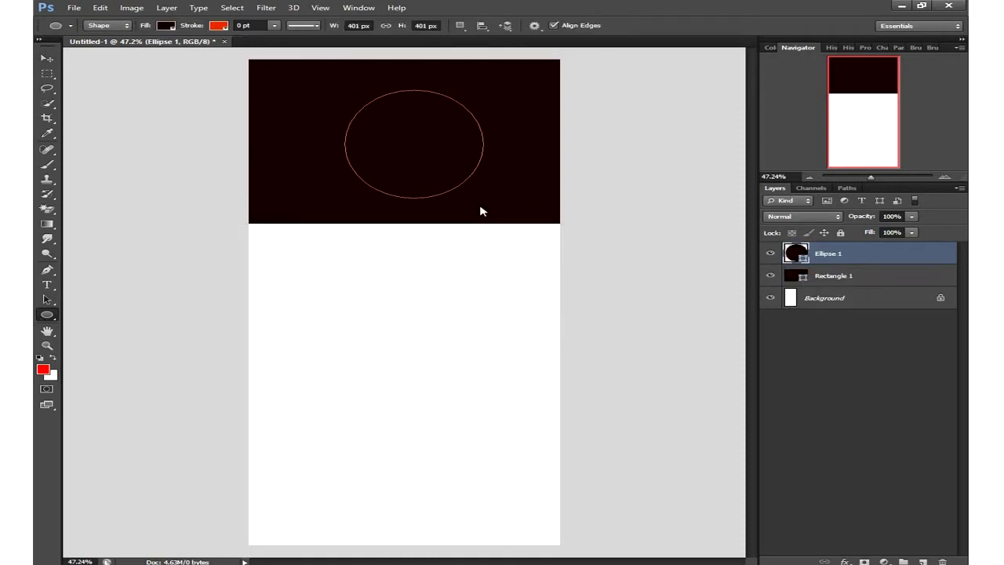
double_click(801, 264)
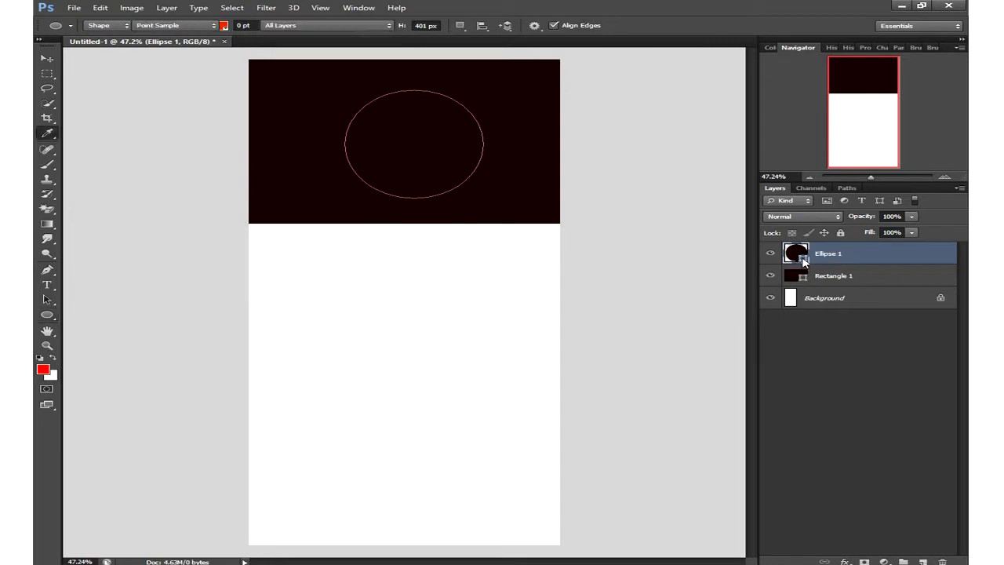
left_click(560, 296)
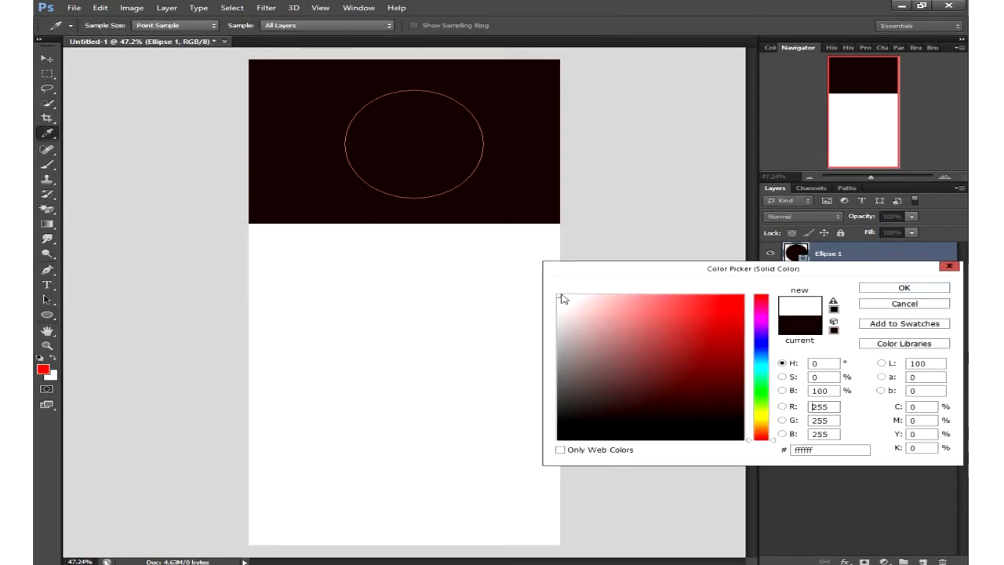
left_click(902, 287)
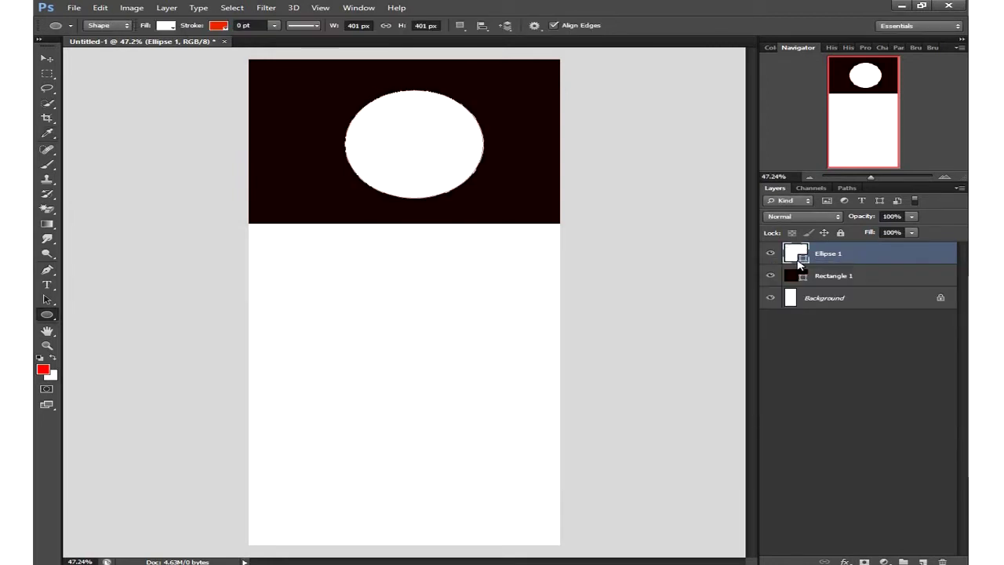
left_click(47, 58)
- Shift the white circle left, select all, and align it to the canvas's horizontal centre
left_click_drag(400, 140, 390, 139)
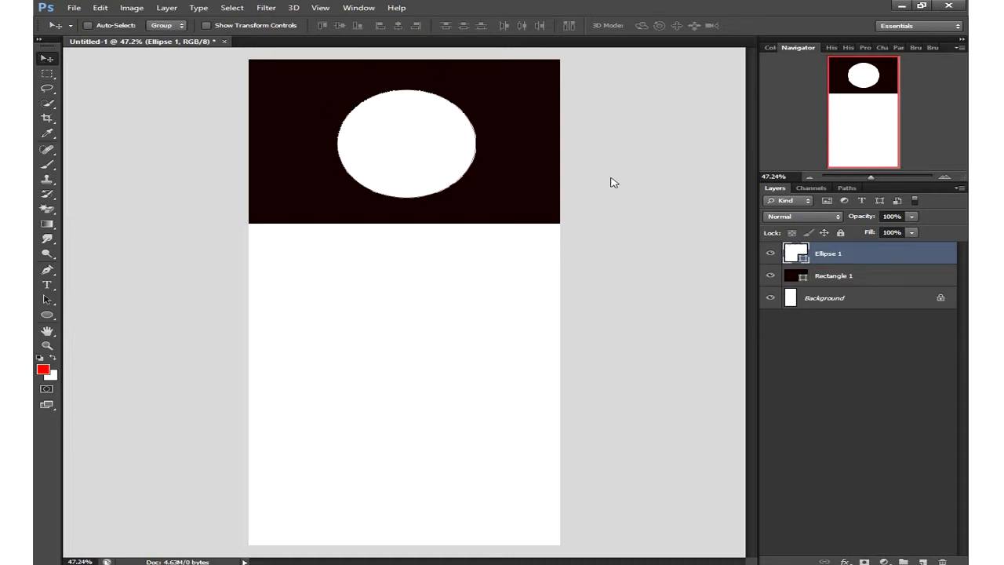
key("ctrl+a")
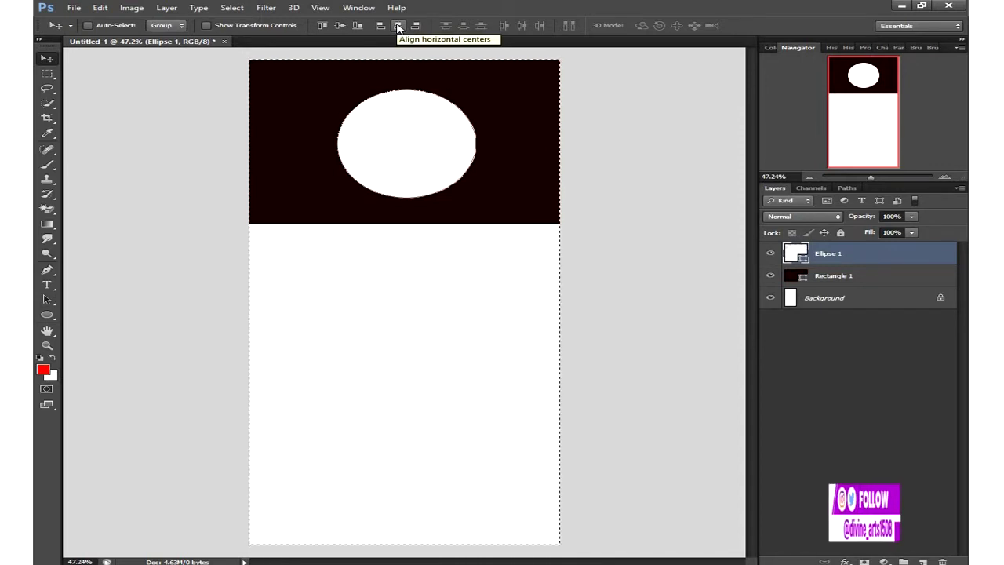
left_click(397, 26)
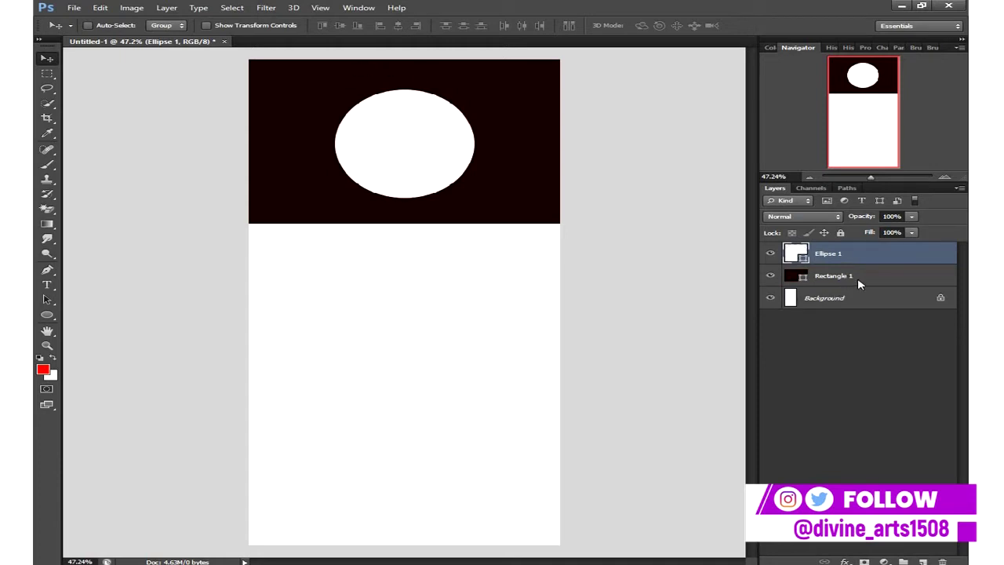
- Duplicate Ellipse 1 and set the original Ellipse 1's fill to No Color
key("ctrl+j")
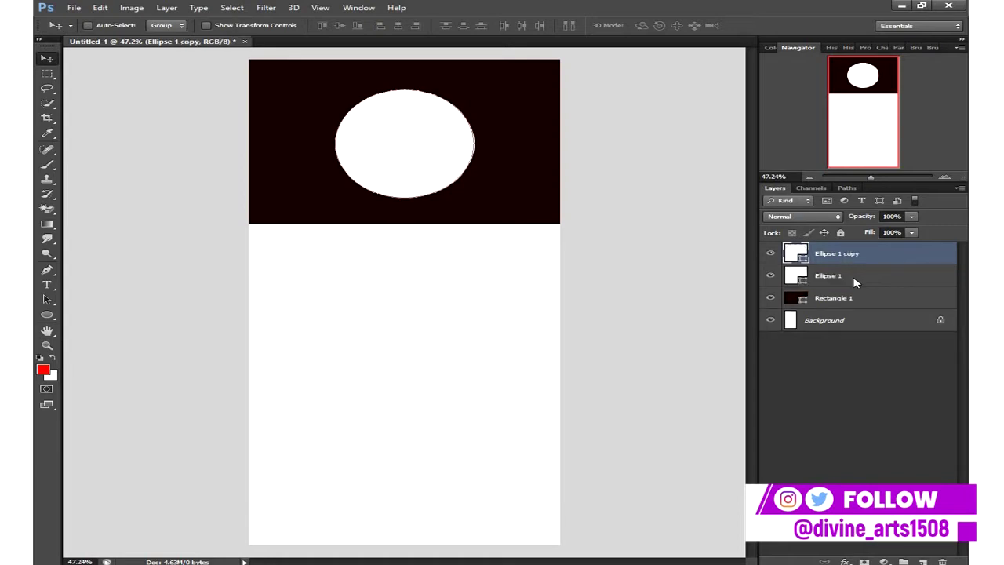
left_click(847, 275)
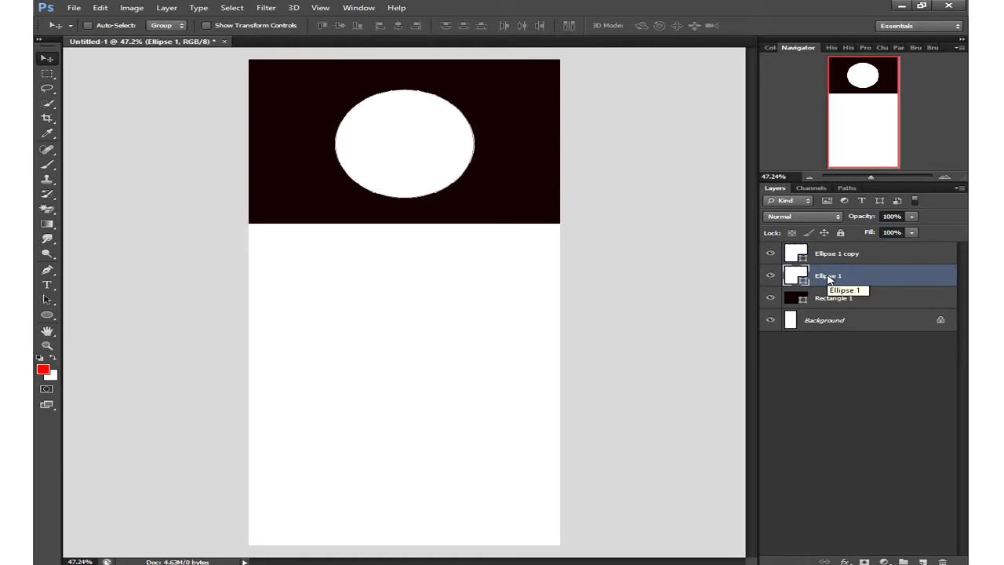
left_click(47, 316)
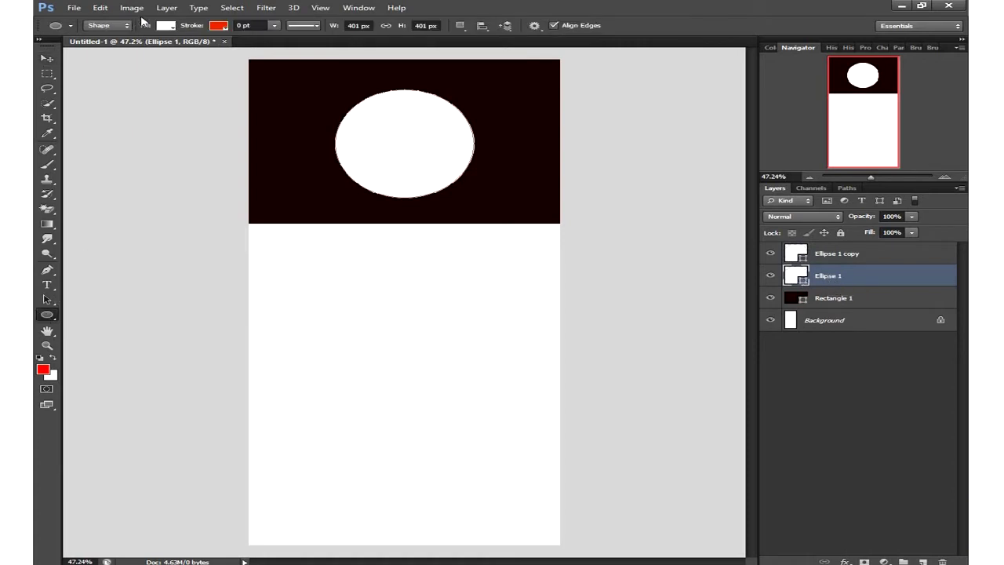
left_click(165, 26)
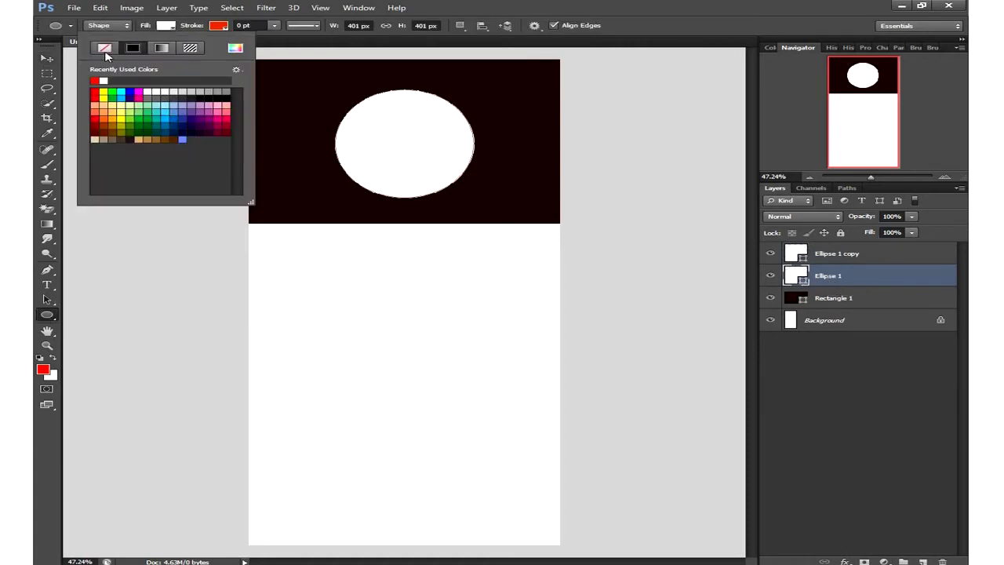
left_click(105, 49)
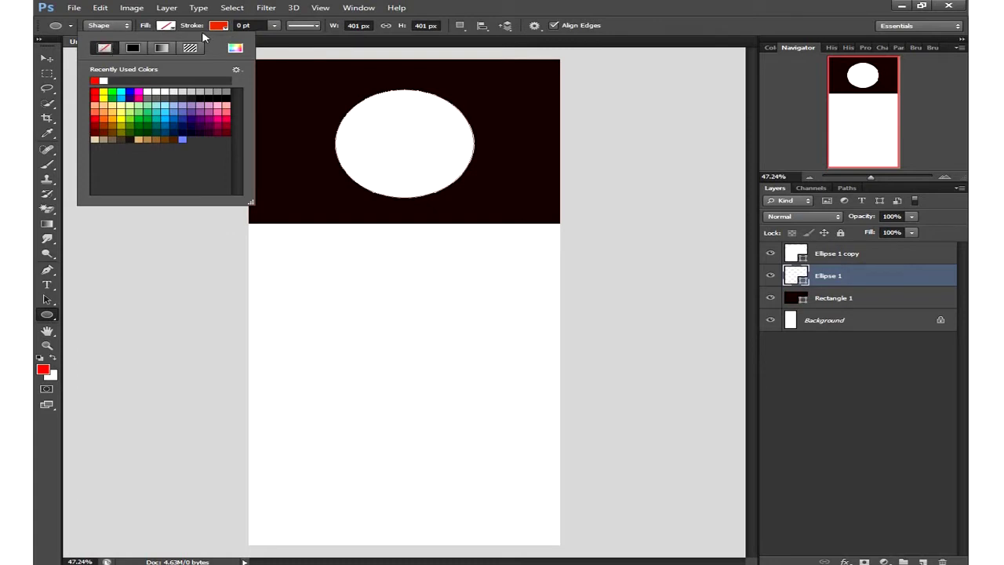
left_click(219, 27)
- Give Ellipse 1 a 1.92 pt white stroke and scale it to about 108% (433 px)
left_click(219, 26)
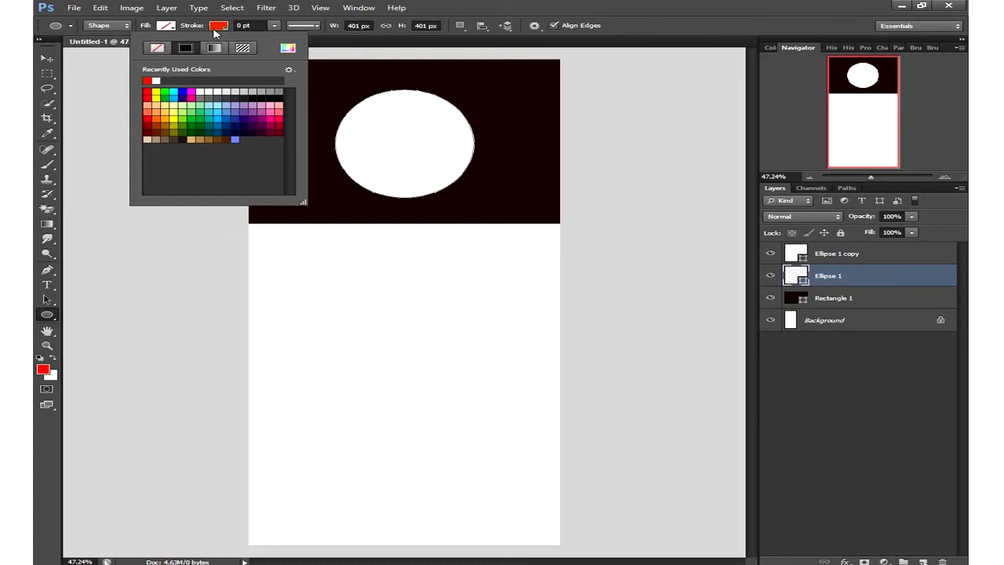
left_click(156, 80)
left_click(273, 27)
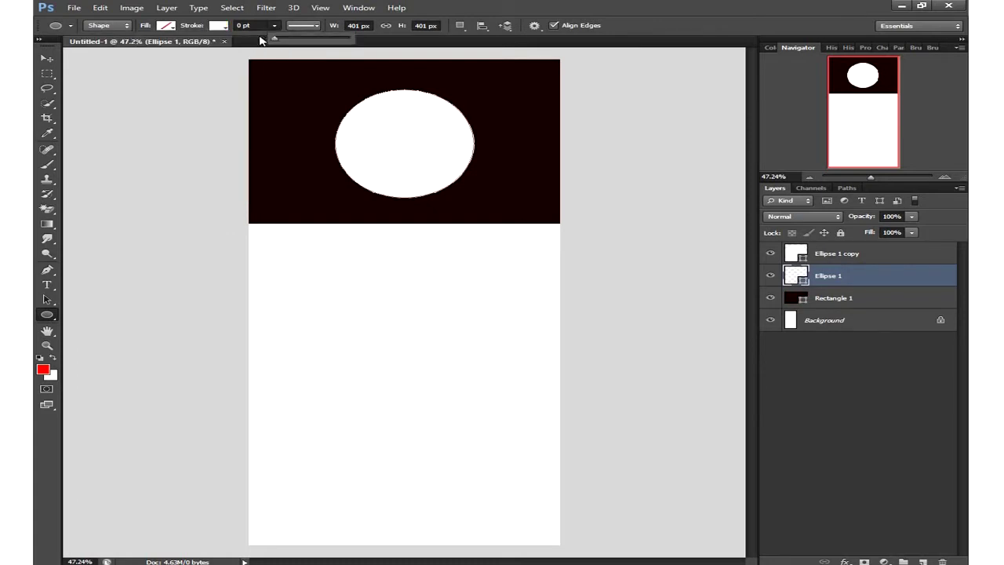
left_click_drag(275, 37, 281, 40)
left_click_drag(285, 36, 289, 36)
key("ctrl+t")
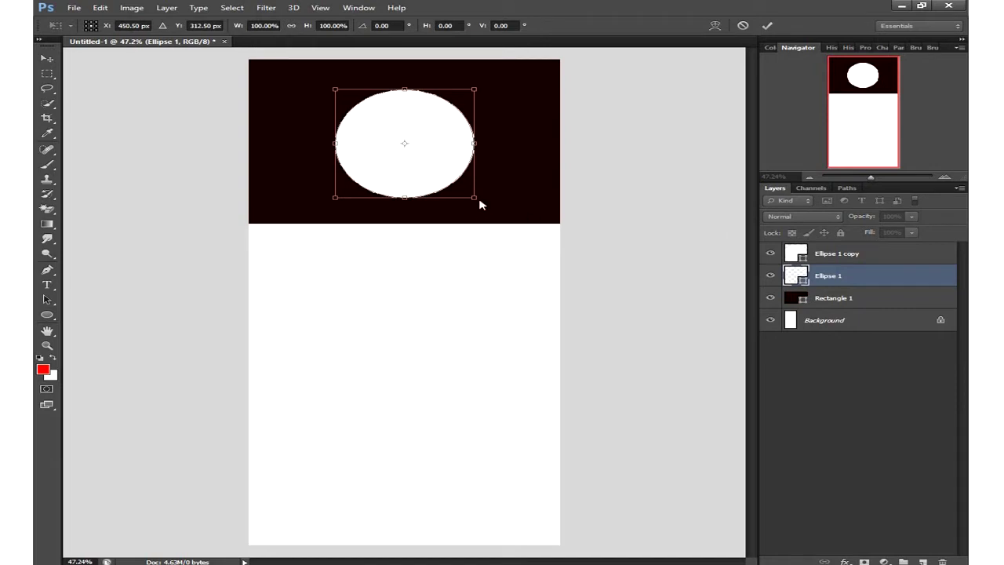
left_click_drag(480, 204, 486, 208)
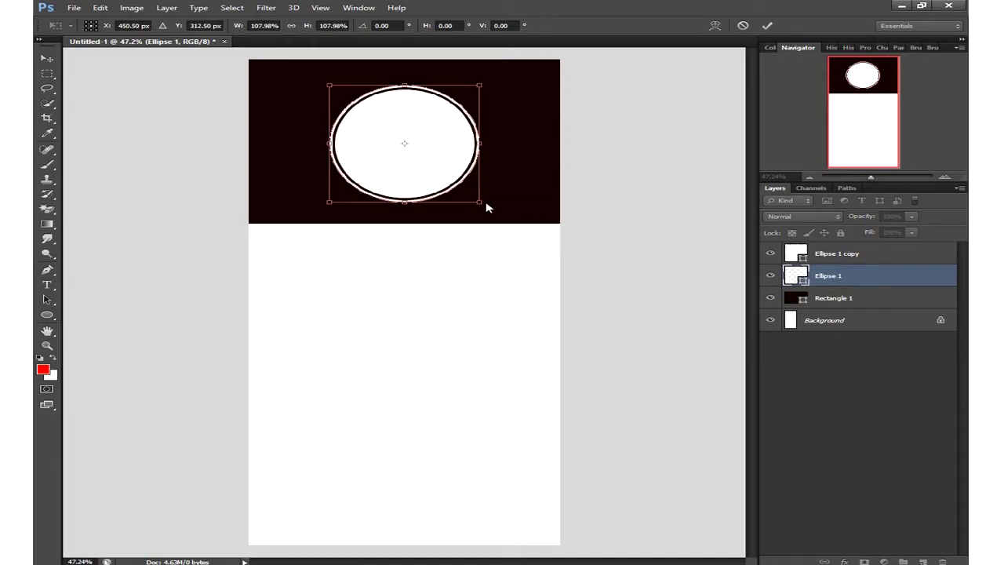
left_click(766, 25)
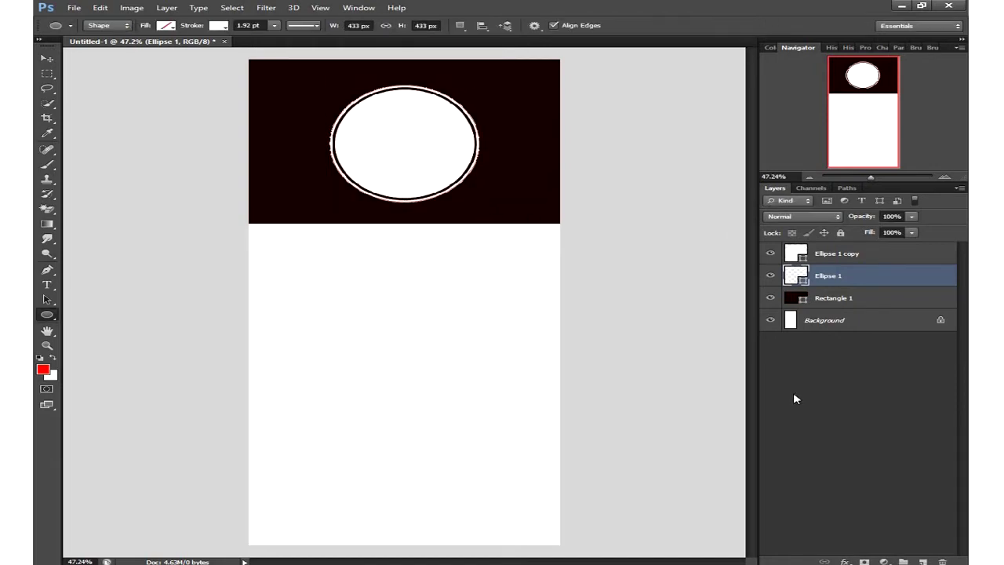
- Add white DIVINE text on the banner and shrink it from 405 pt to about 37 pt
left_click(847, 256)
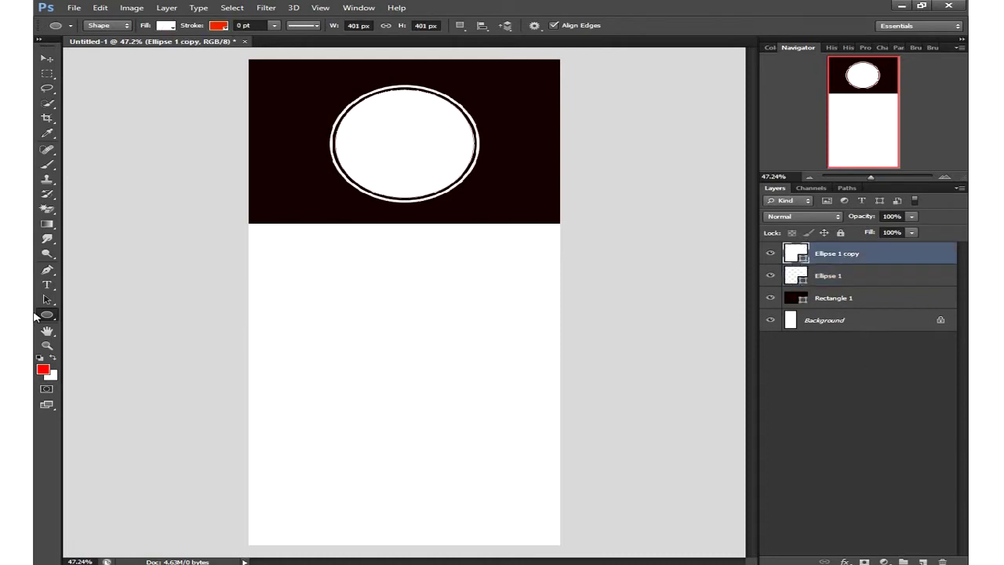
left_click(45, 283)
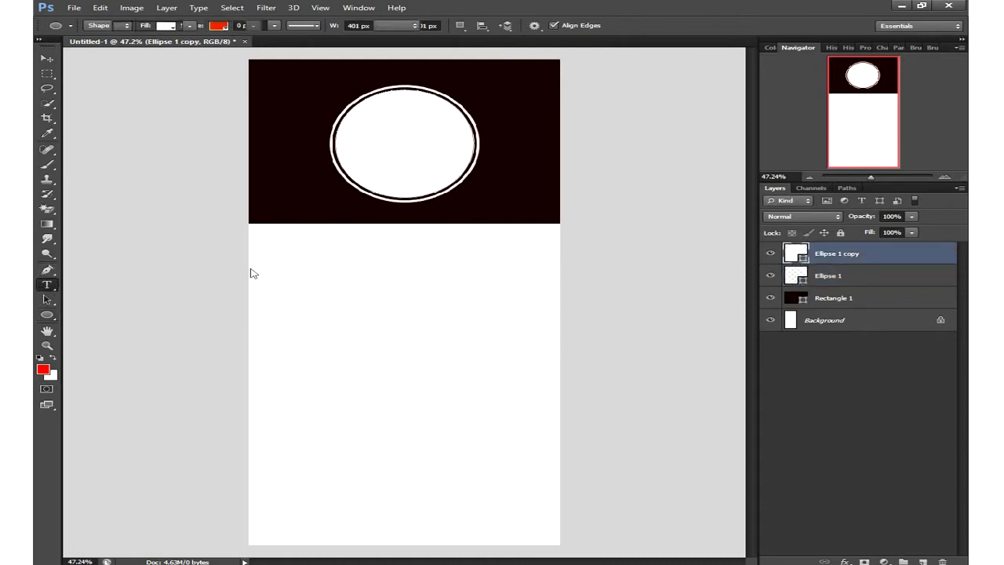
left_click(304, 211)
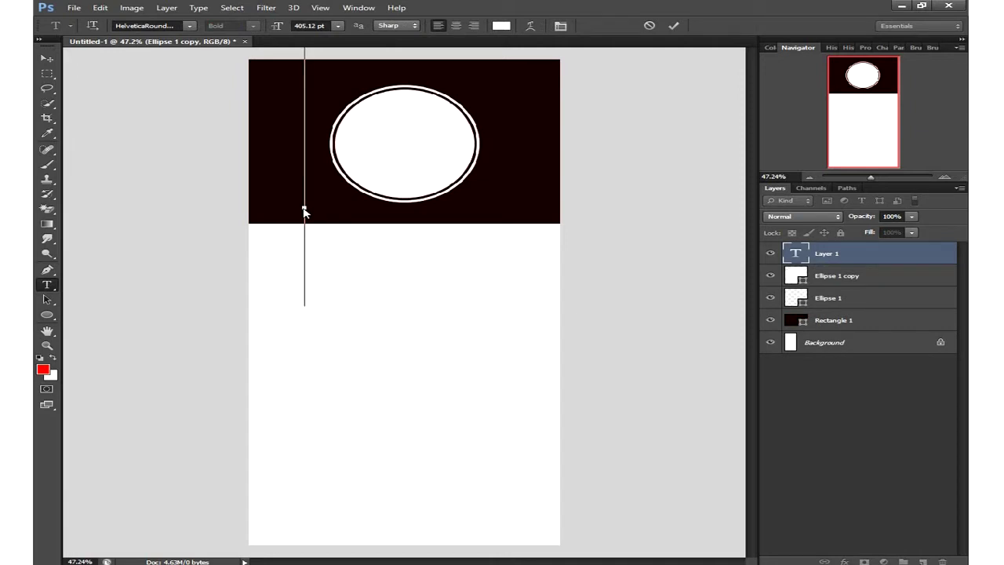
type("U")
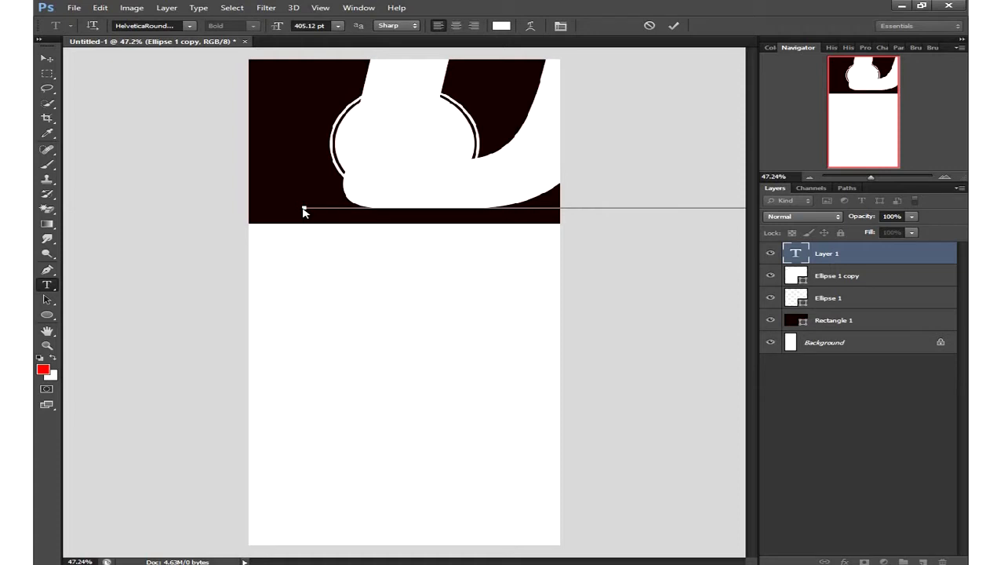
key("ctrl+a")
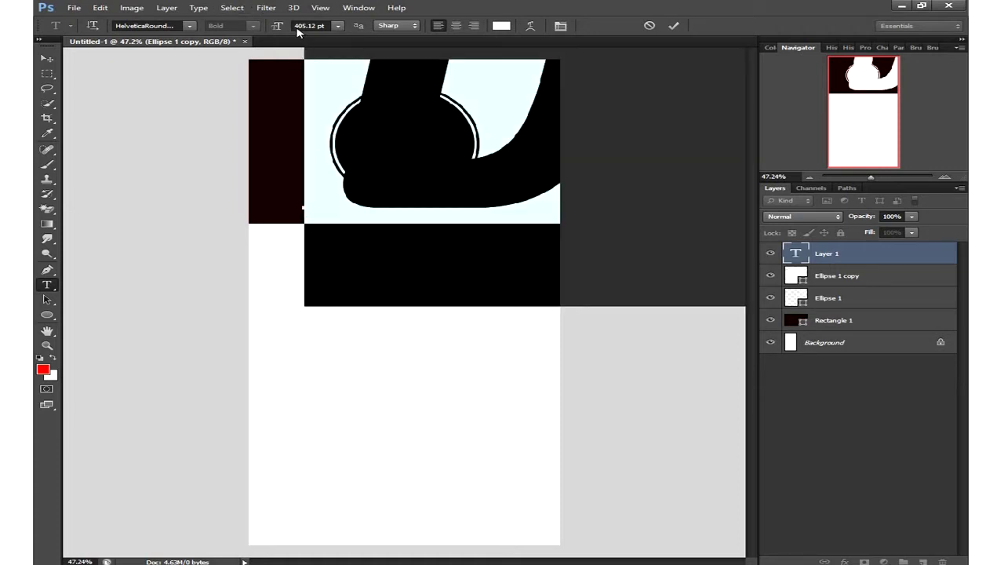
left_click(336, 27)
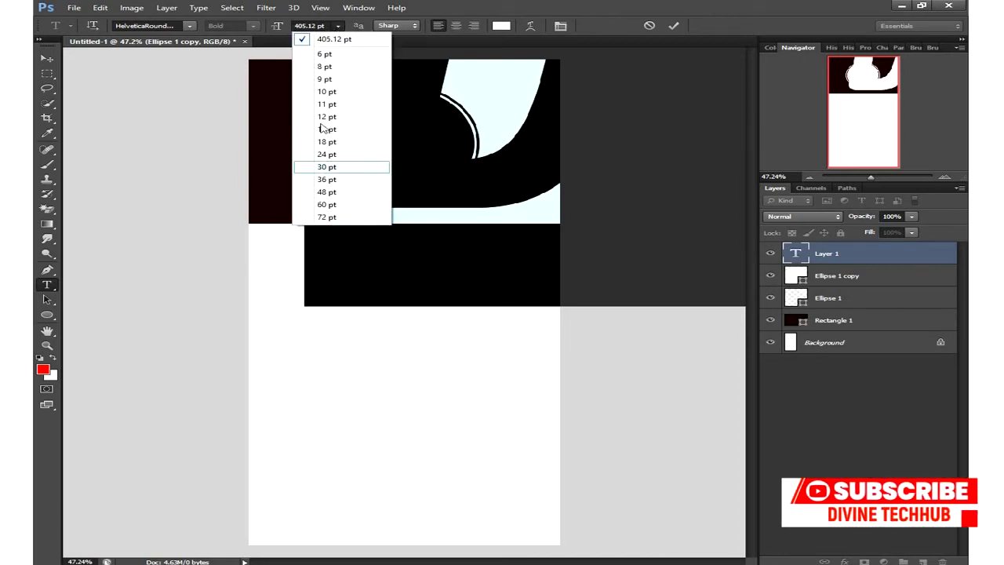
left_click(278, 27)
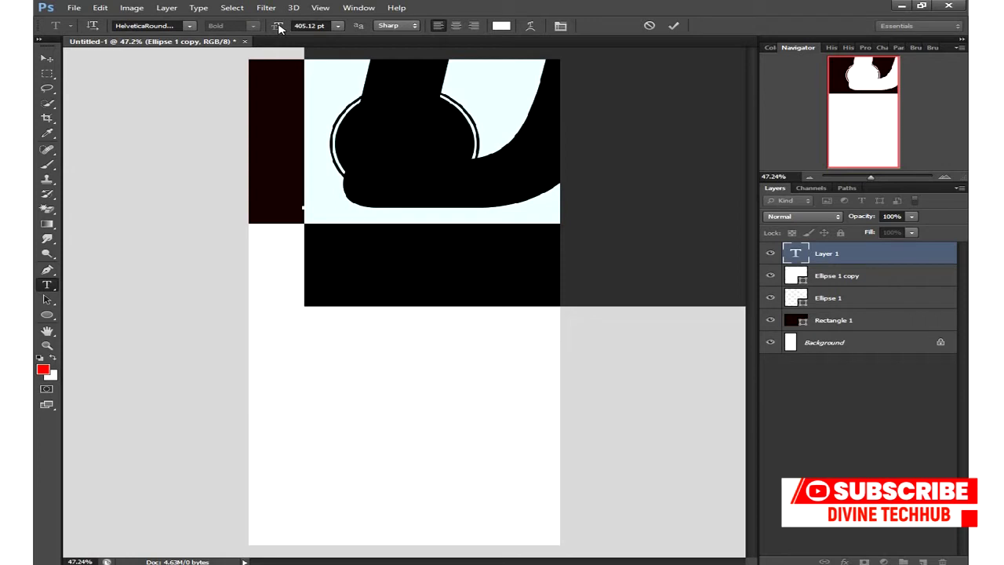
left_click_drag(278, 27, 118, 27)
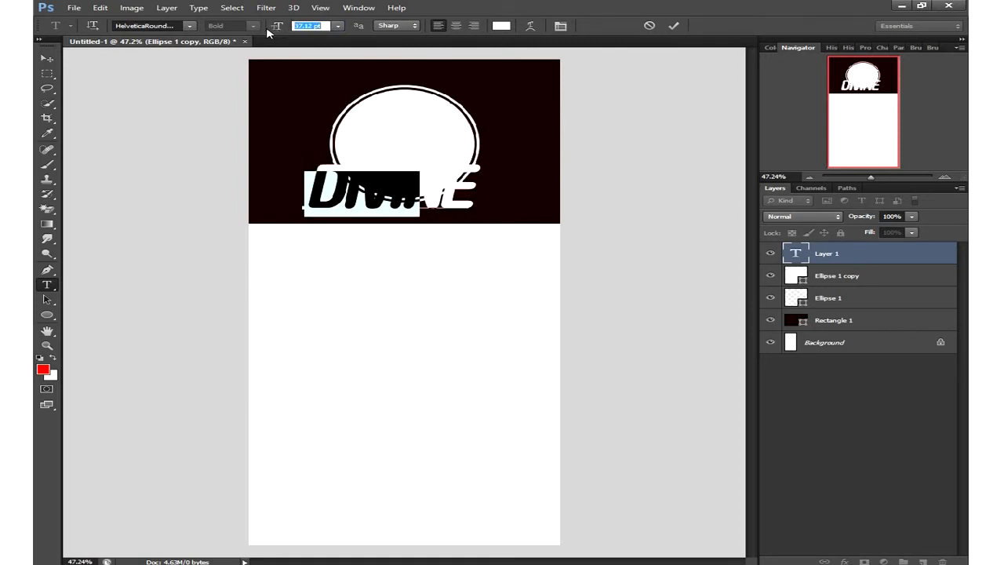
- Move DIVINE up into the circle and colour it R 48 G 0 B 0 (#300000)
left_click_drag(422, 280, 480, 231)
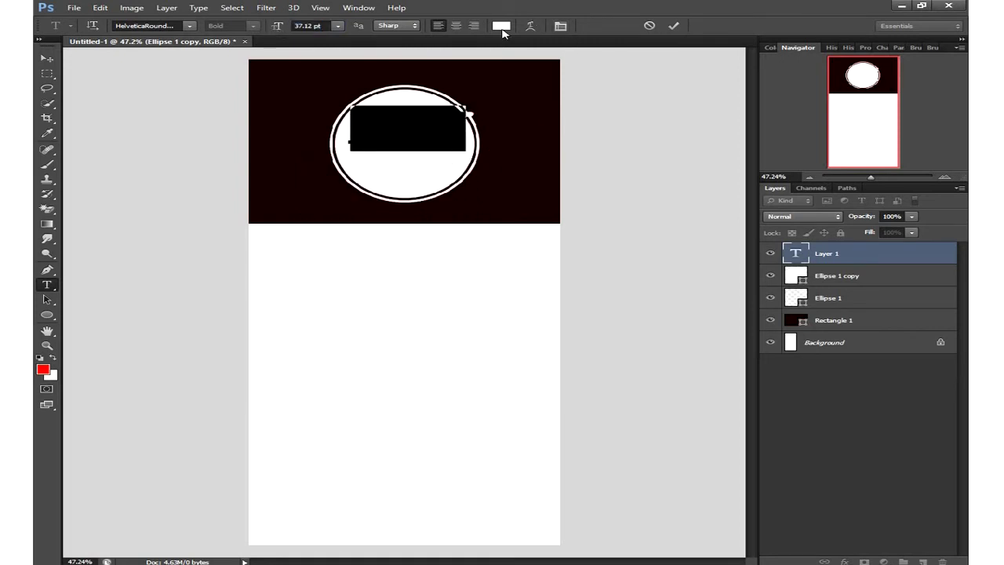
left_click(500, 26)
type("48")
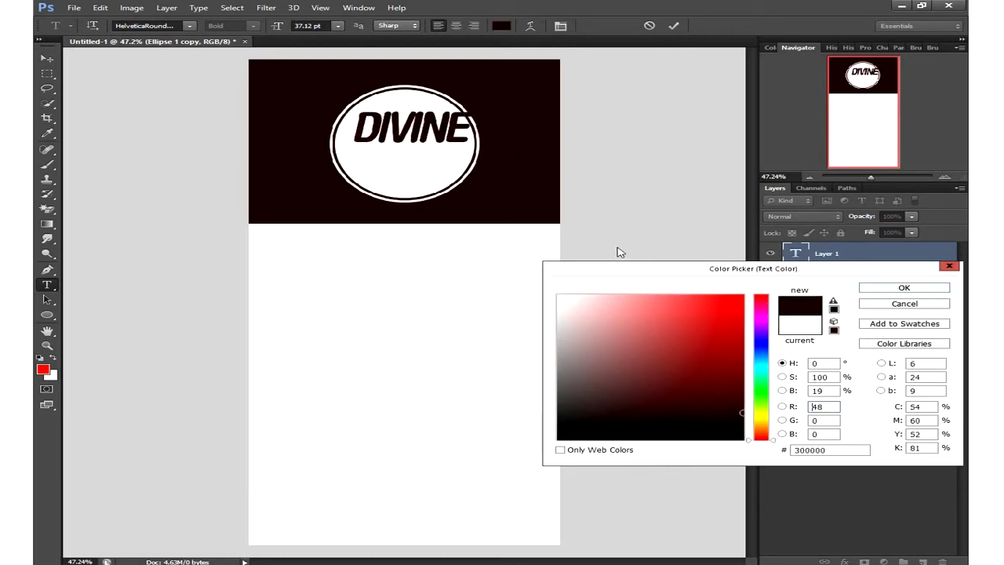
left_click(875, 290)
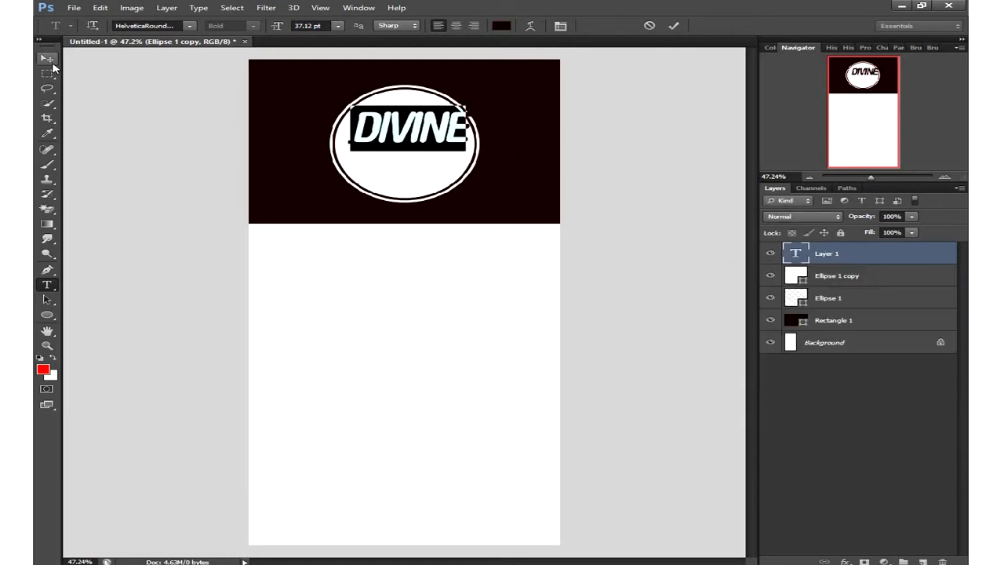
left_click(676, 28)
- Centre the DIVINE text inside the white circle with the Move tool
left_click(46, 62)
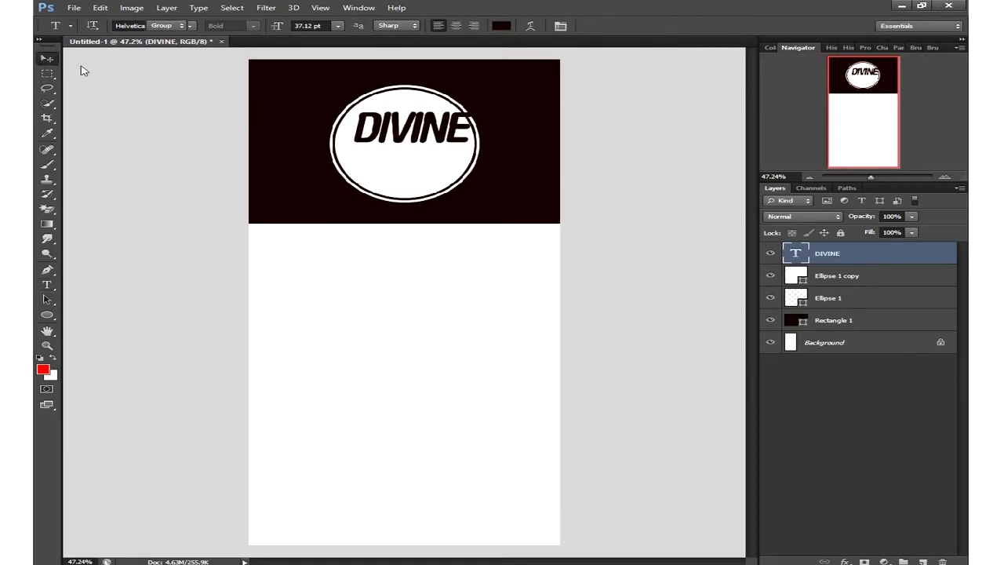
left_click_drag(459, 164, 448, 174)
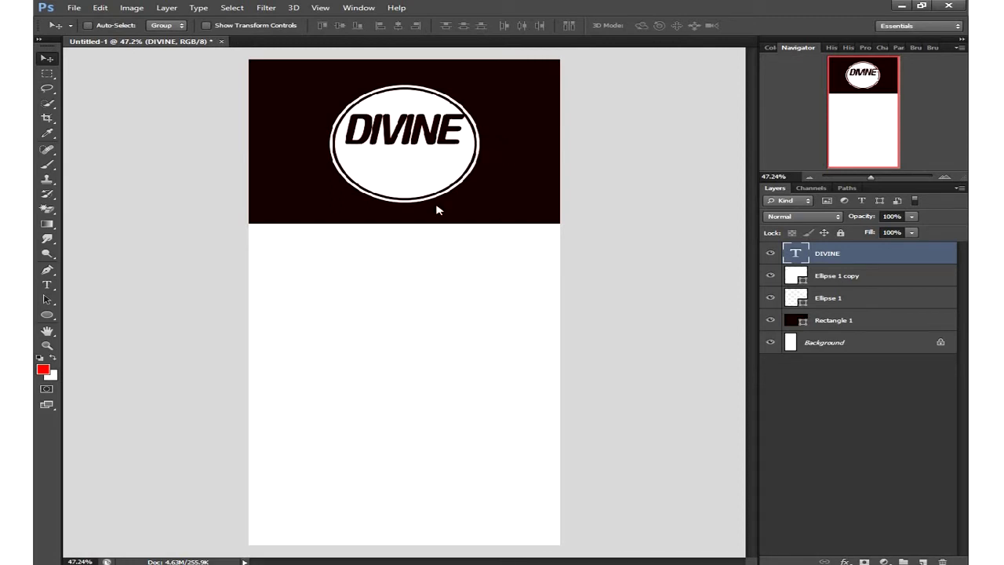
key("Left")
key("Left")
key("Left")
key("Left")
key("Left")
key("Left")
key("Left")
key("Left")
key("Left")
key("Left")
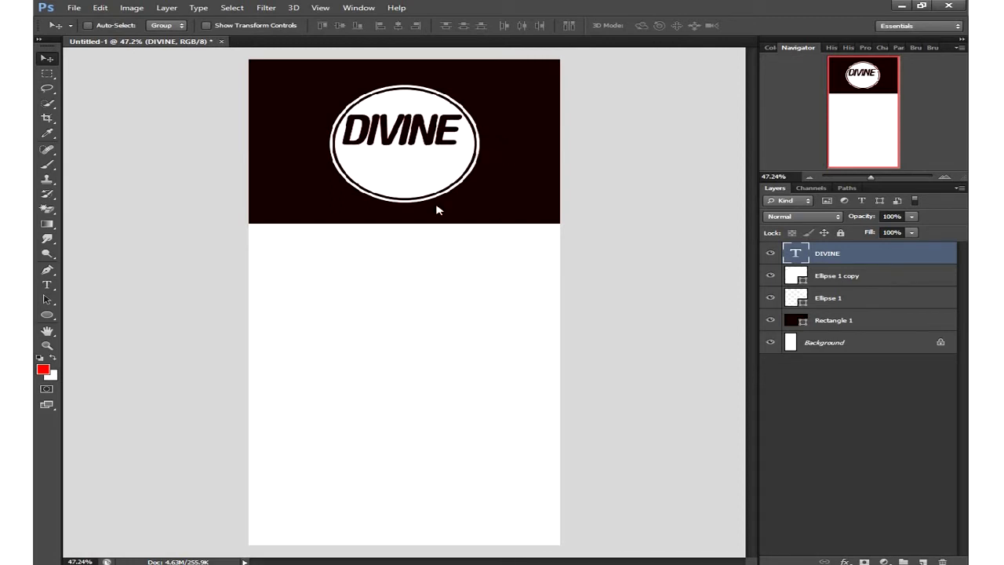
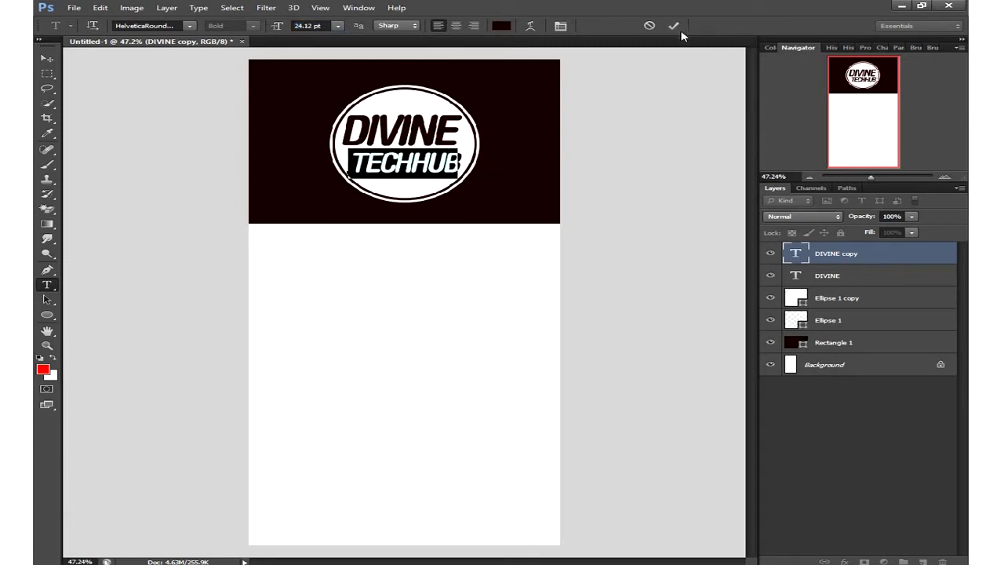
- Turn off Faux Italic on TECHHUB in the Character panel and commit
left_click(561, 27)
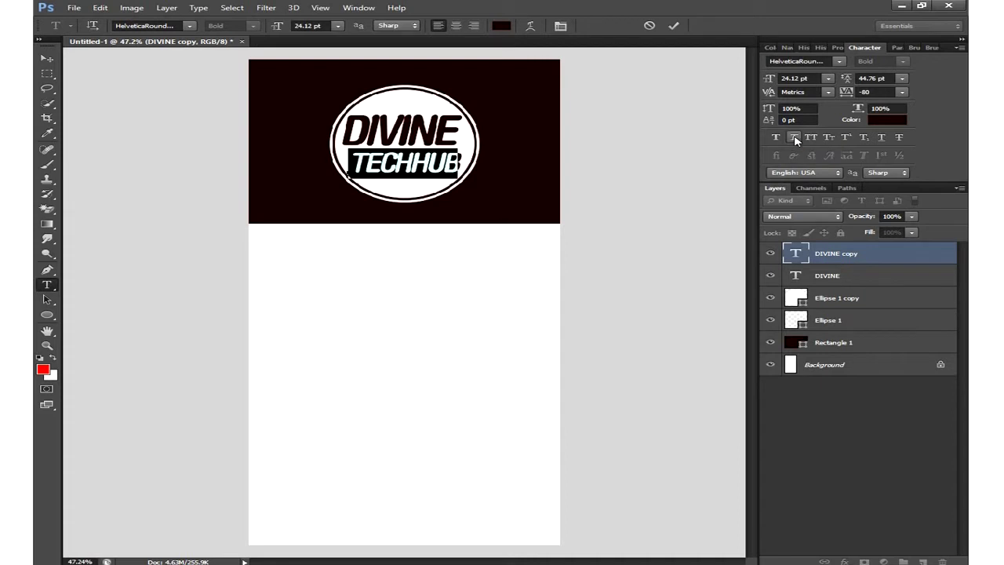
left_click(794, 138)
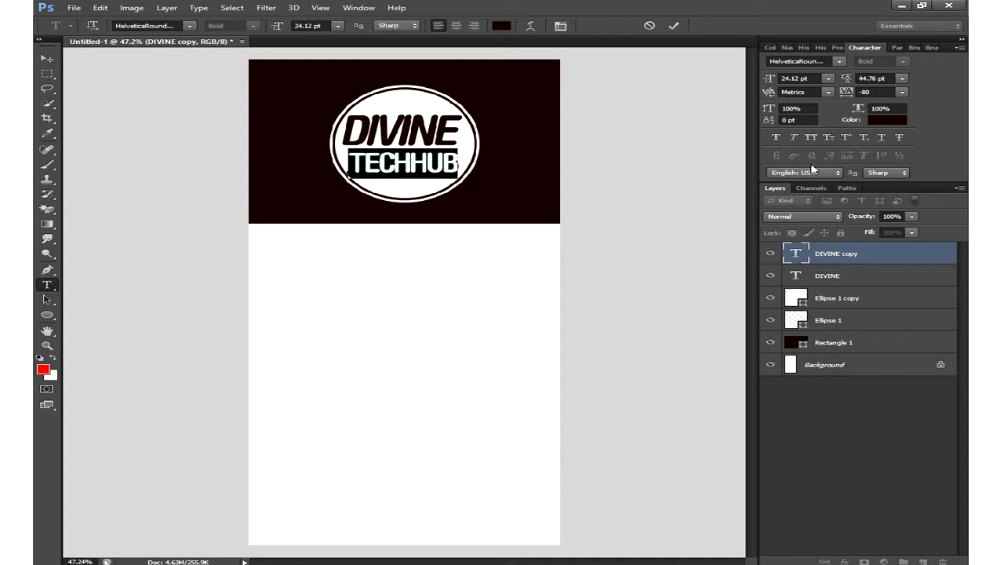
left_click(672, 25)
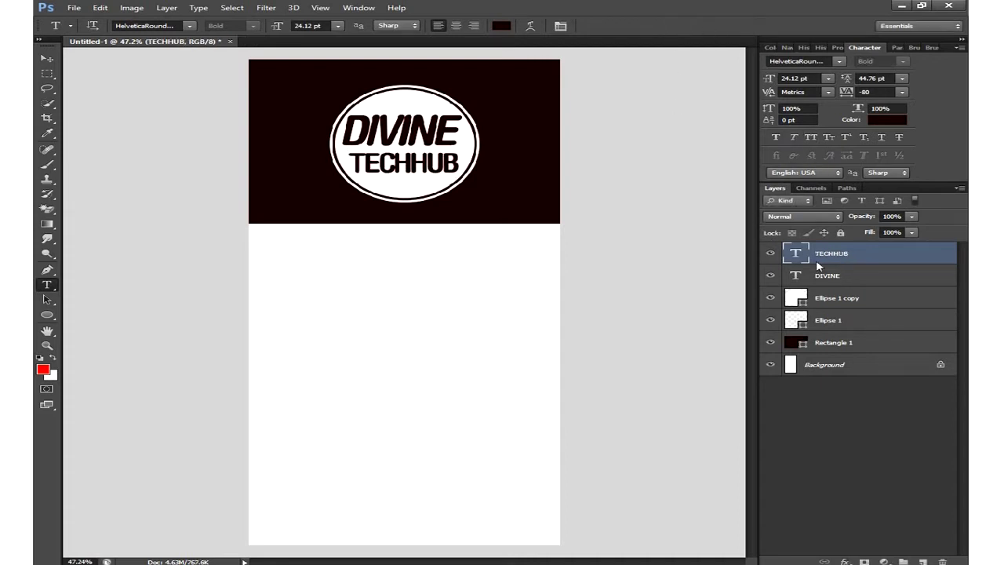
- Make DIVINE upright, nudge it into the circle, then select all the logo layers
double_click(797, 274)
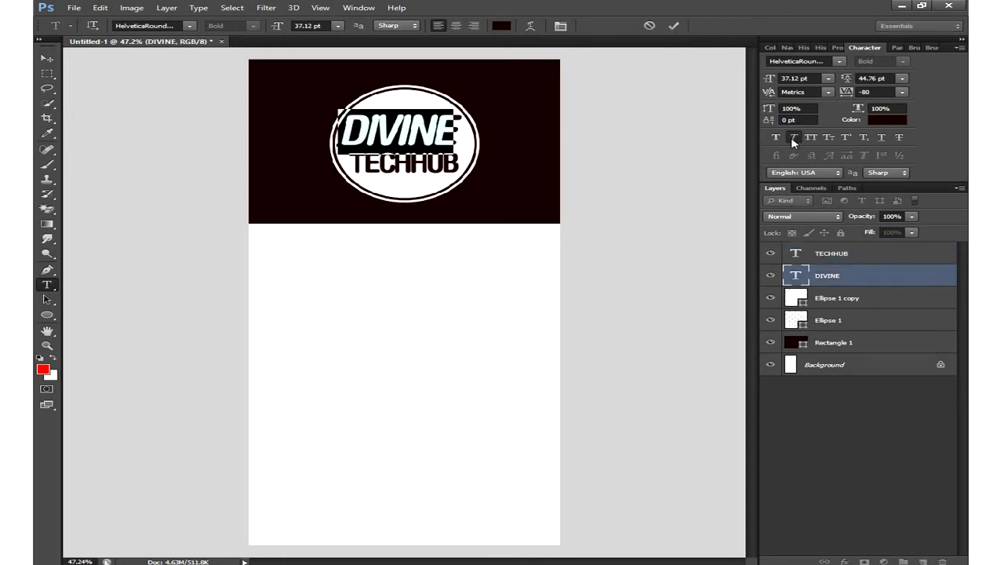
left_click(793, 136)
left_click_drag(531, 155, 539, 165)
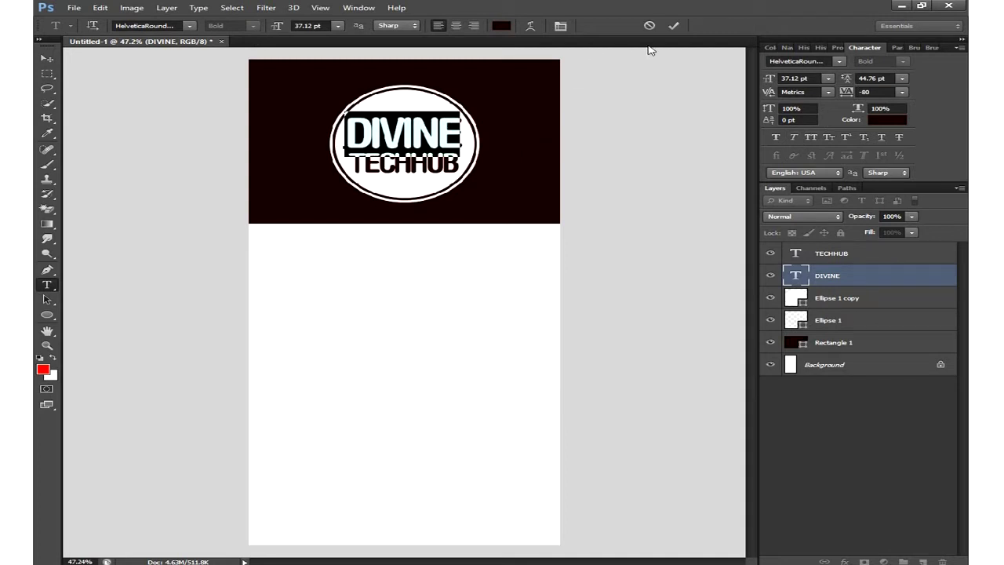
left_click(673, 26)
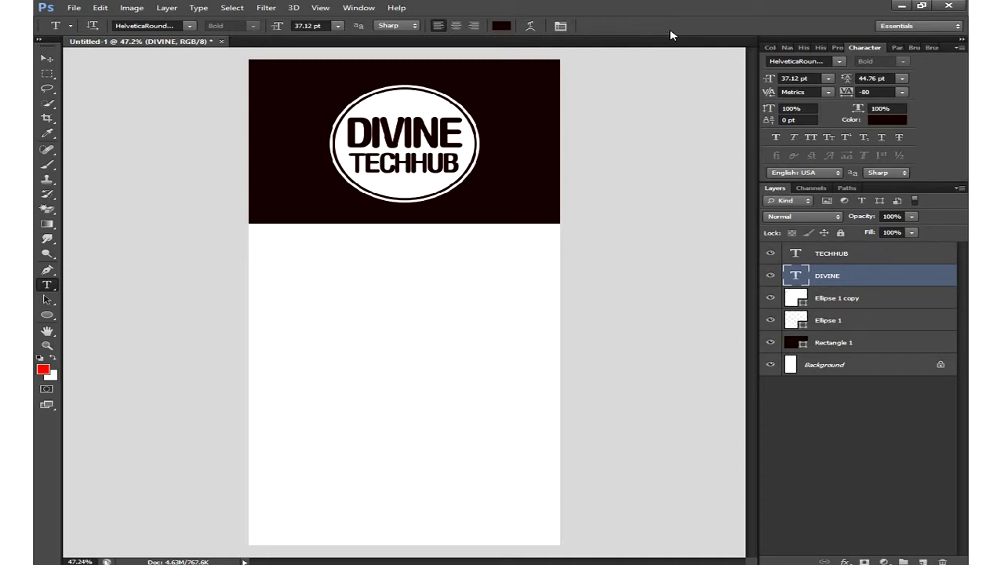
left_click(869, 256)
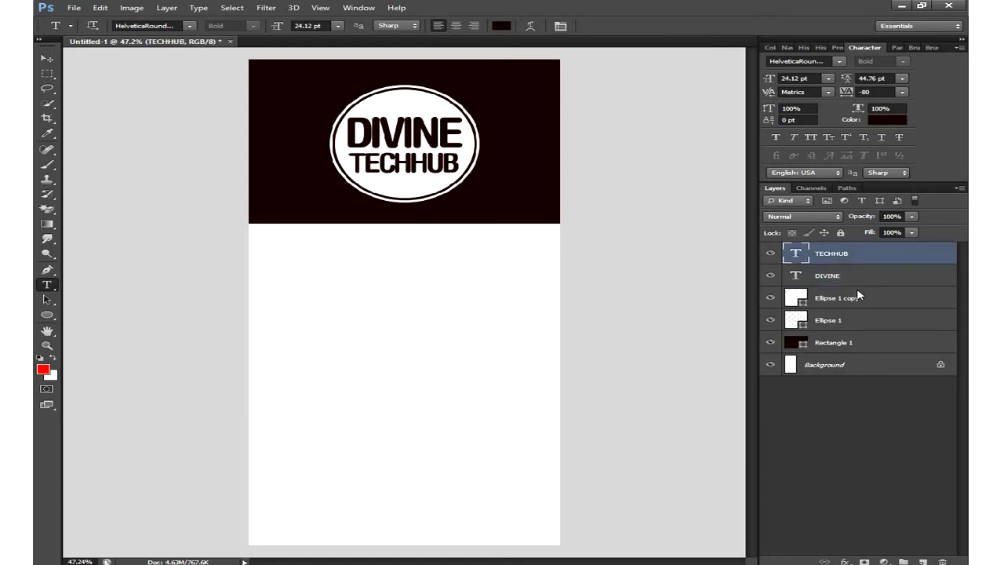
left_click(863, 328, "shift")
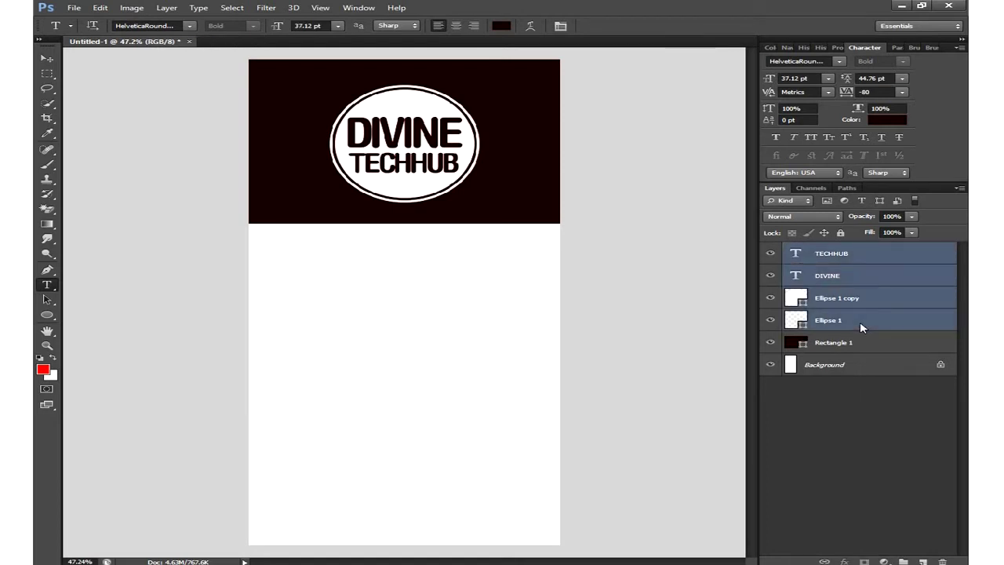
- Raise the logo slightly and draw a small ellipse straddling the header's bottom edge
left_click(46, 59)
left_click_drag(486, 224, 483, 217)
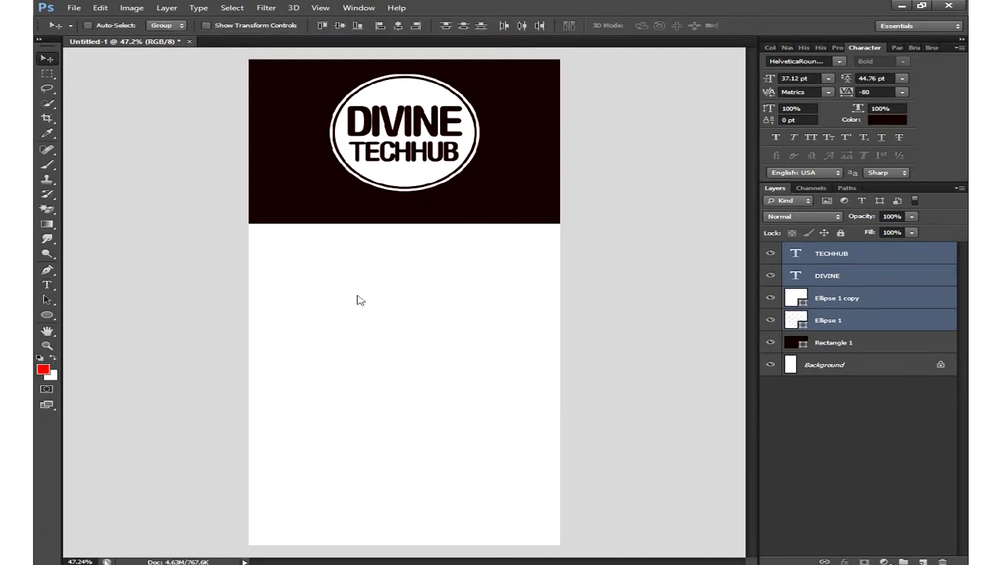
left_click(43, 315)
right_click(43, 315)
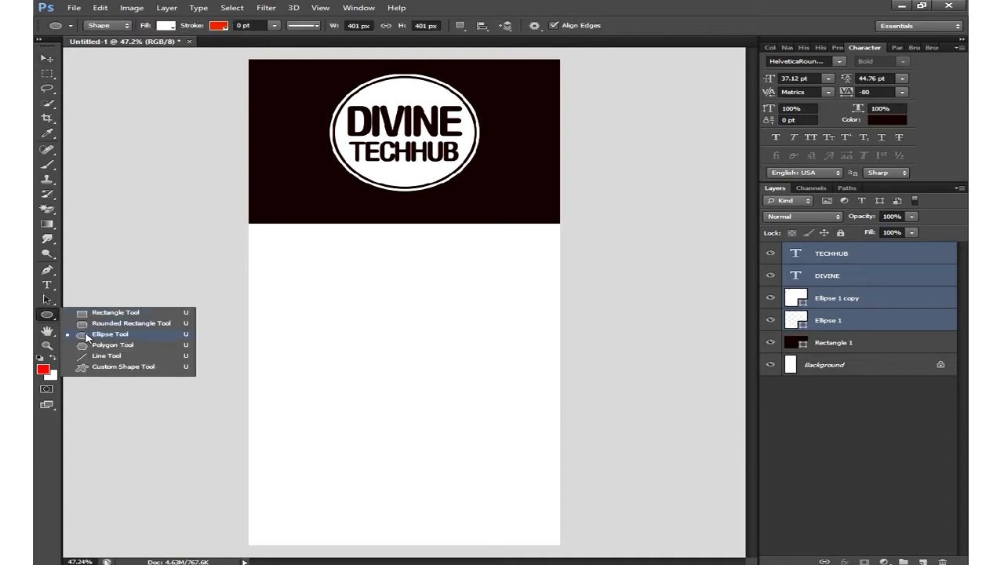
left_click(109, 334)
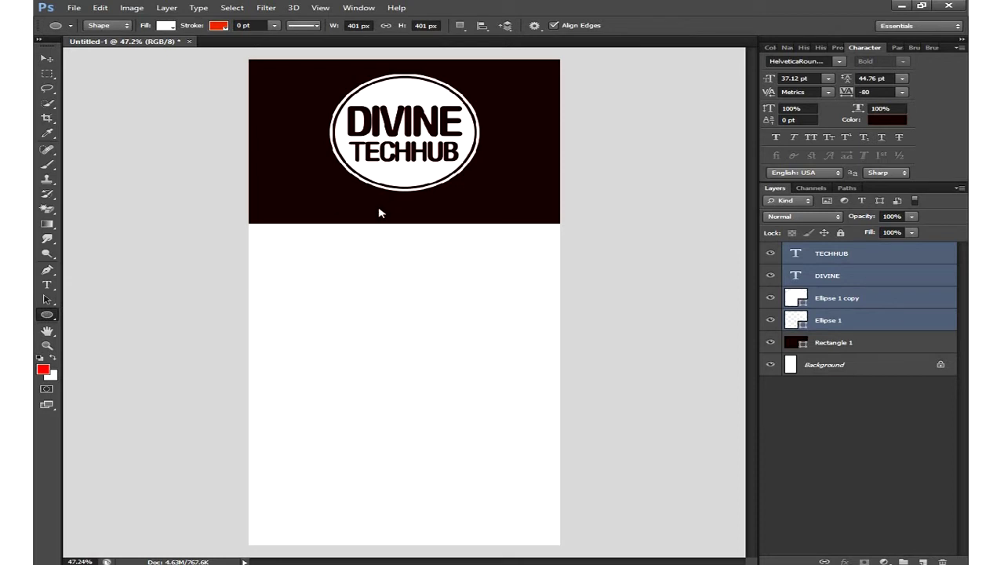
left_click(835, 260)
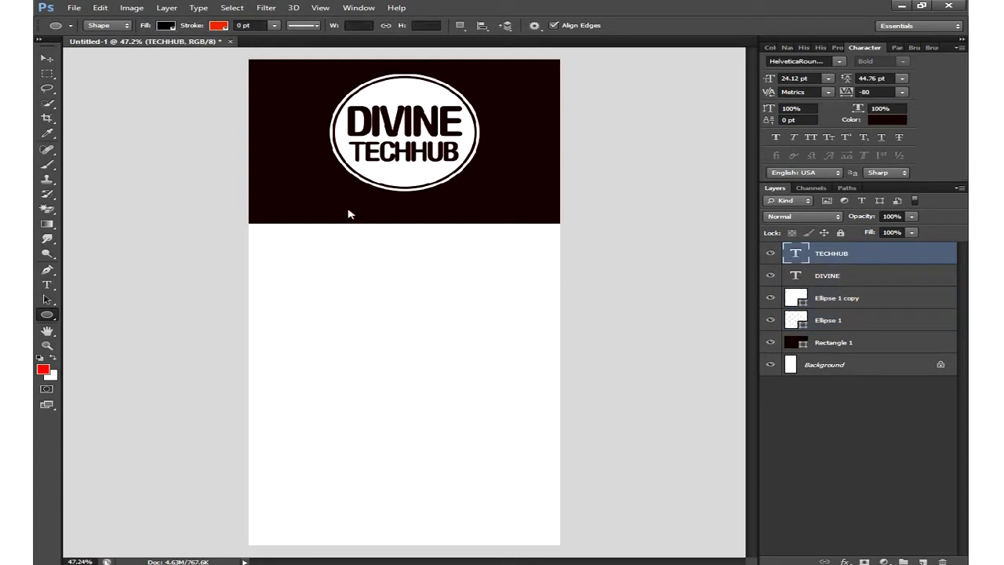
left_click_drag(378, 211, 441, 291)
left_click(47, 58)
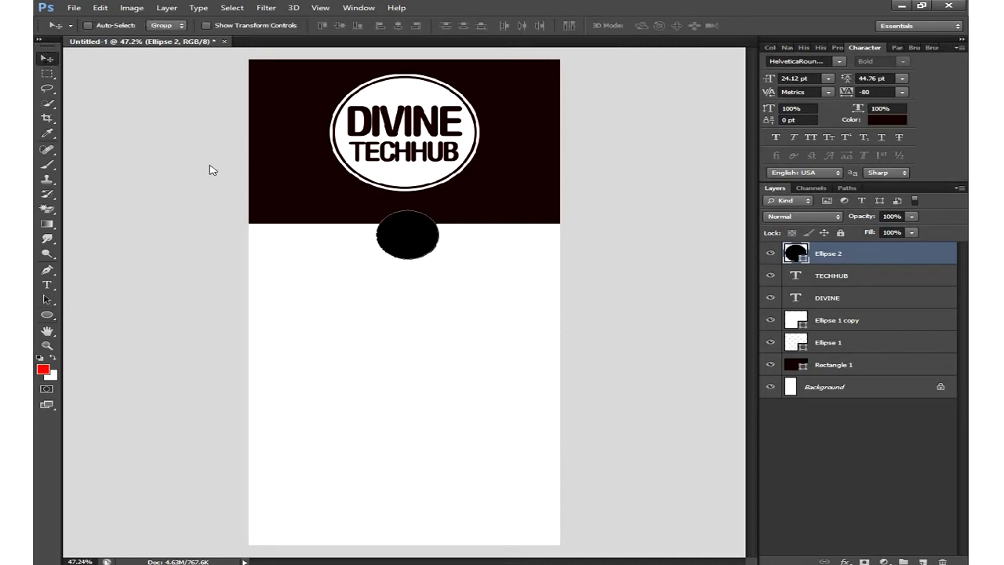
left_click_drag(417, 233, 386, 239)
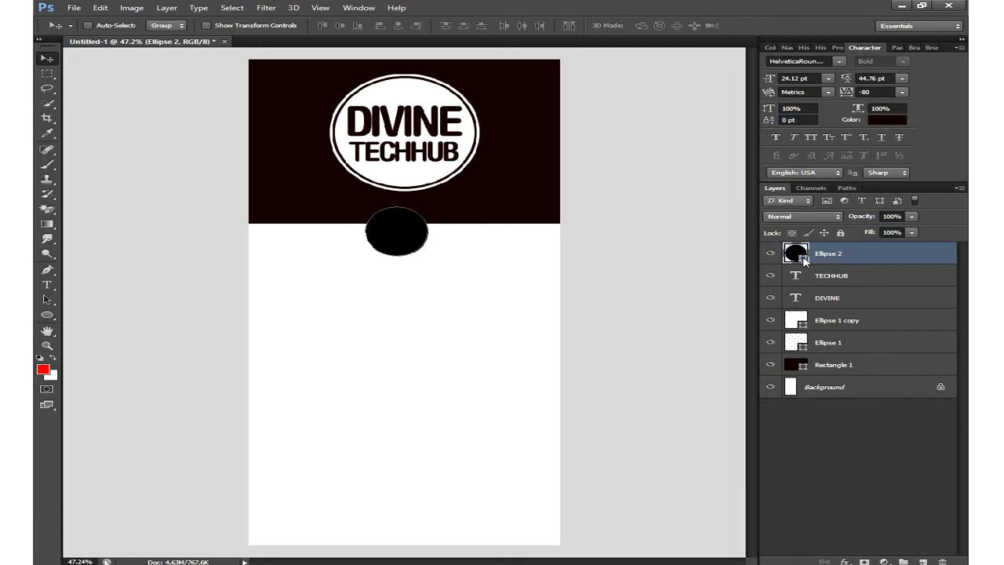
- Fill the new circle with dark red #670000
double_click(804, 261)
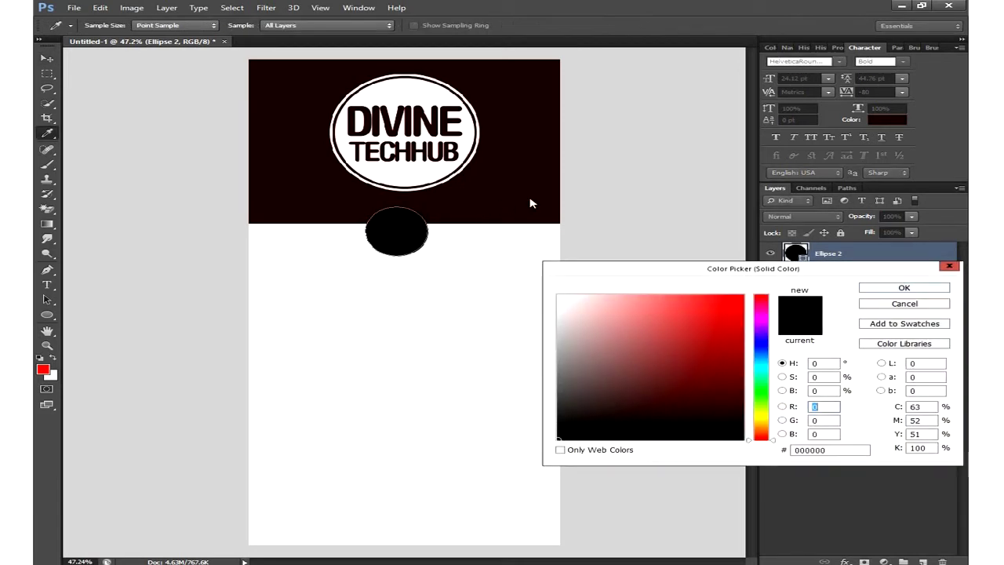
left_click(742, 329)
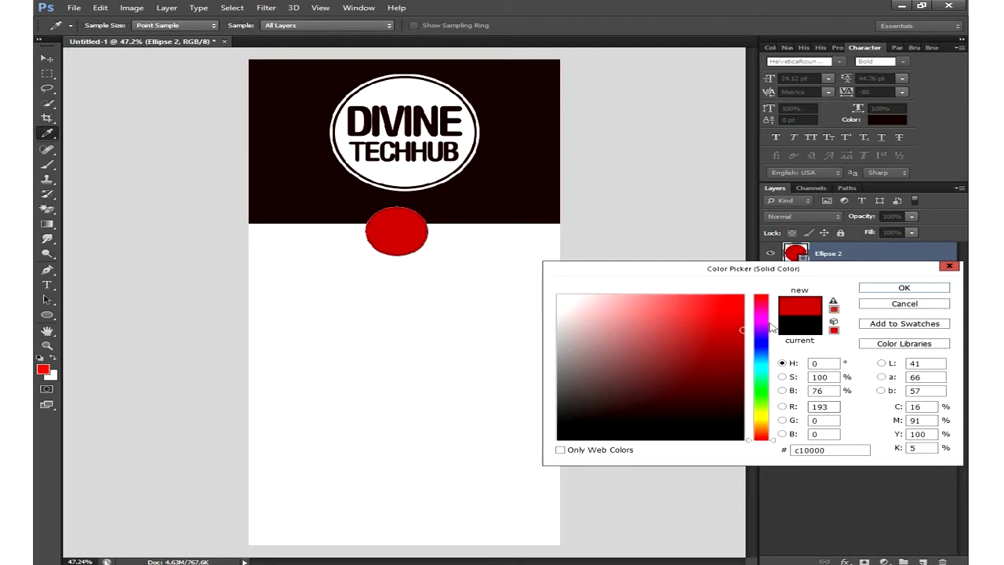
left_click(761, 336)
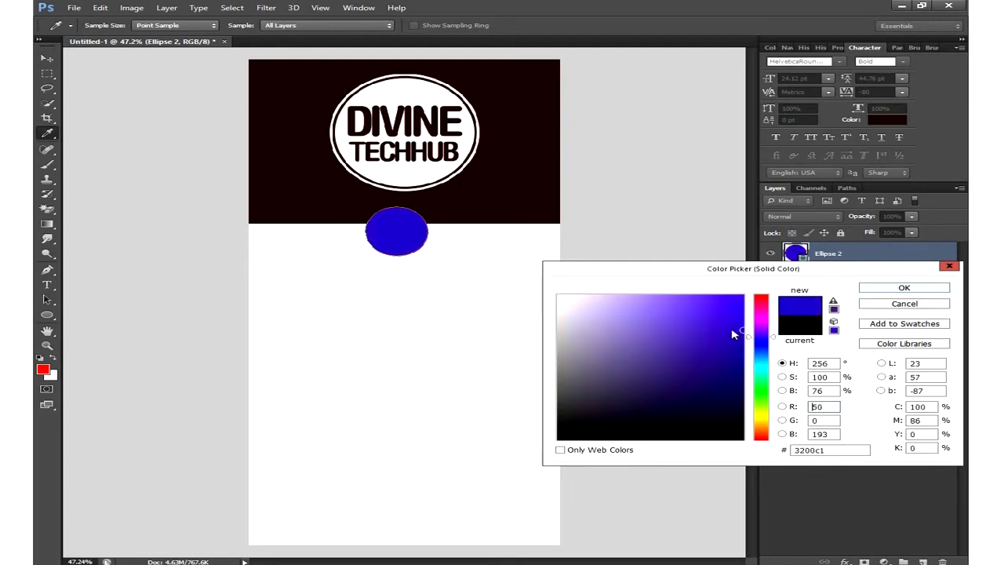
left_click(486, 198)
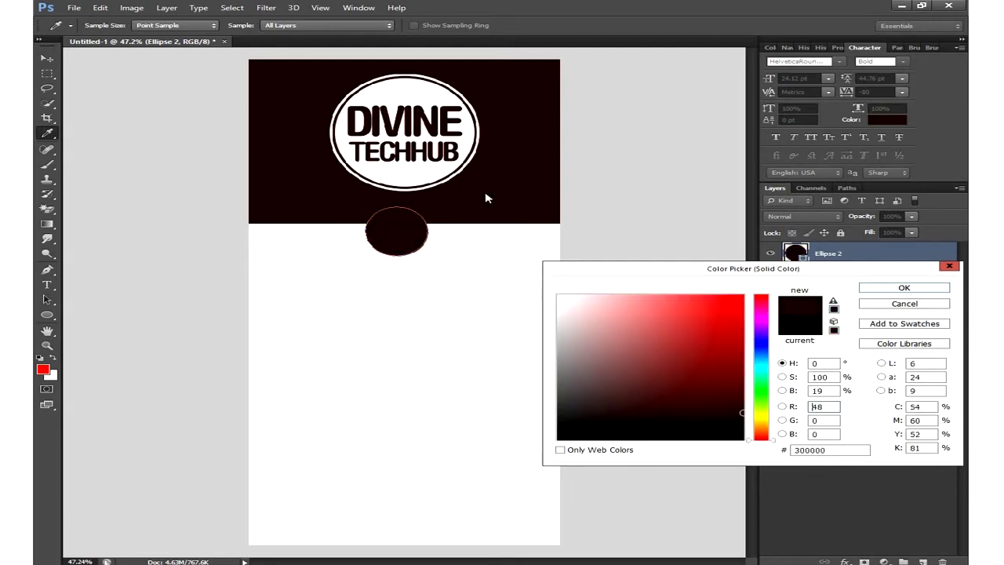
left_click(744, 382)
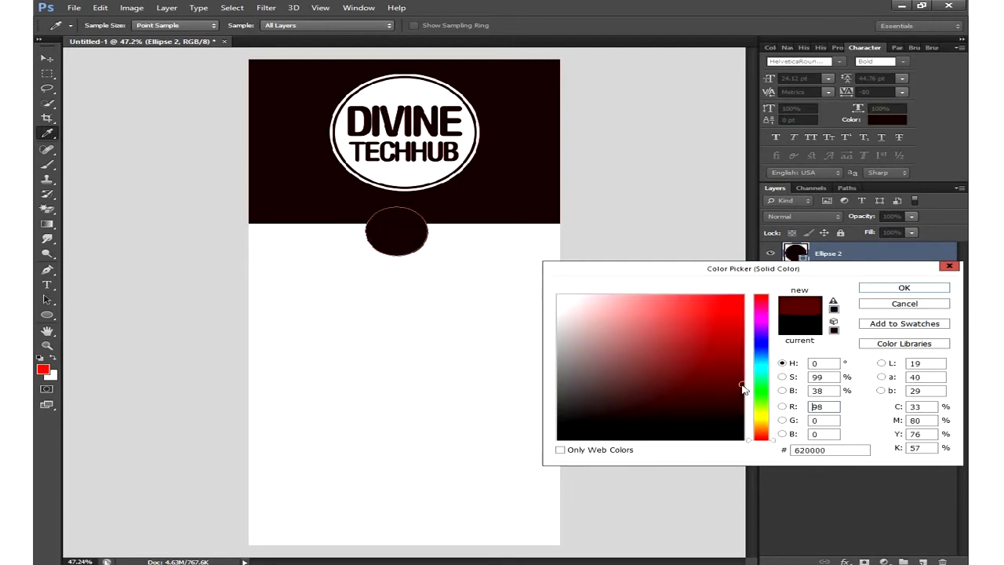
left_click(902, 288)
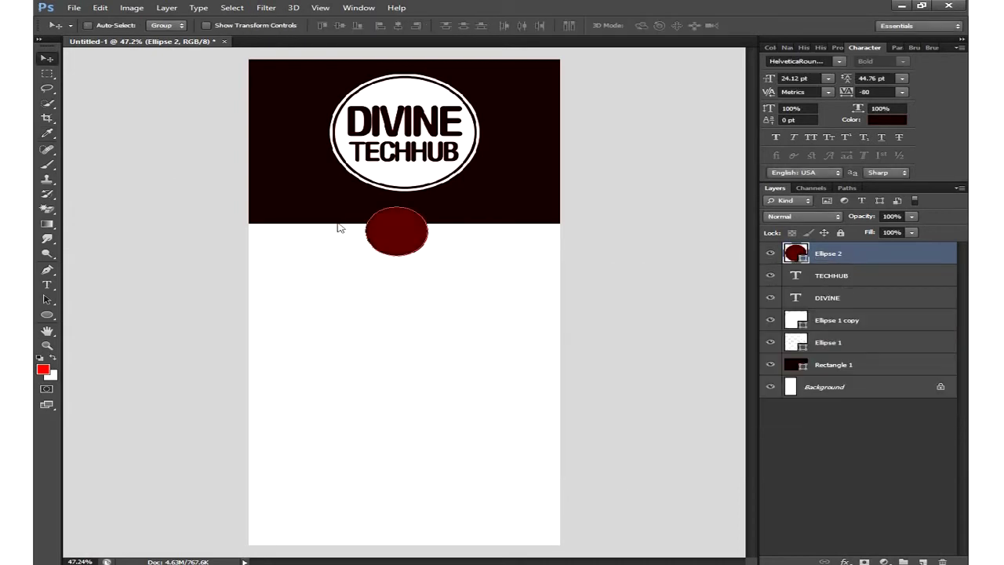
left_click(47, 316)
- Draw a telephone custom shape on top of the red circle
left_click(111, 369)
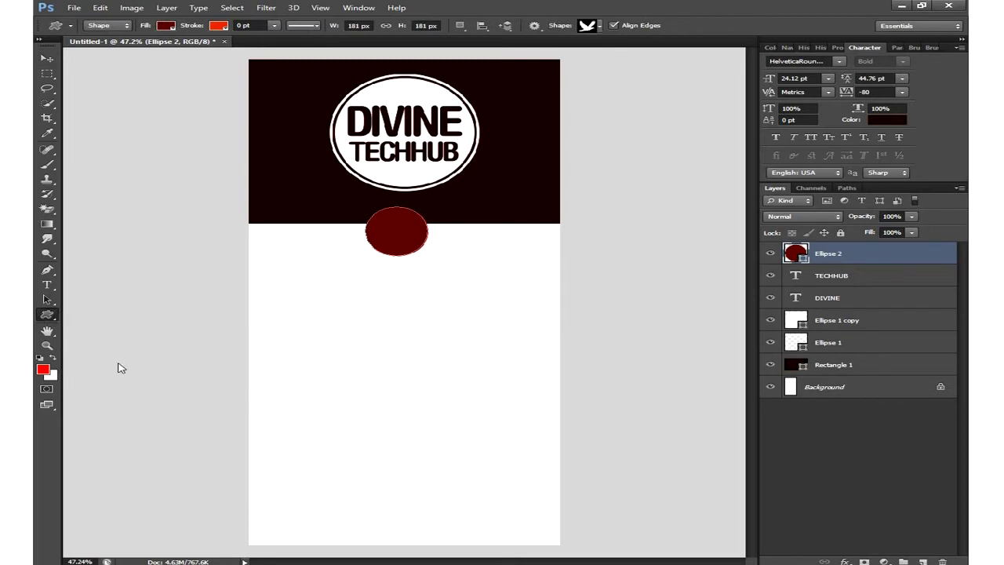
left_click(599, 27)
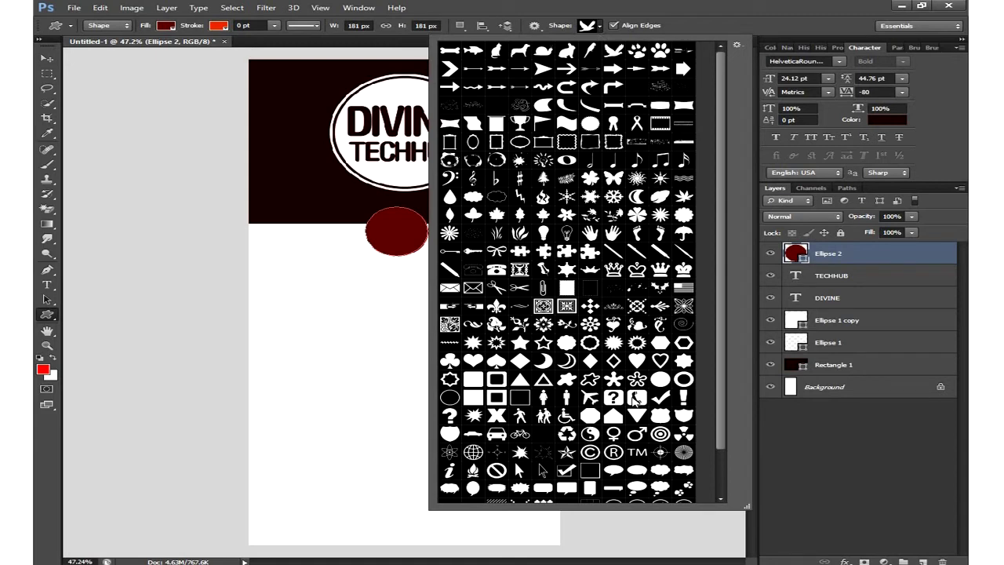
left_click(497, 269)
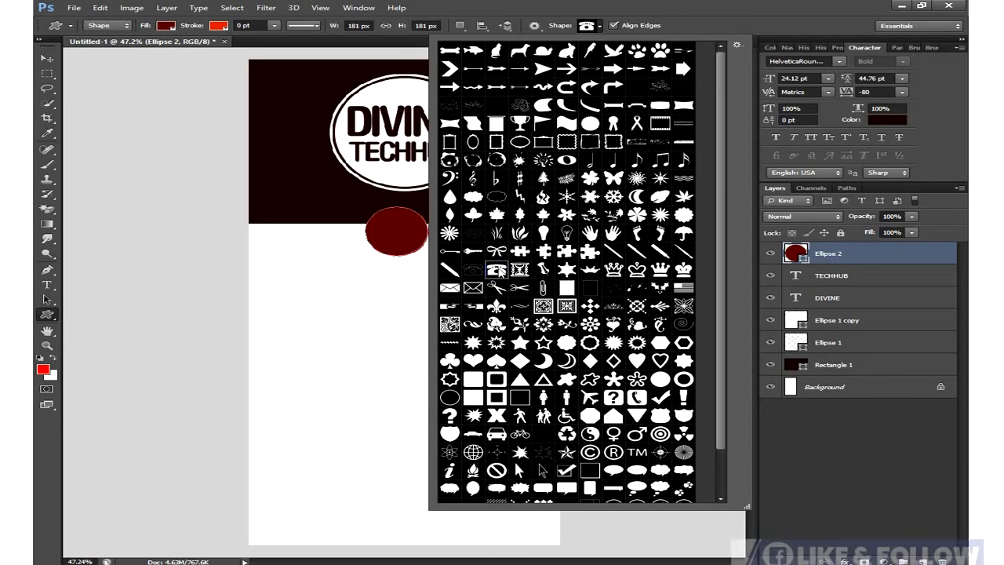
double_click(499, 271)
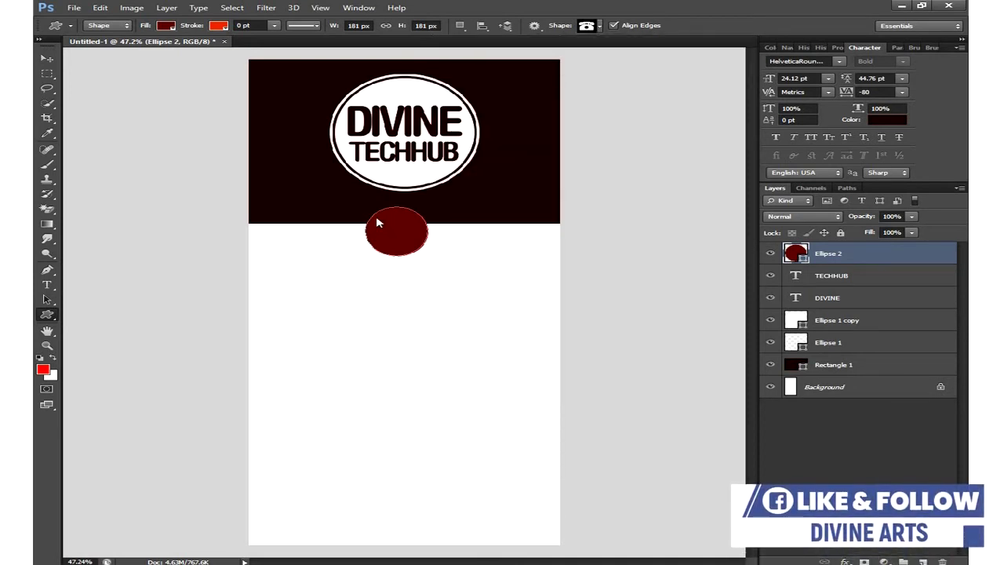
left_click_drag(377, 222, 419, 262)
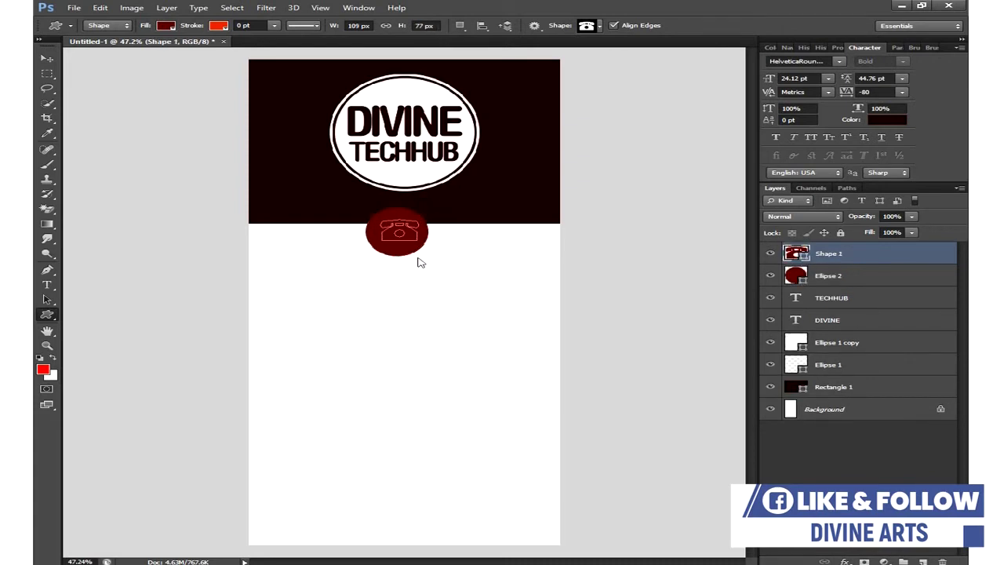
- Make the telephone white and align it horizontally to the circle's centre
double_click(806, 261)
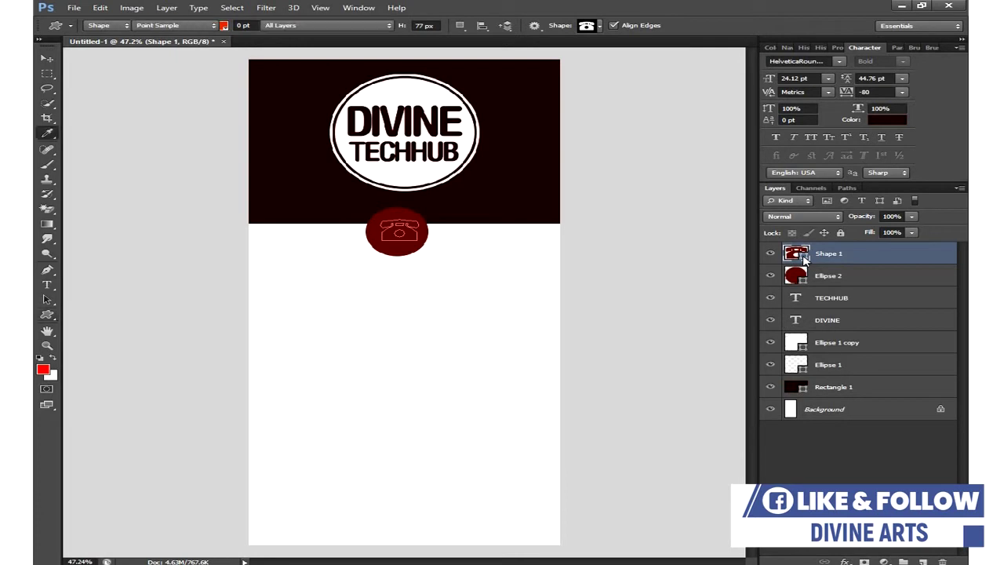
left_click(422, 251)
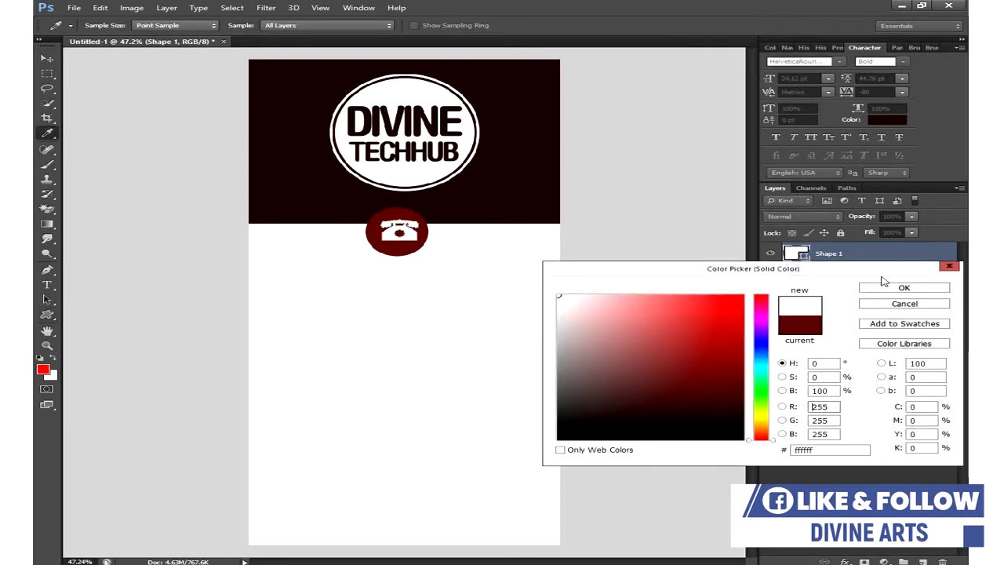
left_click(869, 290)
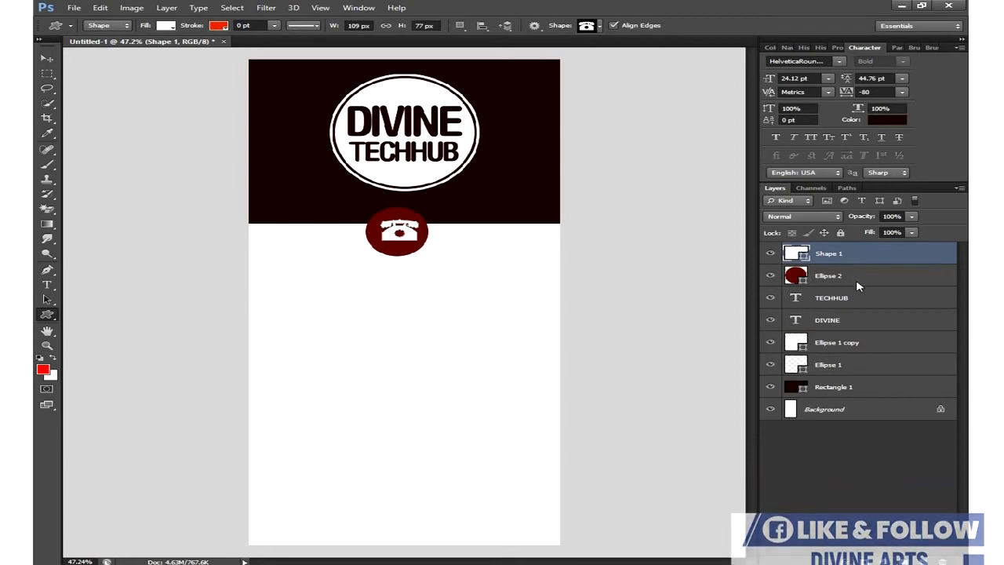
left_click(847, 277, "shift")
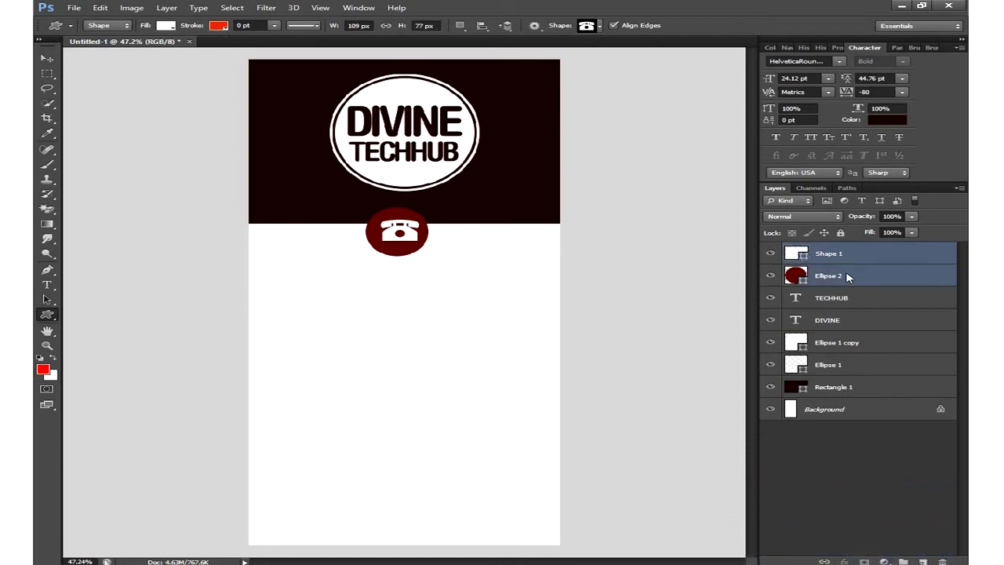
left_click(47, 58)
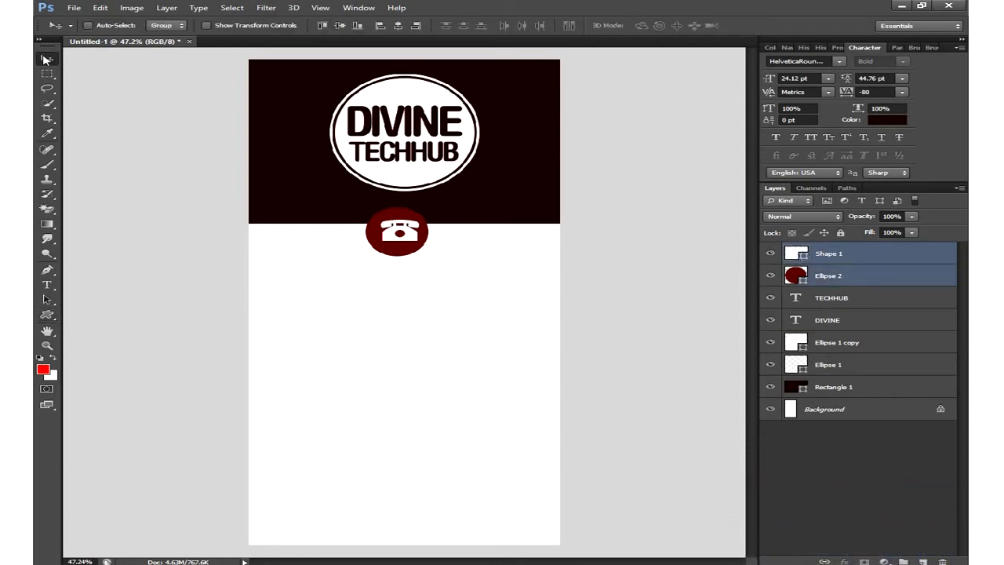
left_click(398, 26)
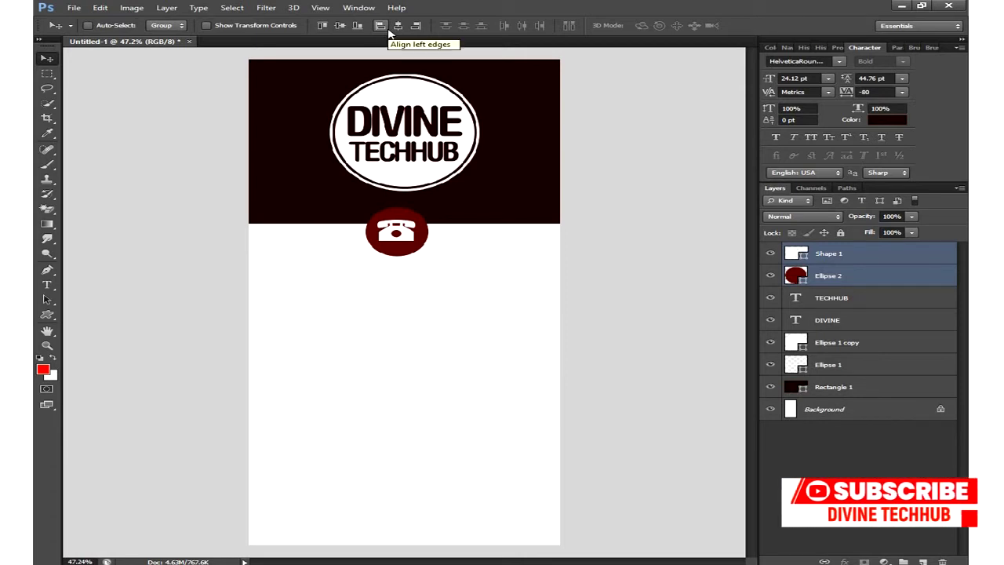
- Type the phone number below the telephone badge, shift it toward centre, and commit
left_click(46, 285)
left_click(337, 281)
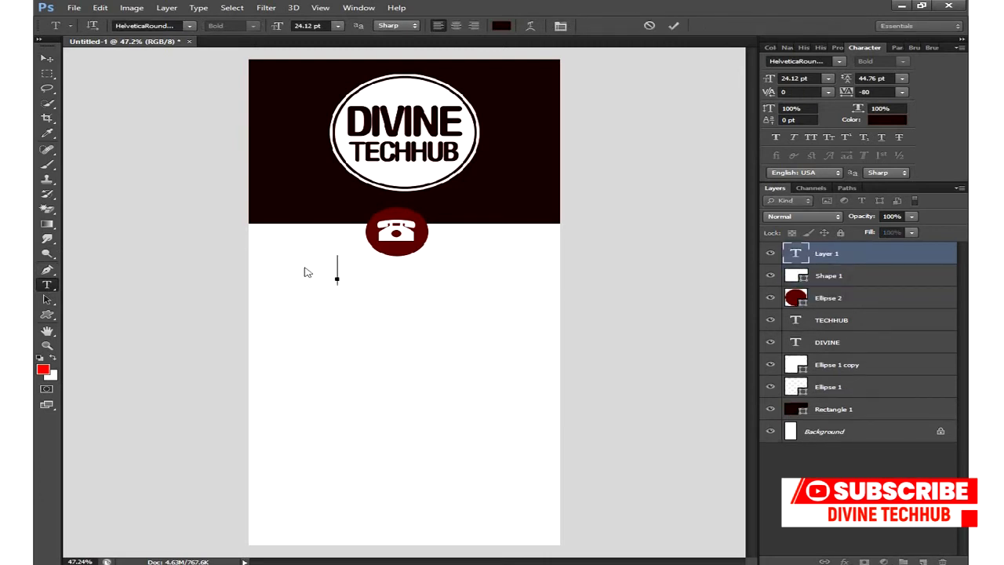
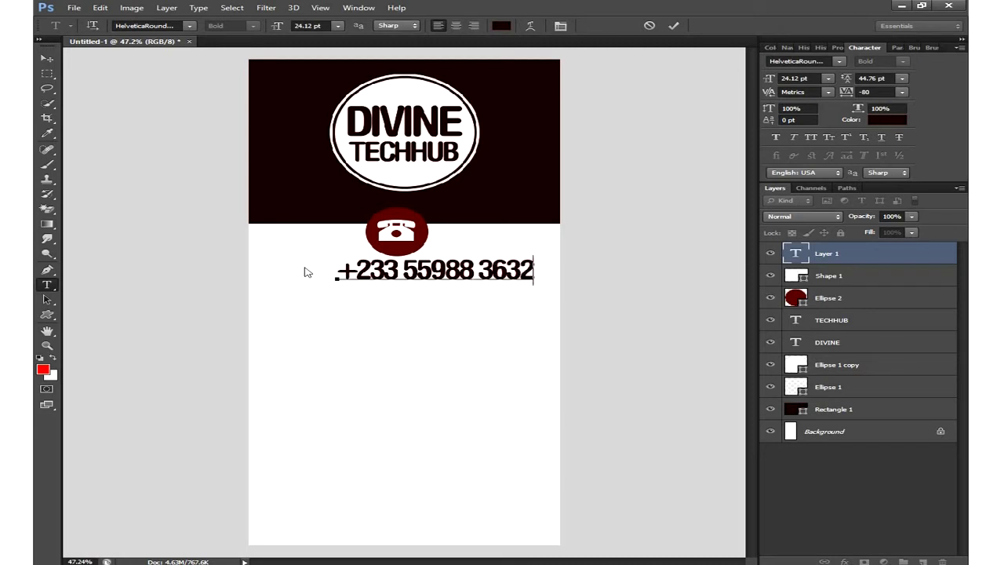
left_click_drag(410, 309, 371, 307)
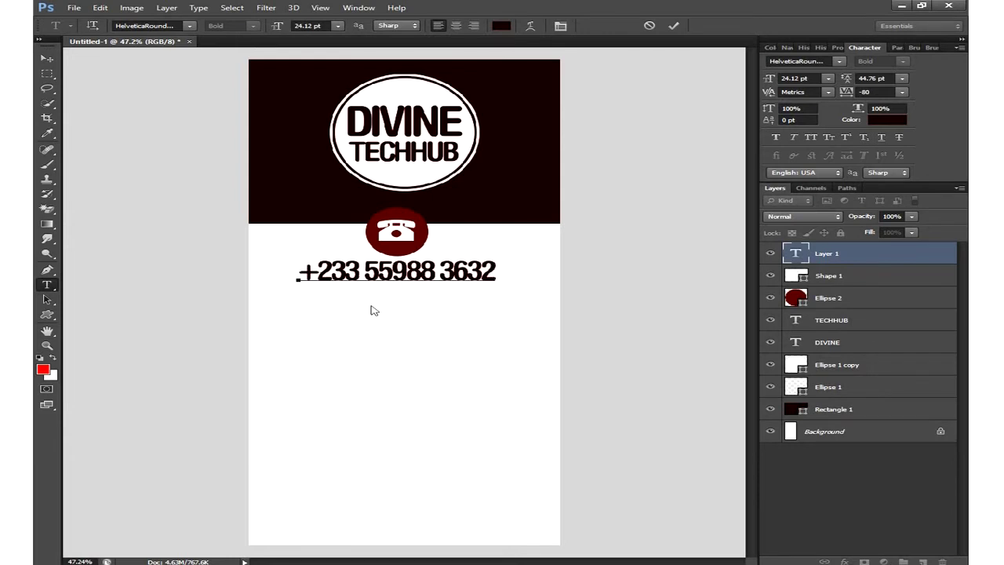
left_click(673, 26)
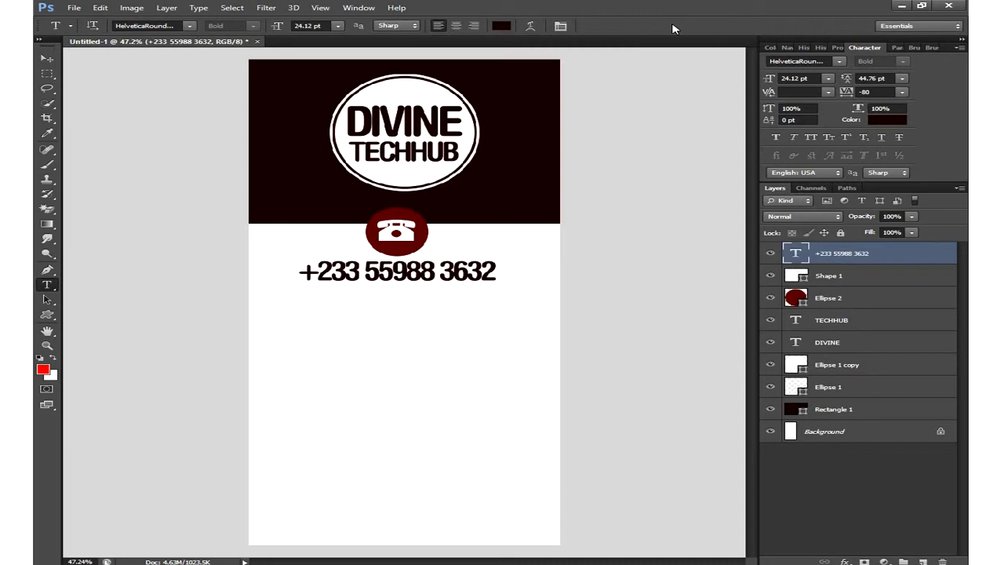
- Free-transform the phone number down to about 72% and nudge it centred under the icon
left_click(100, 7)
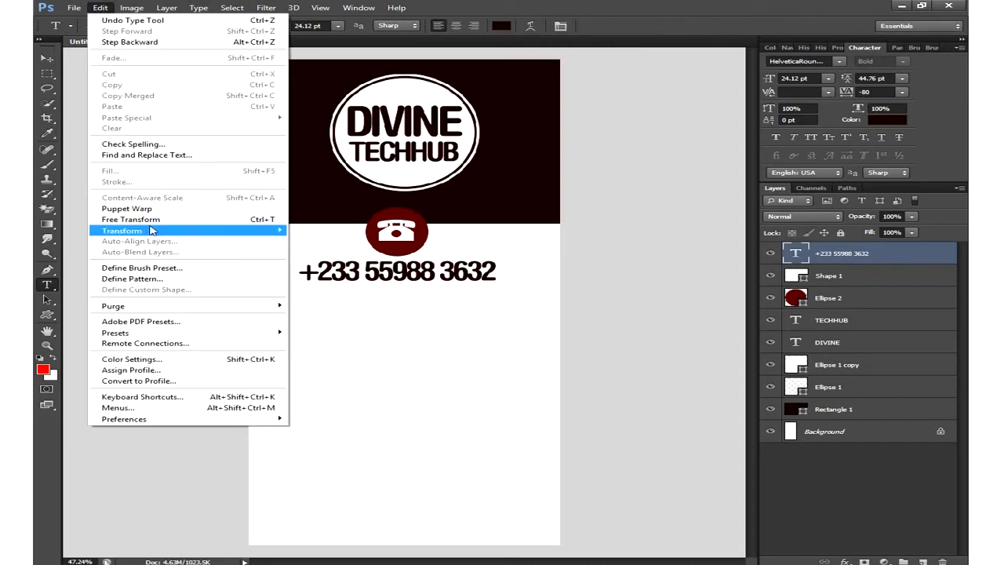
left_click(148, 220)
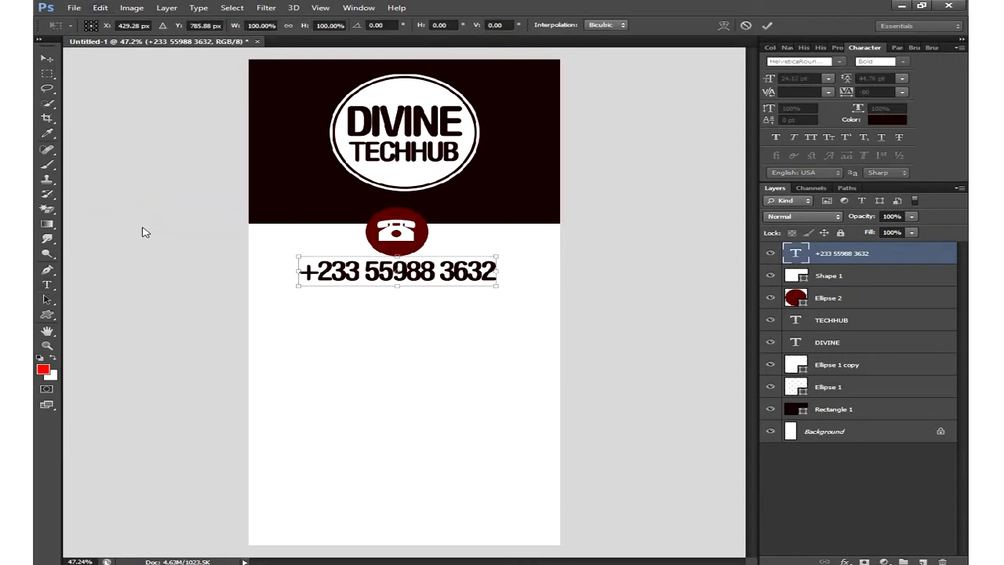
left_click_drag(302, 260, 328, 269)
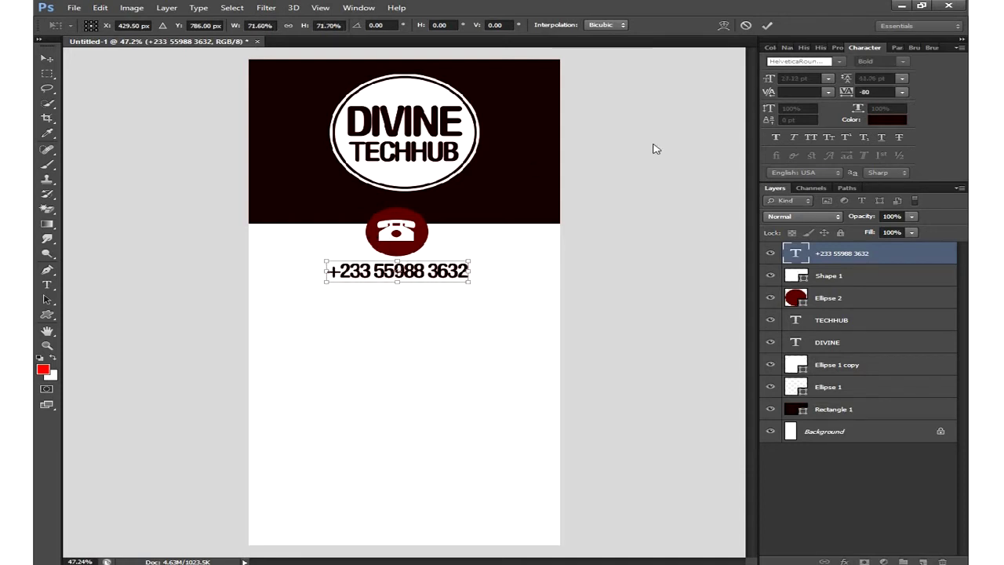
left_click(768, 26)
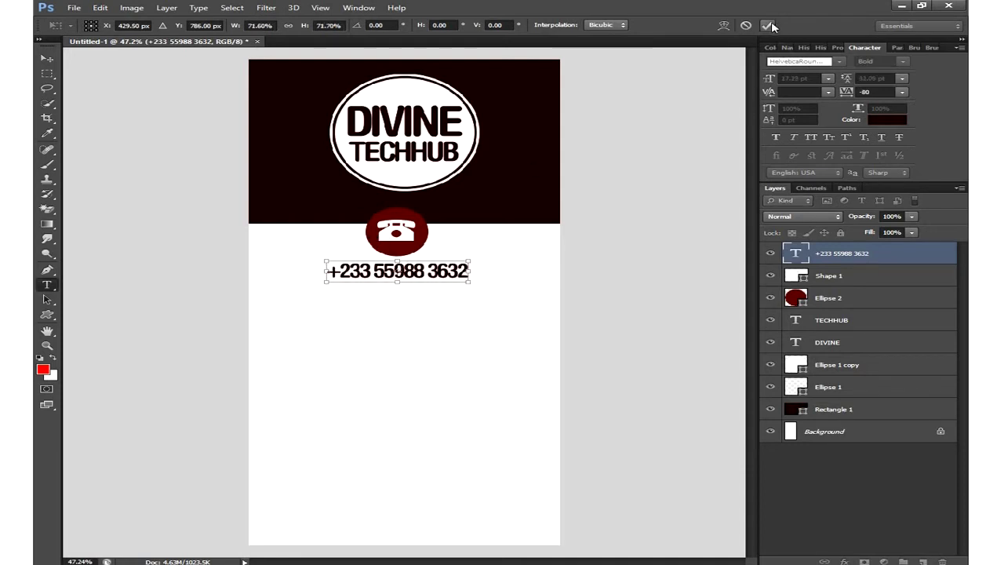
left_click(47, 59)
left_click_drag(390, 330, 389, 330)
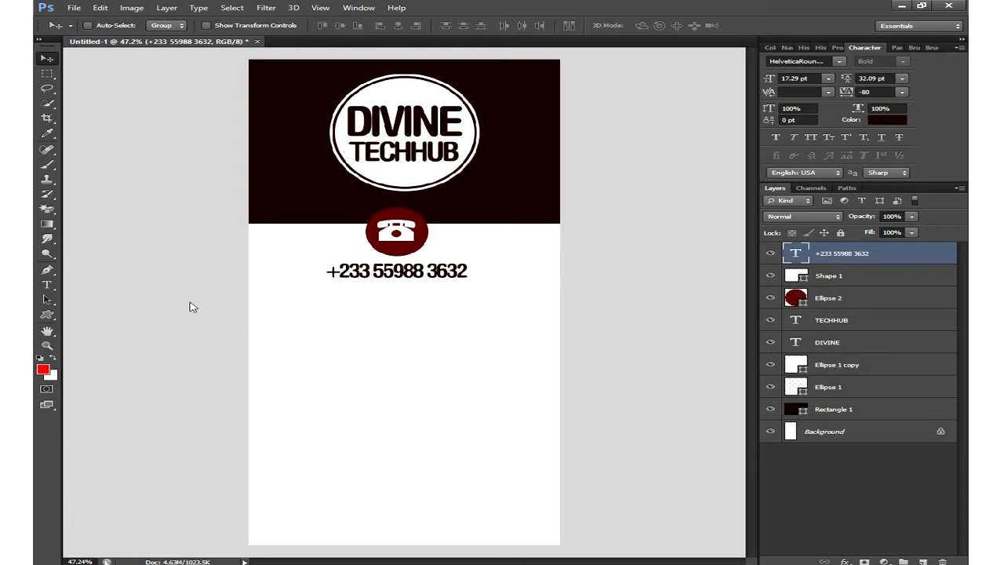
left_click(47, 285)
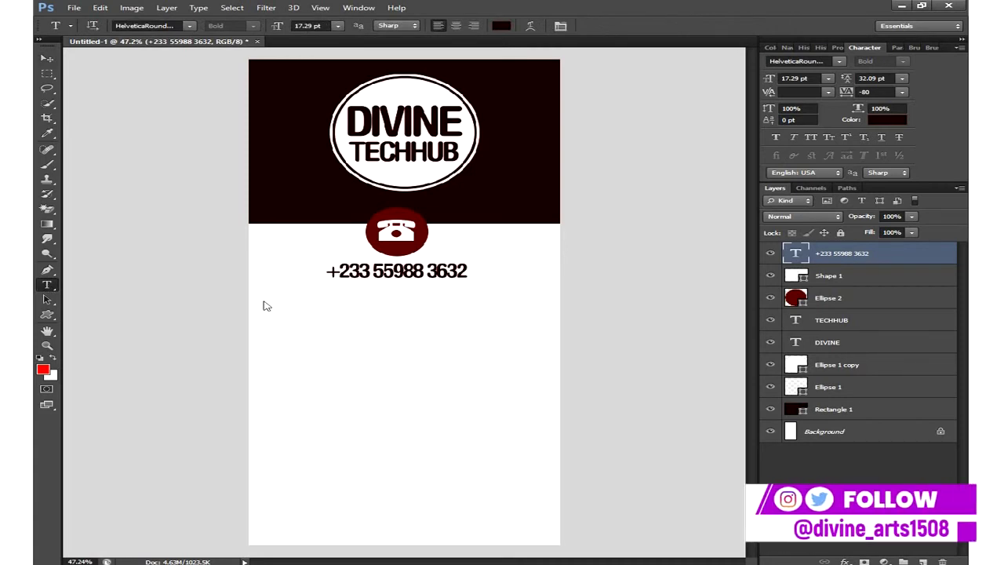
- Draw a paragraph text box below the phone number, then start a blank Word document
left_click_drag(265, 297, 538, 520)
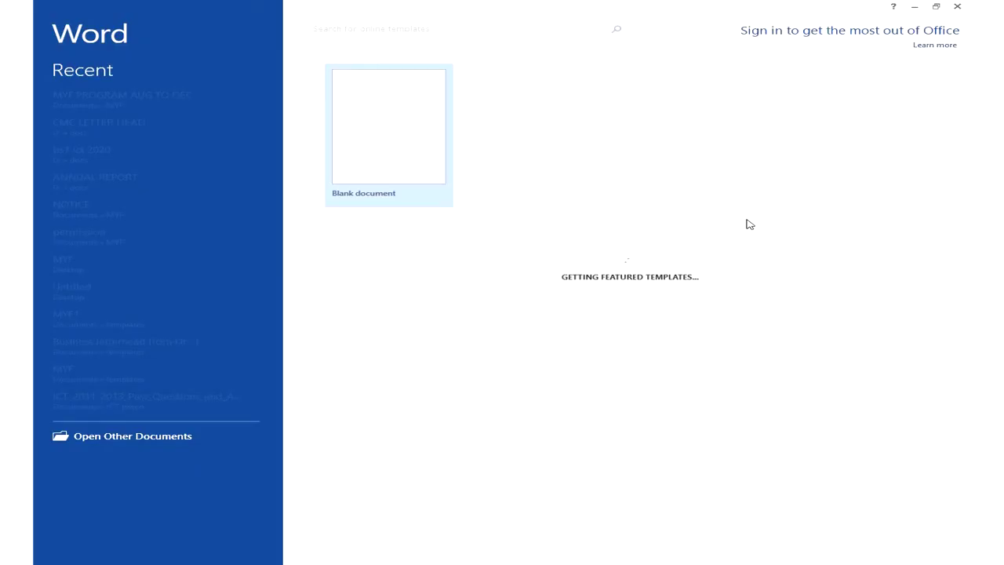
left_click(416, 78)
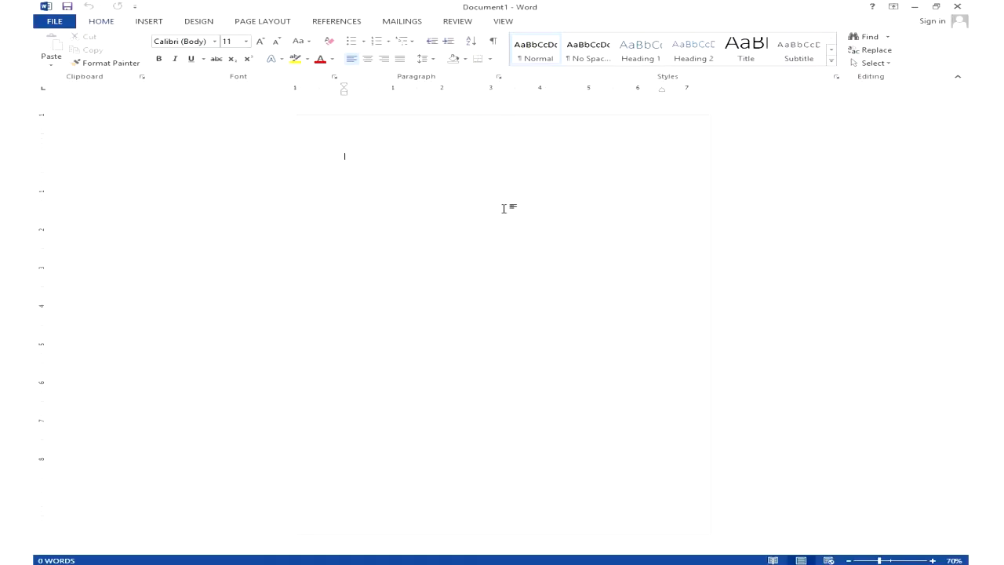
- Generate sample filler paragraphs in Word with =RAND()
type("=RA")
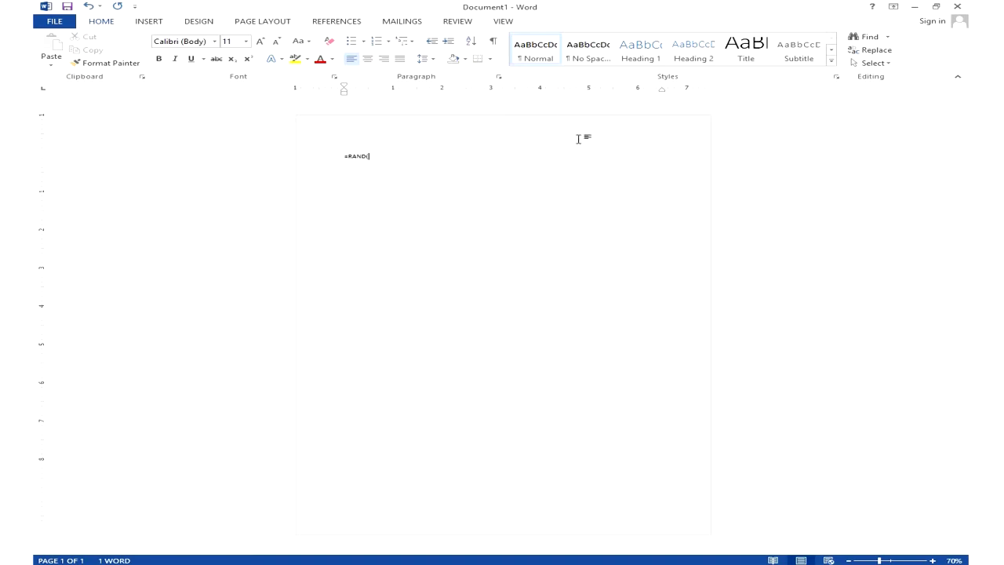
type("ND()")
key("Return")
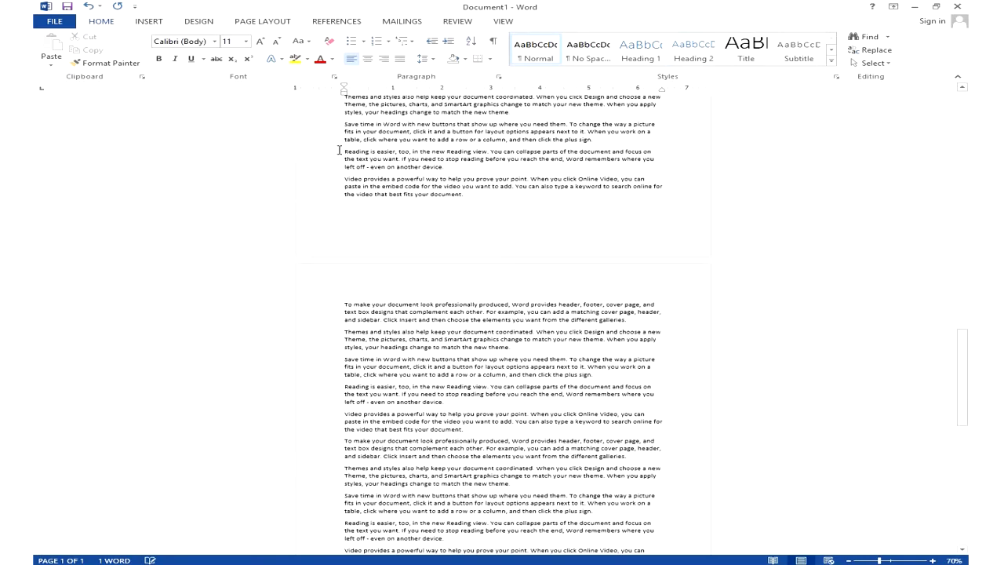
- Copy the first two sample paragraphs and return to Photoshop
left_click_drag(344, 305, 512, 349)
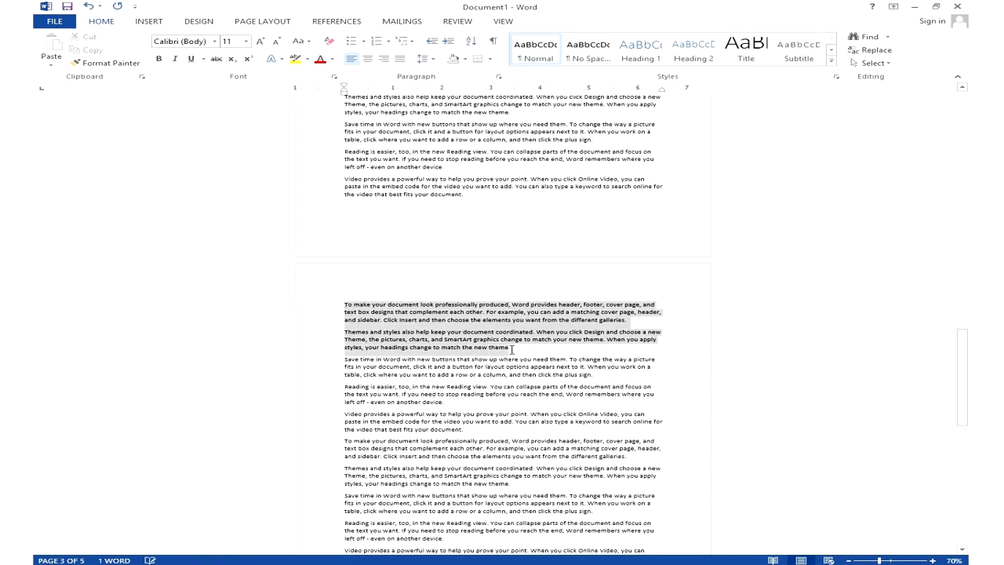
right_click(445, 324)
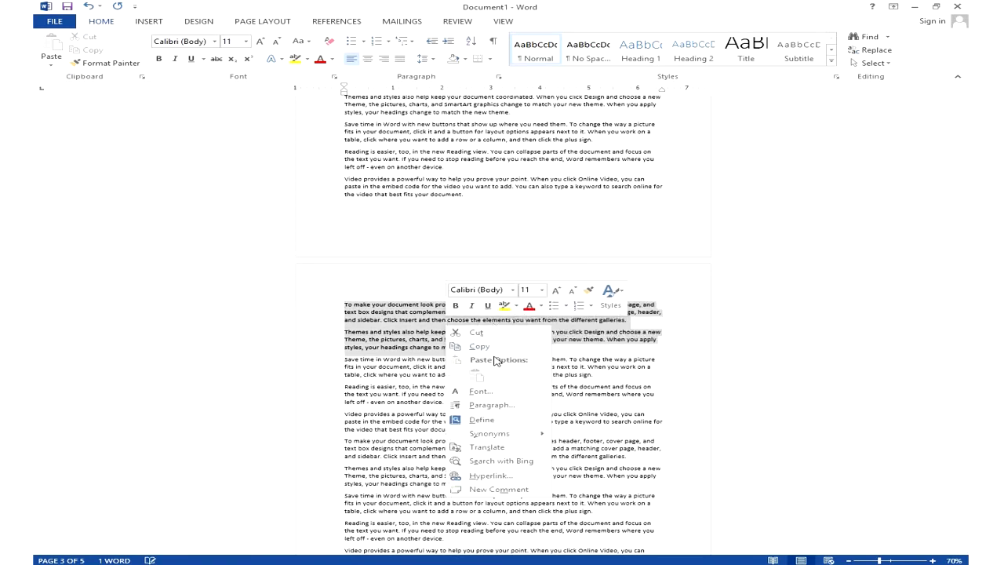
left_click(489, 349)
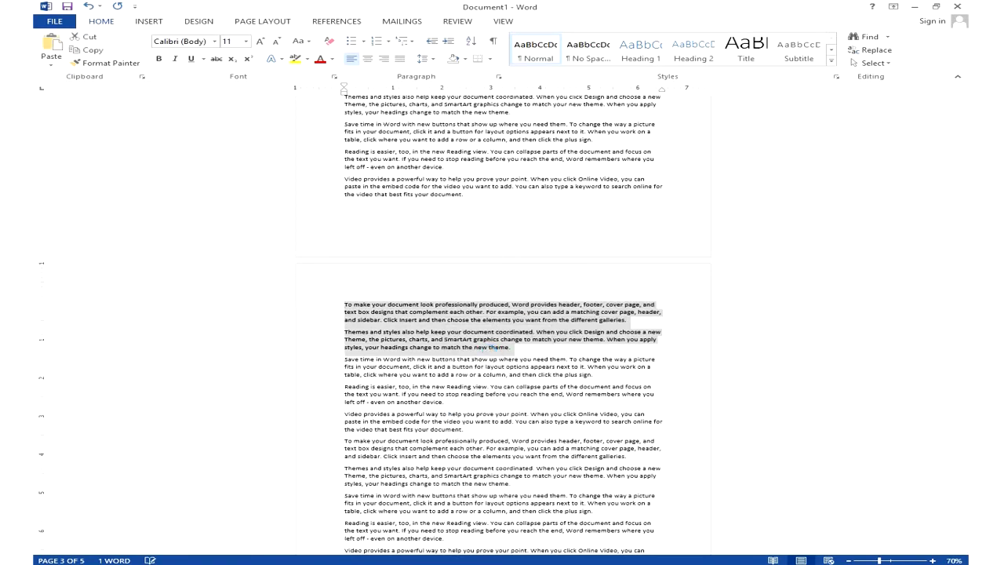
key("alt+Tab")
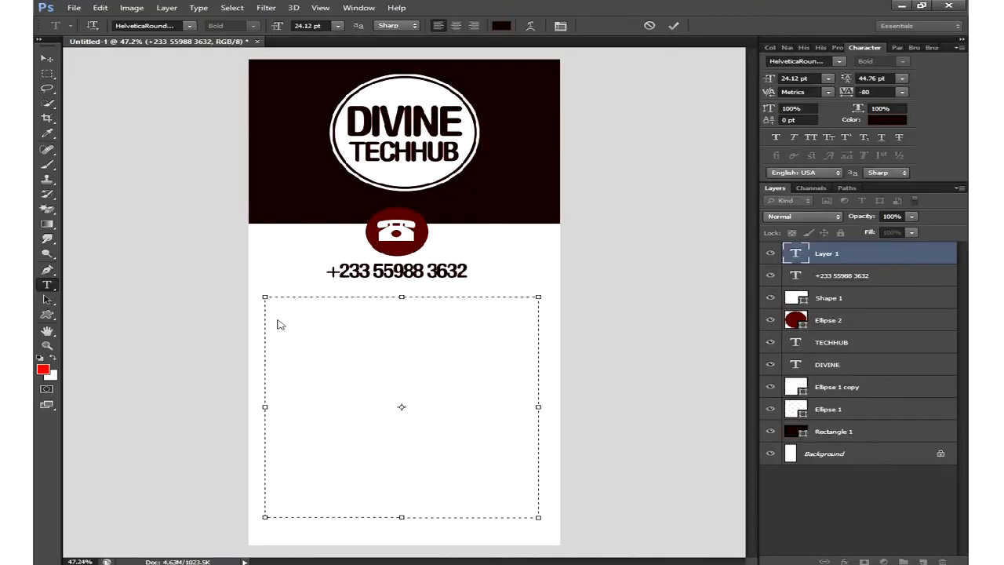
- Paste the copied Word paragraphs into the paragraph box and select all of it
right_click(280, 324)
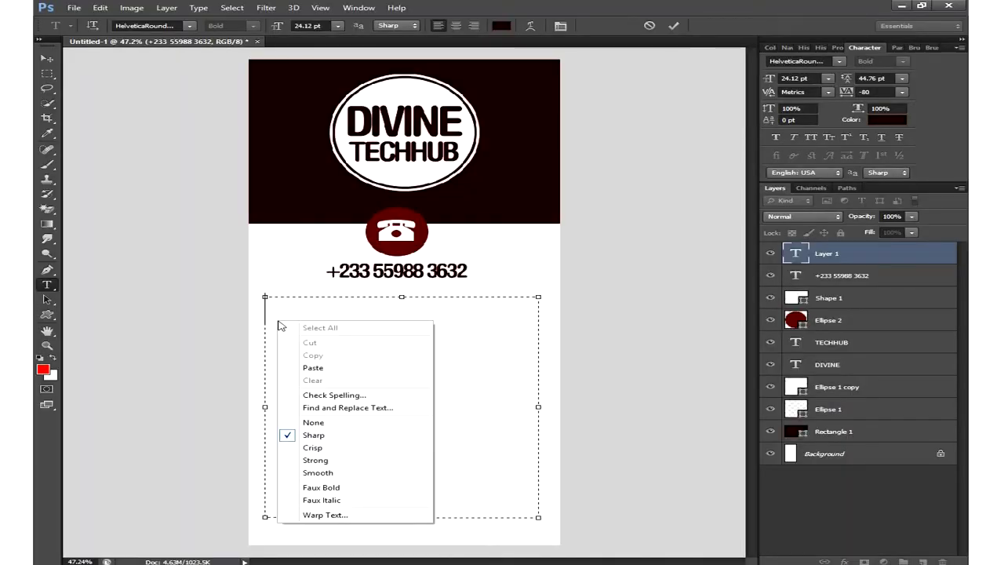
left_click(308, 370)
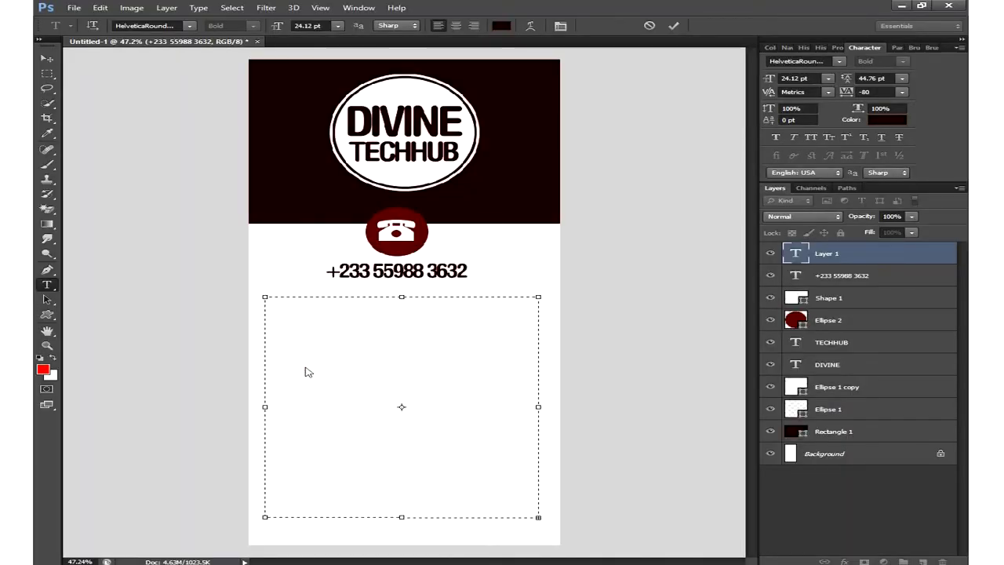
right_click(463, 506)
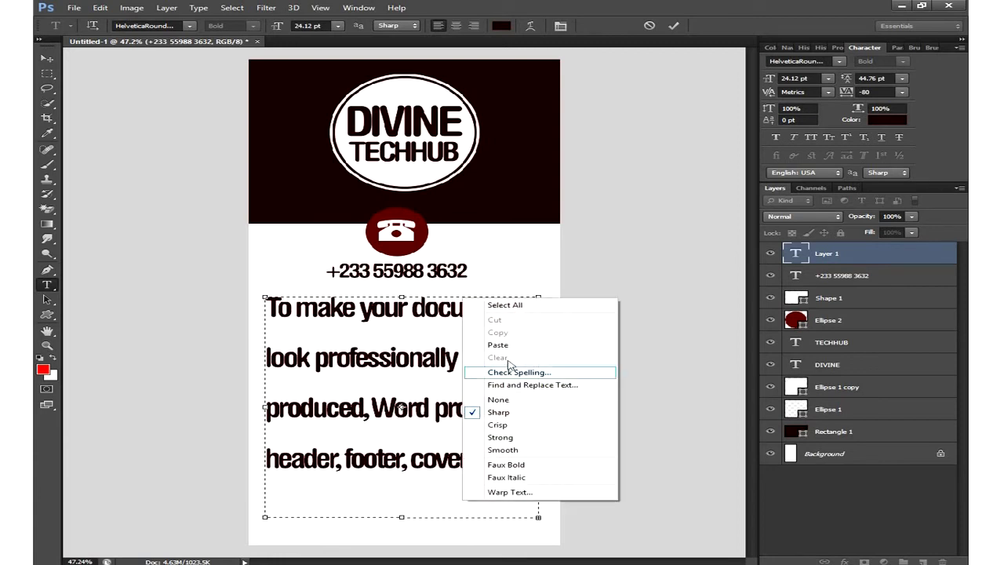
left_click(492, 308)
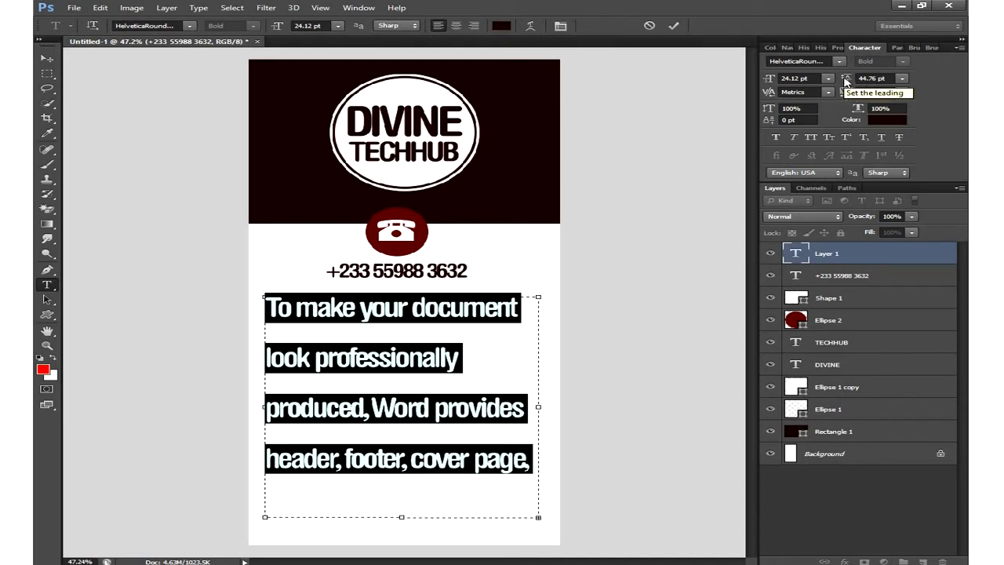
- Set the body text to 14.12 pt with 13 pt leading in the Character panel
left_click(903, 79)
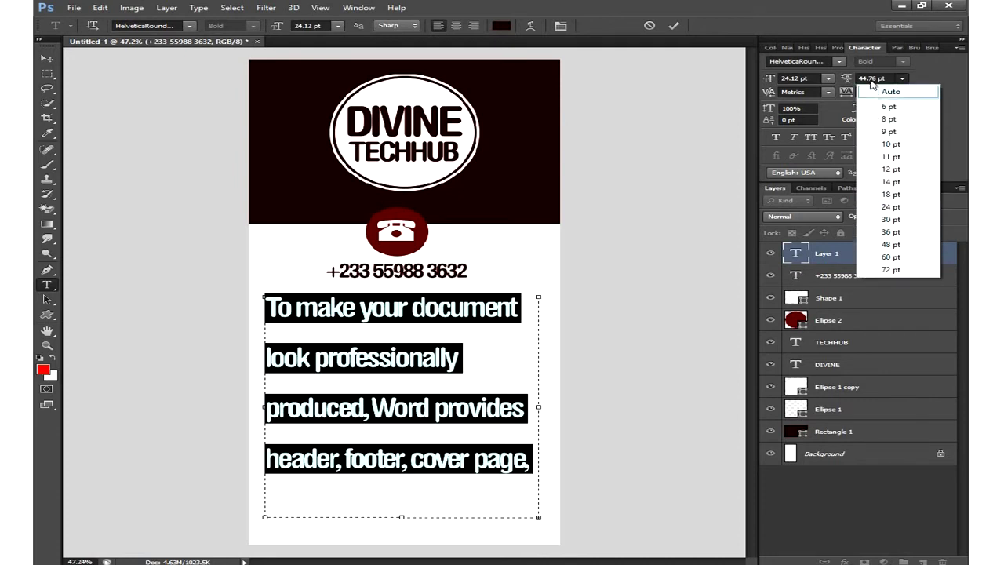
left_click(891, 182)
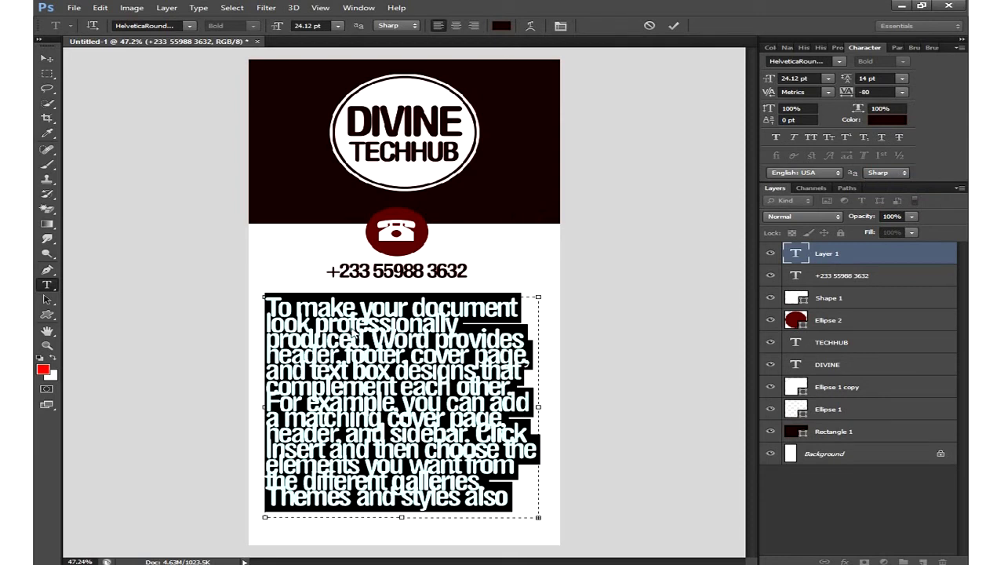
left_click_drag(845, 81, 852, 82)
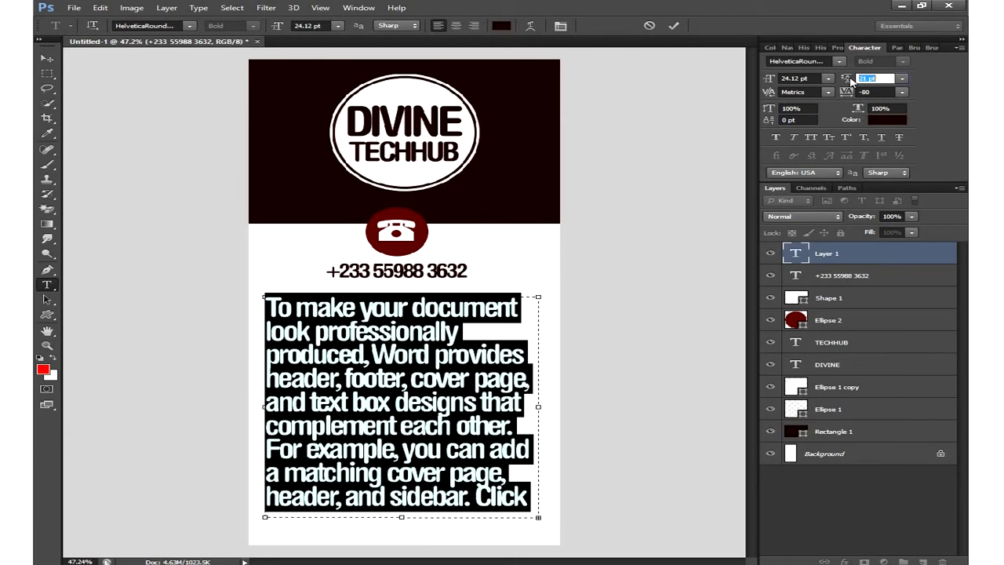
left_click_drag(773, 82, 766, 80)
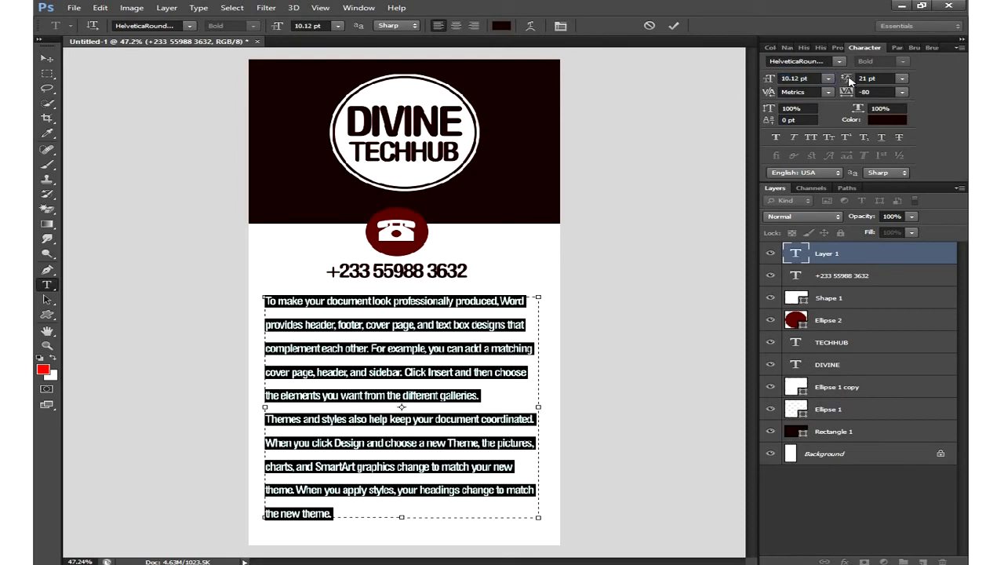
left_click_drag(850, 82, 846, 81)
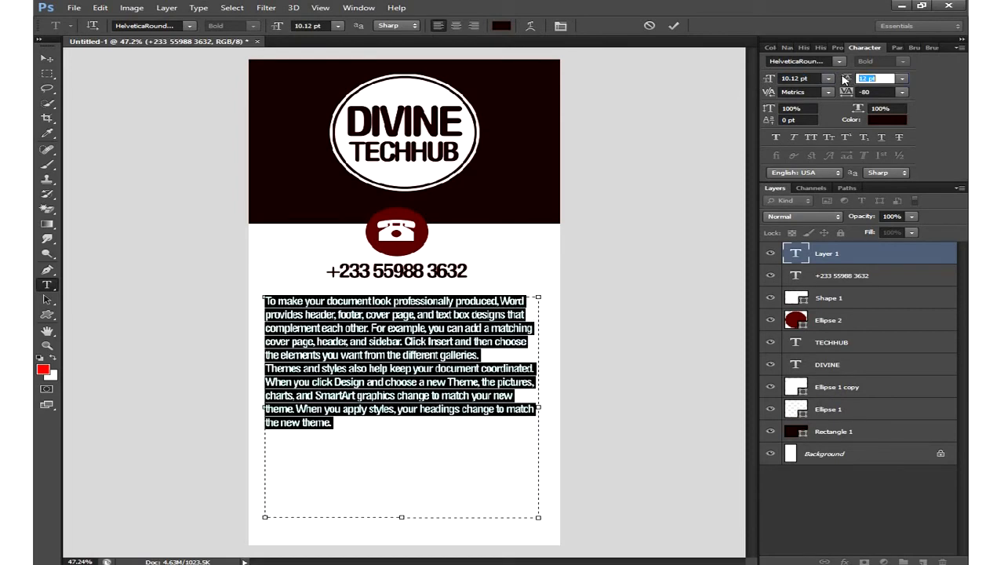
left_click_drag(774, 79, 794, 79)
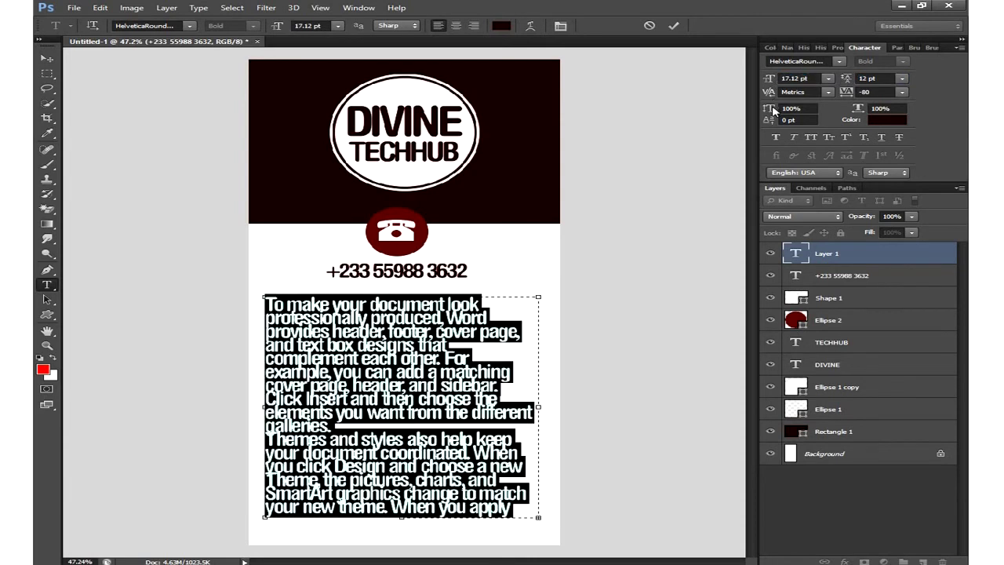
left_click_drag(848, 80, 853, 79)
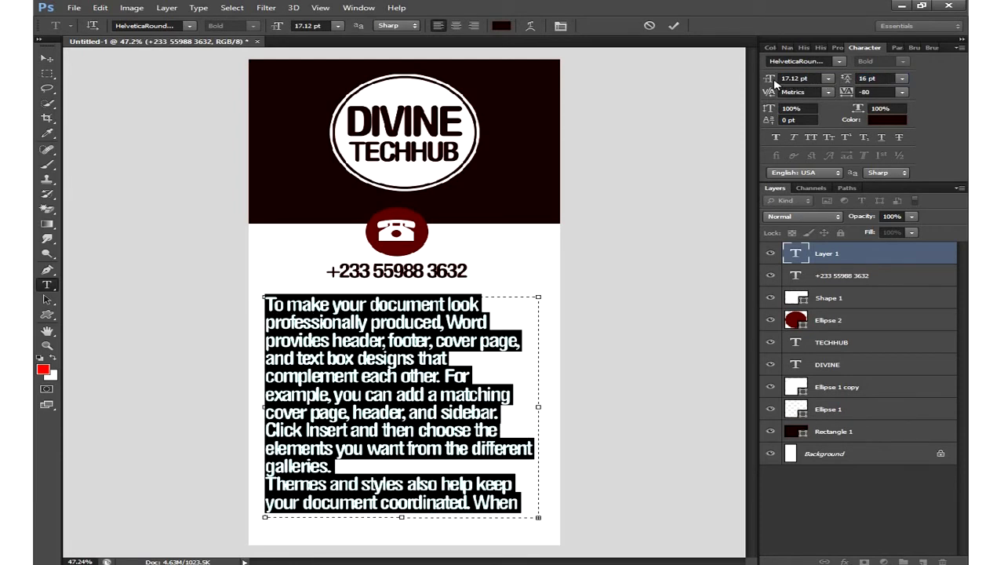
left_click_drag(771, 80, 768, 81)
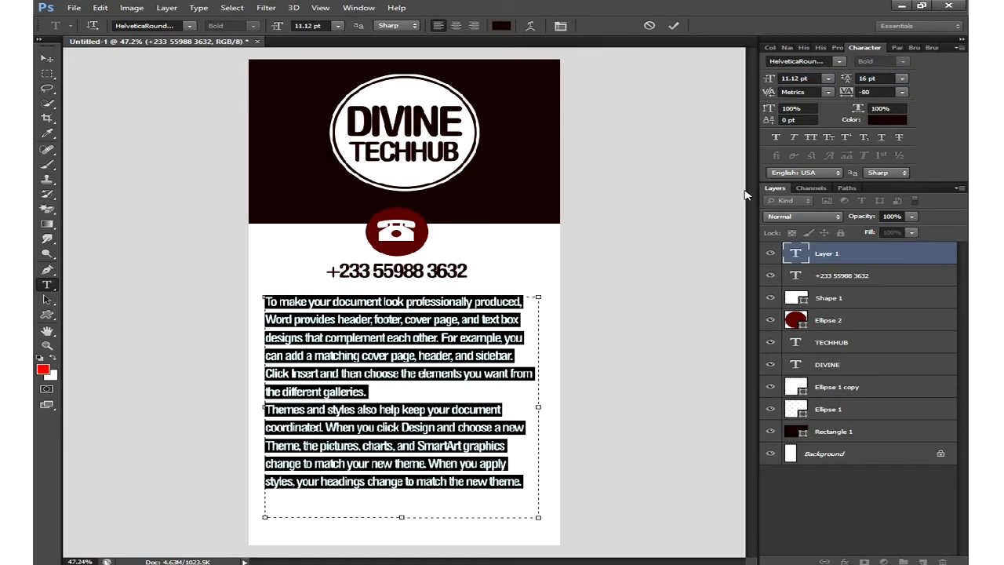
left_click_drag(848, 80, 751, 168)
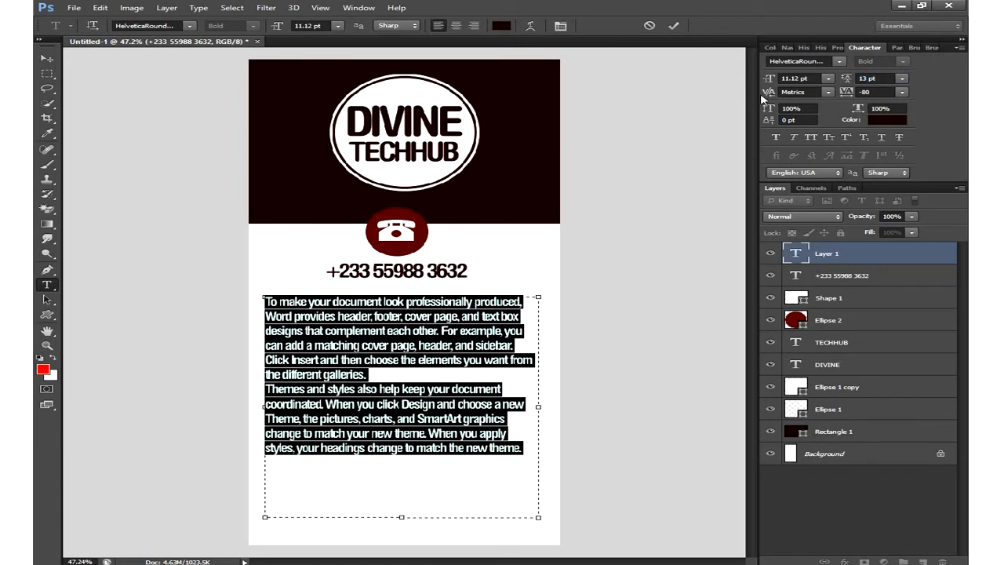
left_click_drag(776, 82, 773, 88)
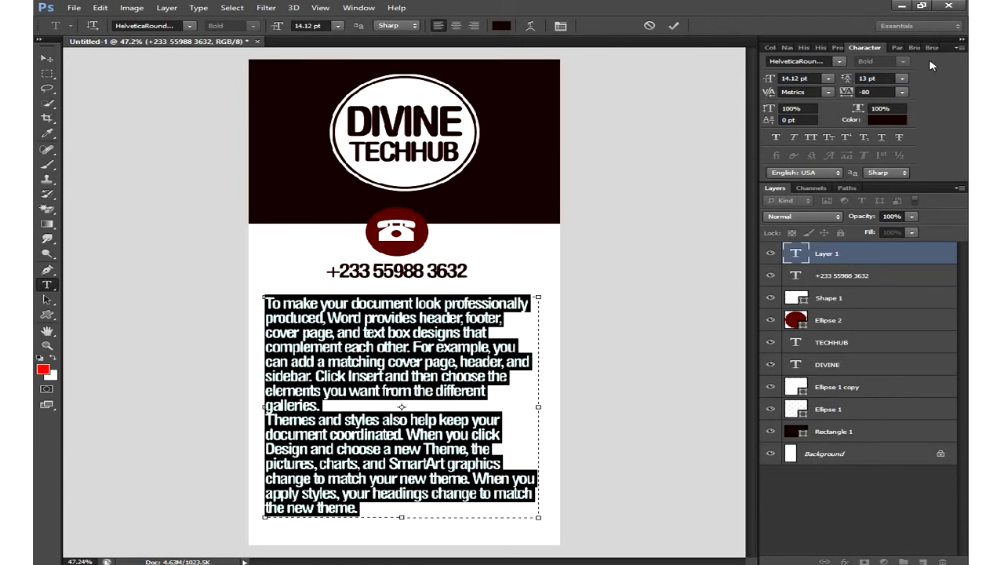
left_click(899, 48)
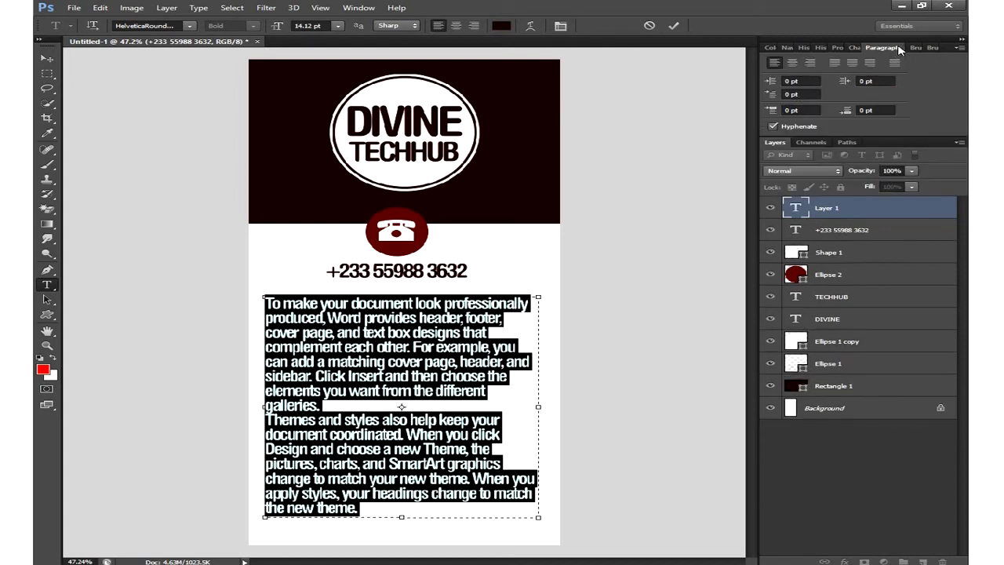
- Justify the body text with last line left and colour it black (#000000)
left_click(835, 64)
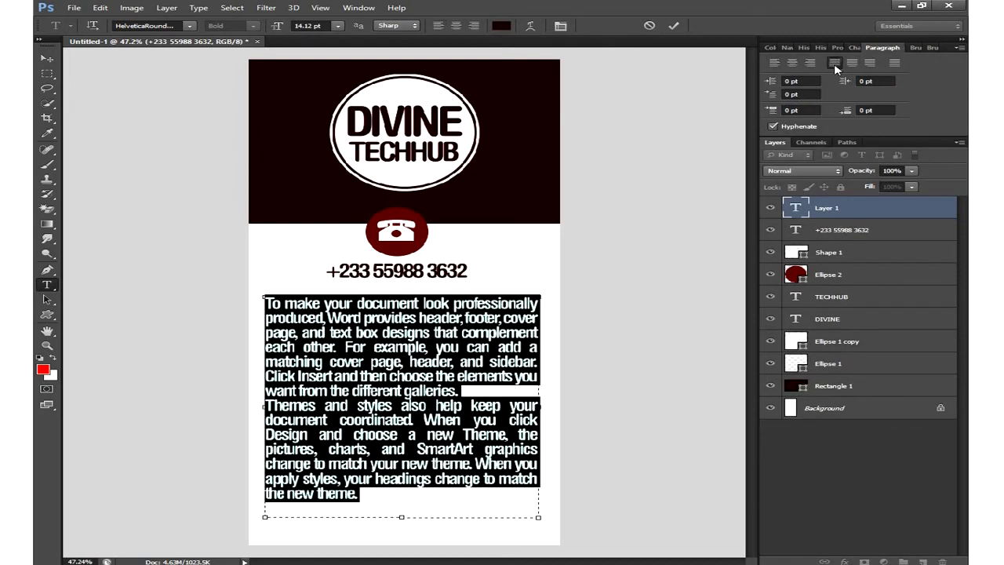
left_click(673, 28)
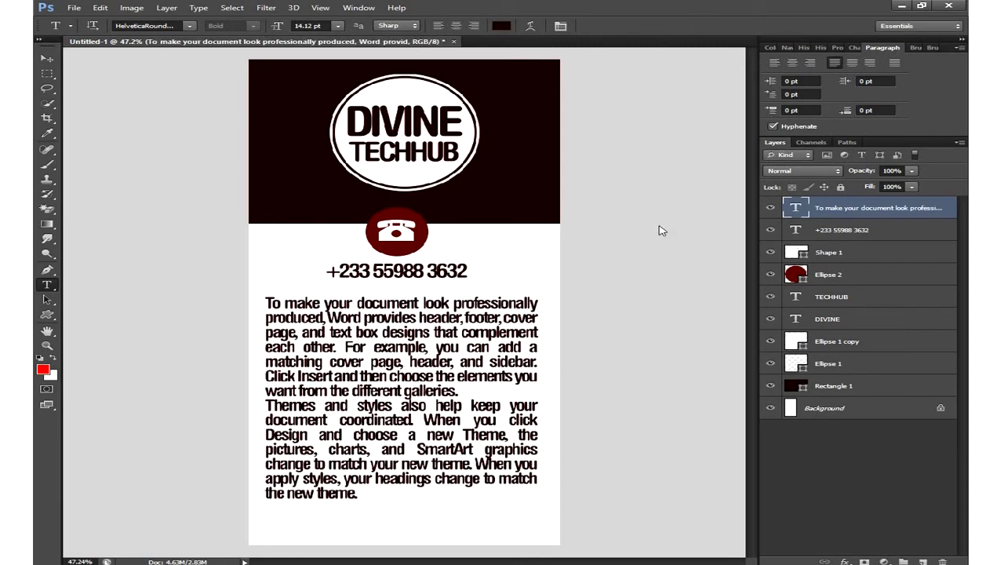
double_click(792, 212)
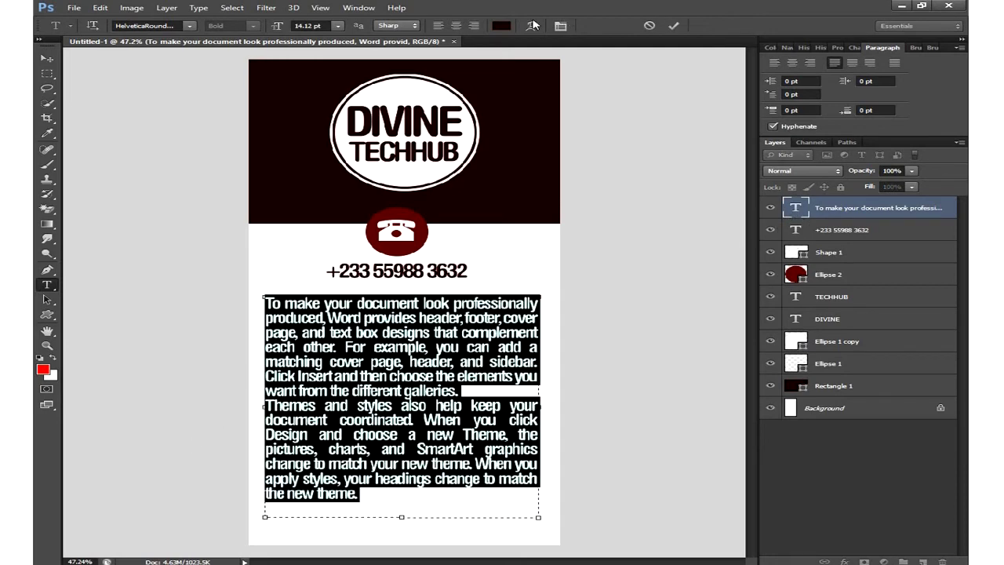
left_click(503, 26)
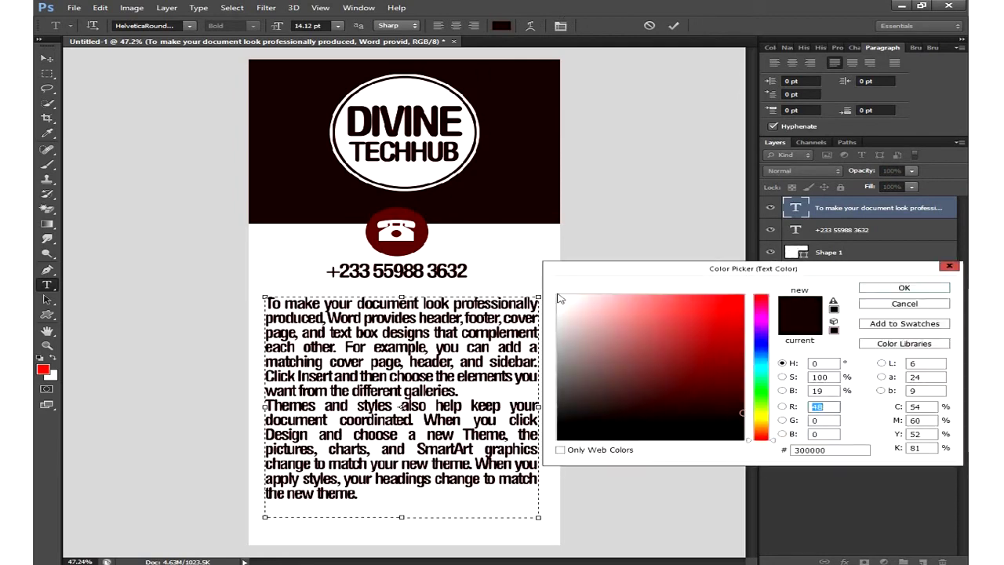
type("0")
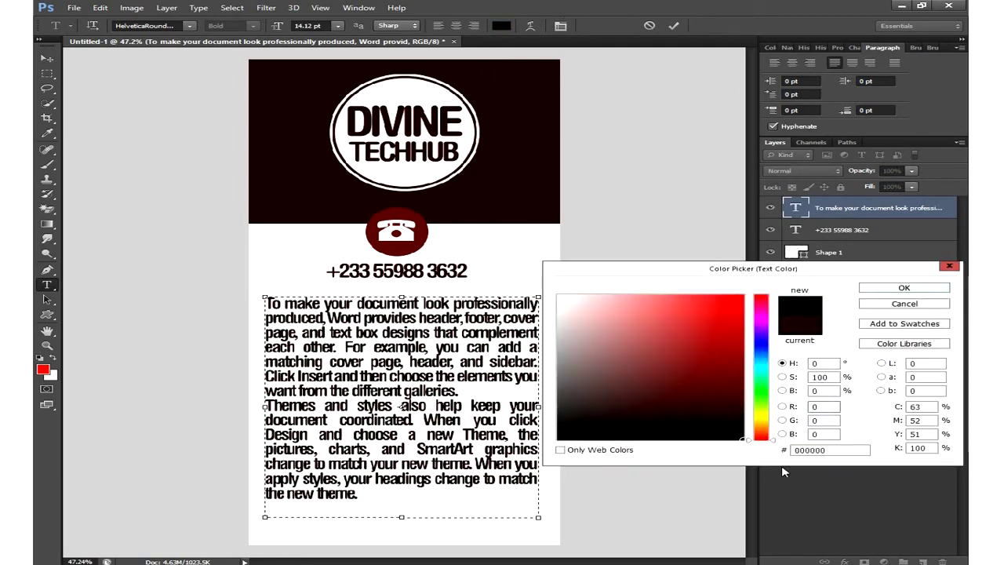
left_click(889, 291)
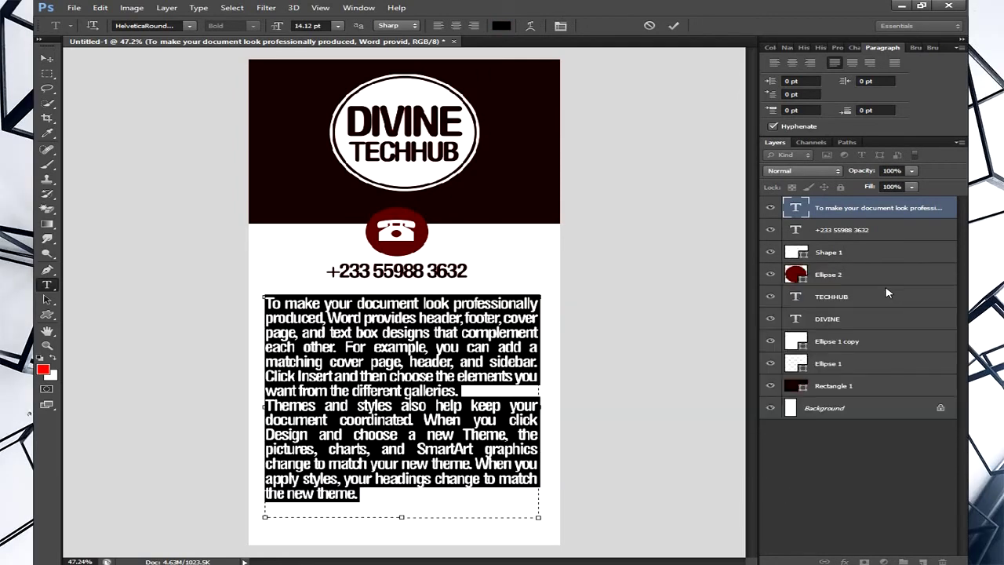
left_click(673, 26)
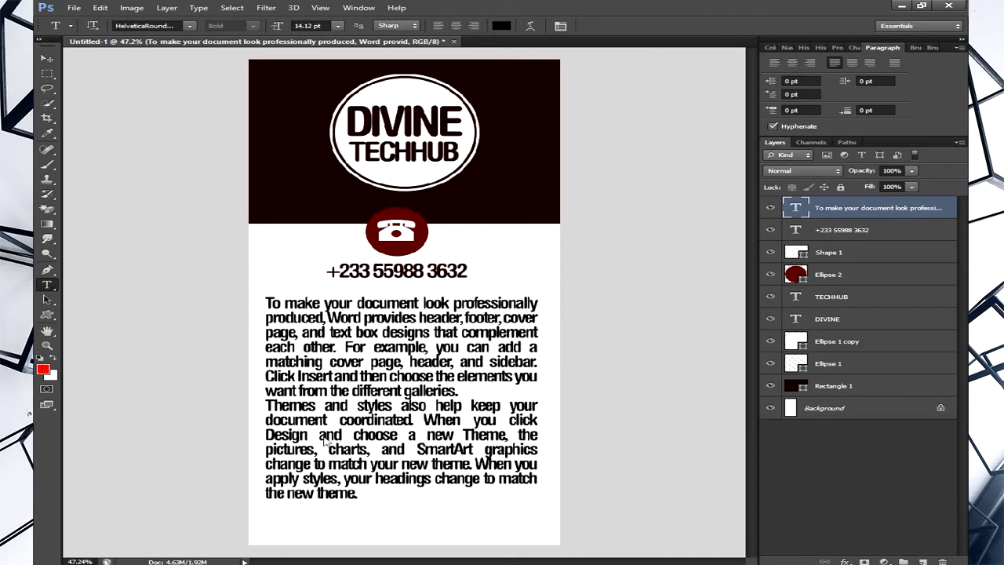
left_click(359, 497)
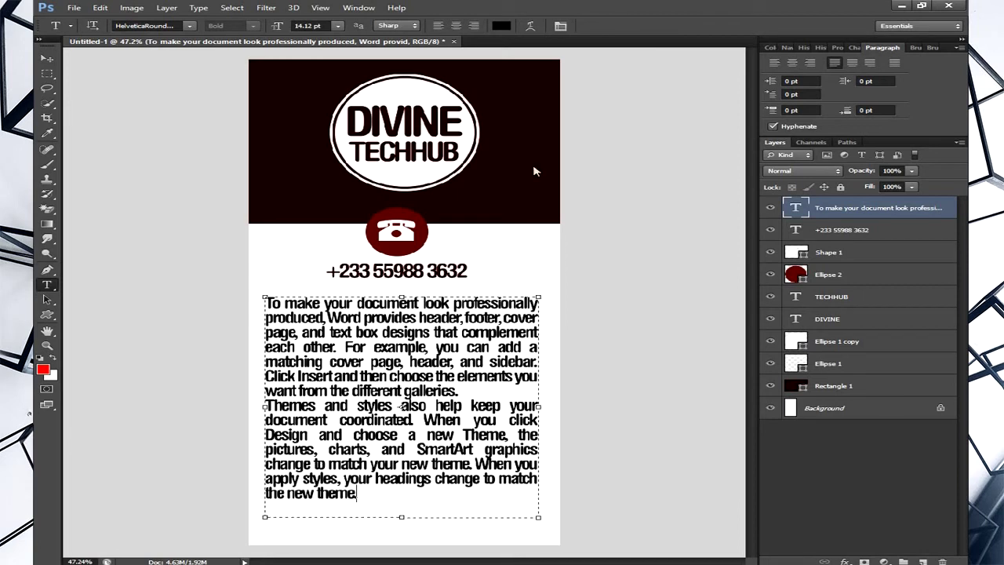
- Scale the body text block to about 87% (W 86.68%, H 86.64%), nudge it up, and commit
left_click(673, 26)
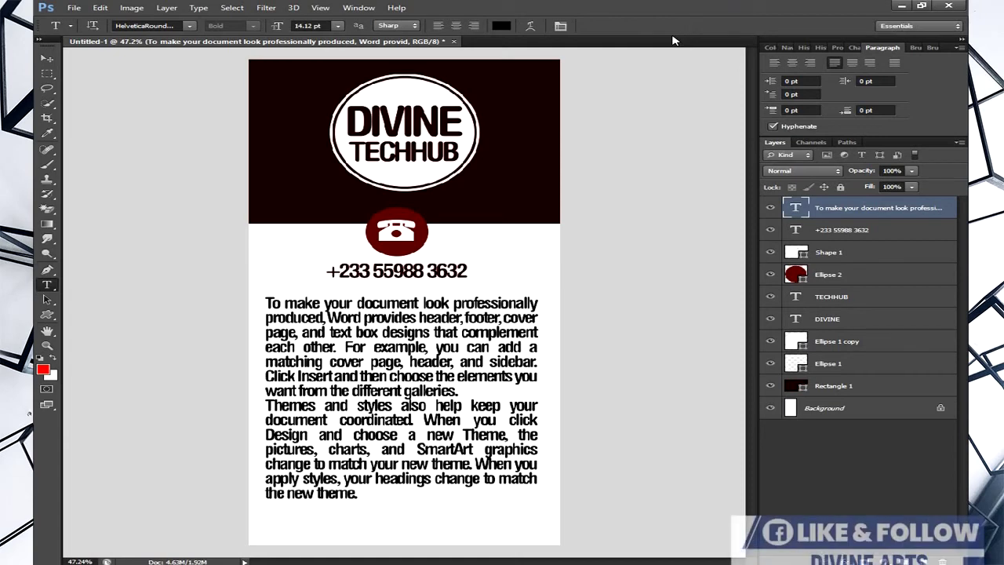
key("ctrl+t")
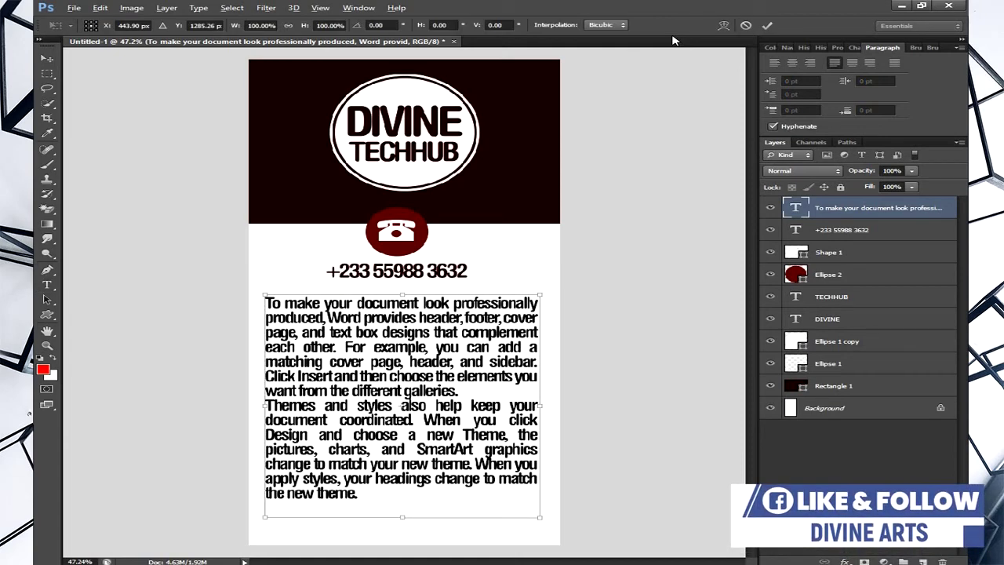
left_click_drag(538, 522, 521, 505)
left_click_drag(450, 427, 452, 410)
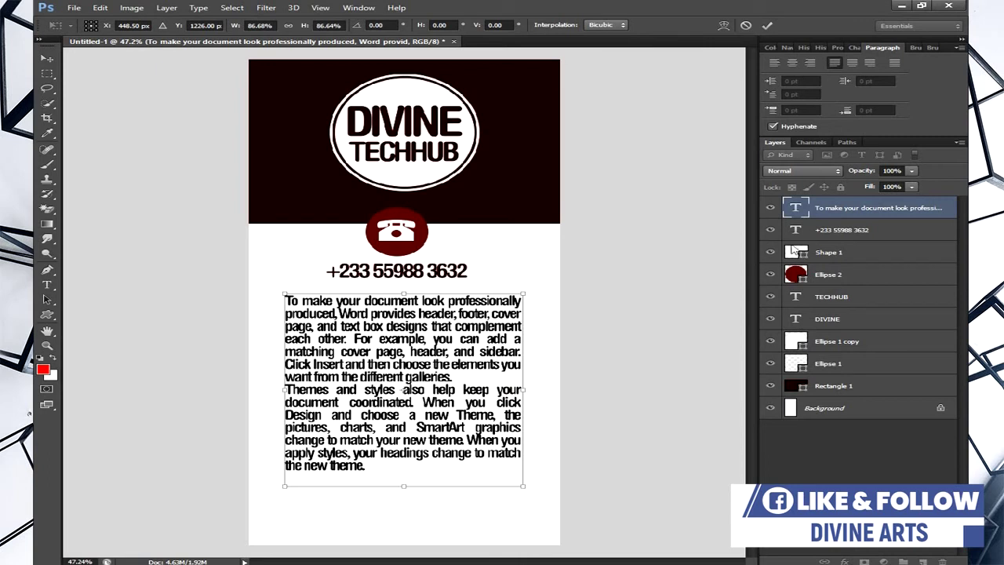
left_click(767, 26)
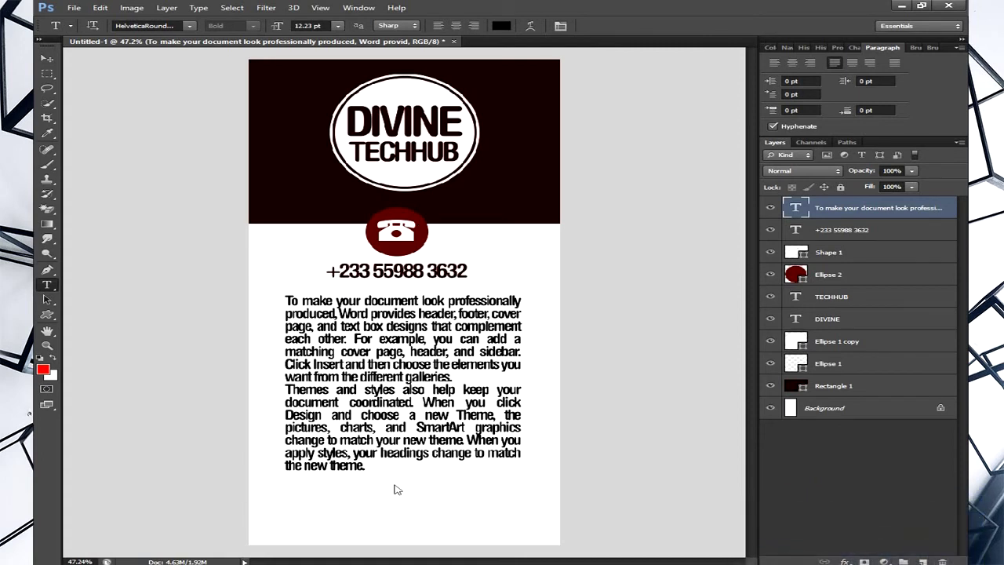
- Choose the Custom Shape Tool with the Envelope 1 shape from the Shape picker
left_click(47, 316)
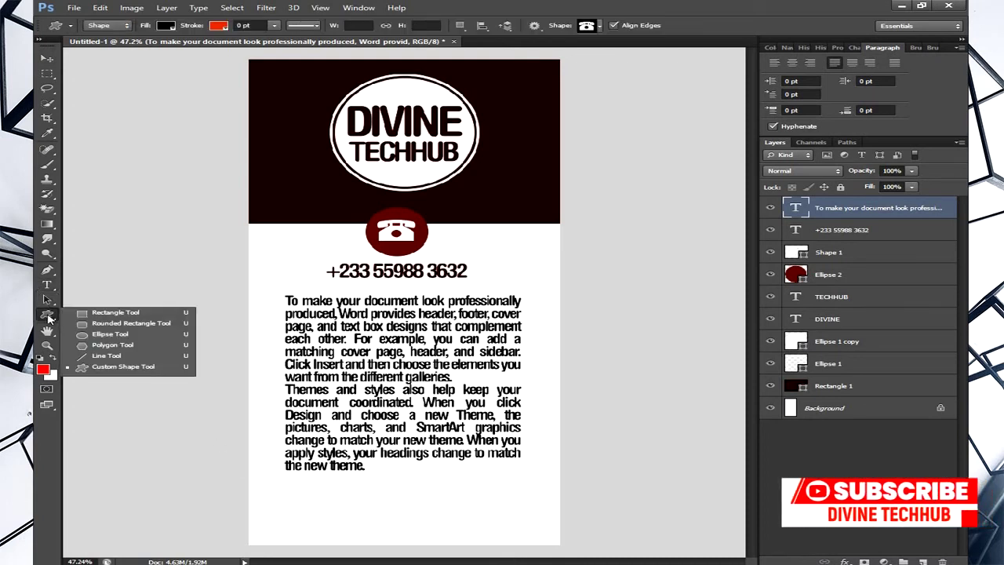
left_click(115, 368)
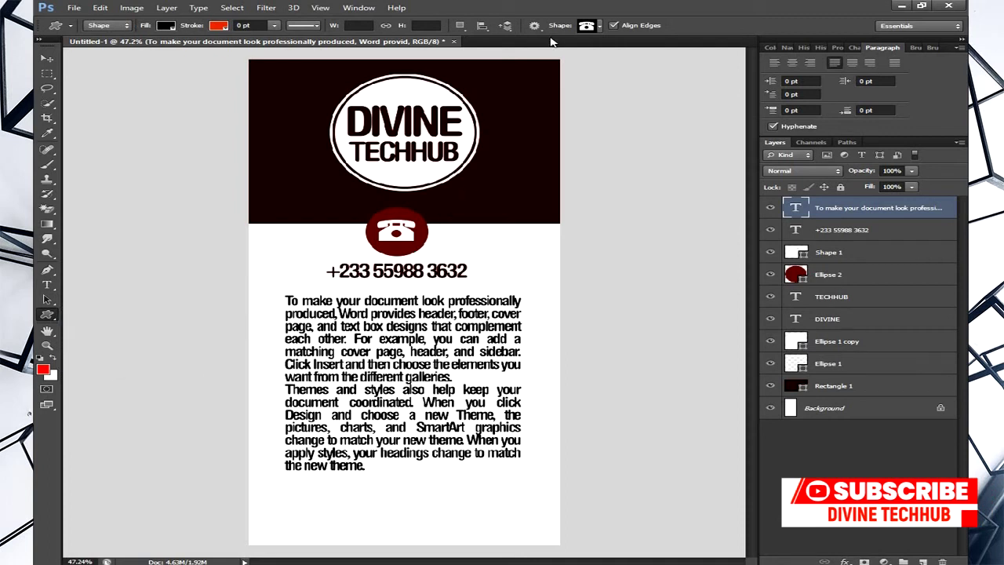
left_click(600, 26)
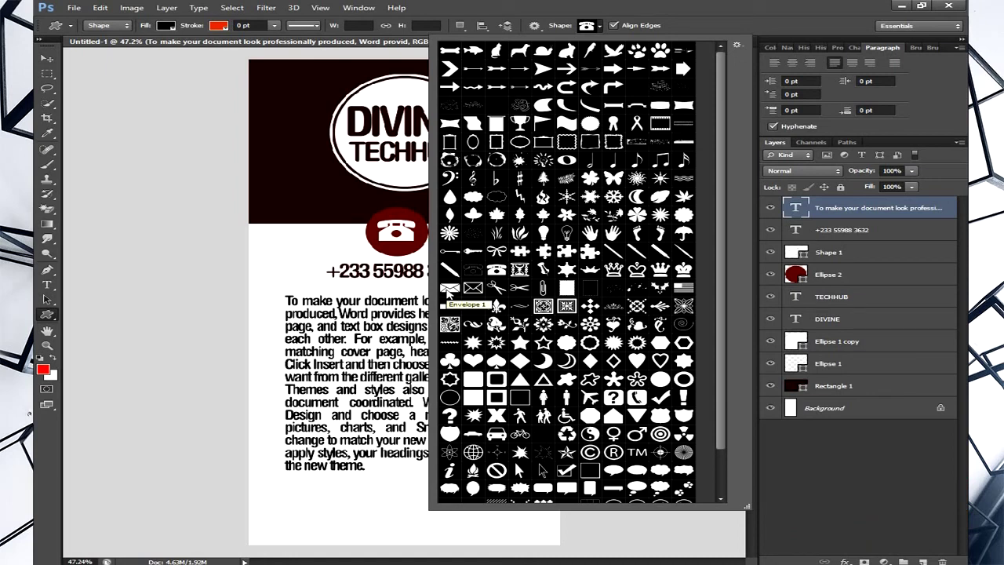
double_click(448, 290)
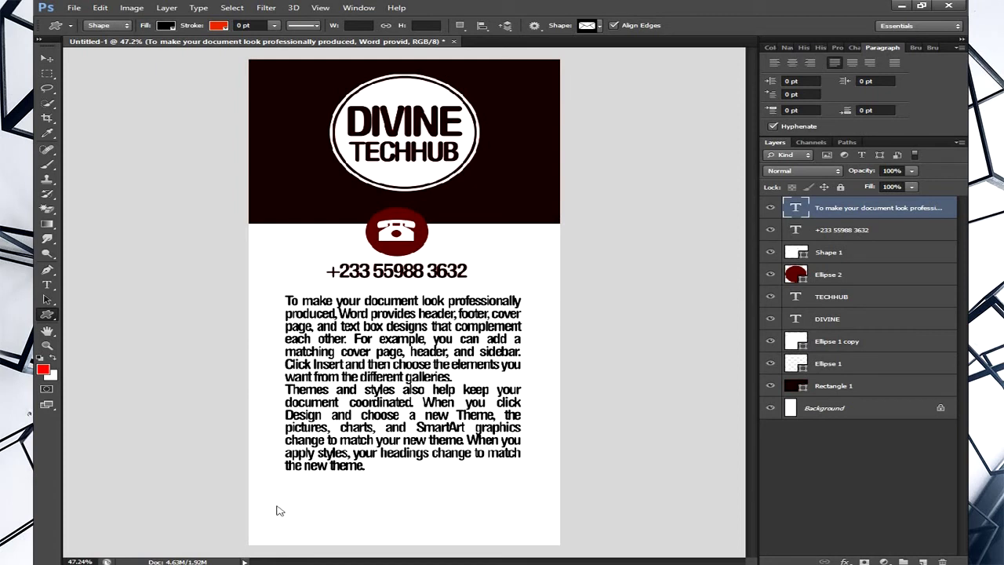
- Draw an envelope below the body text, colour it dark red 670000, and add a text box beside it
left_click_drag(275, 510, 299, 528)
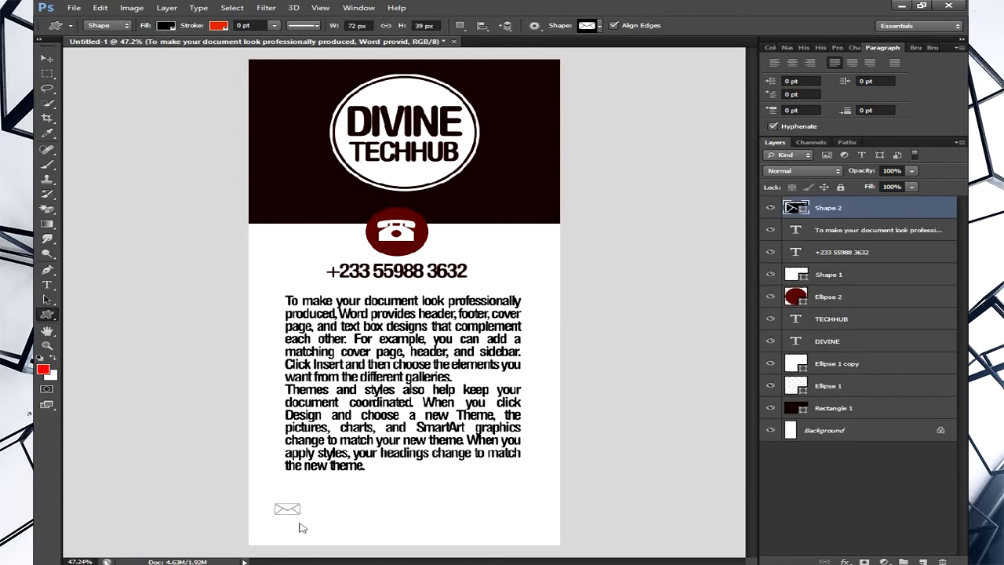
left_click(44, 59)
left_click_drag(325, 520, 324, 513)
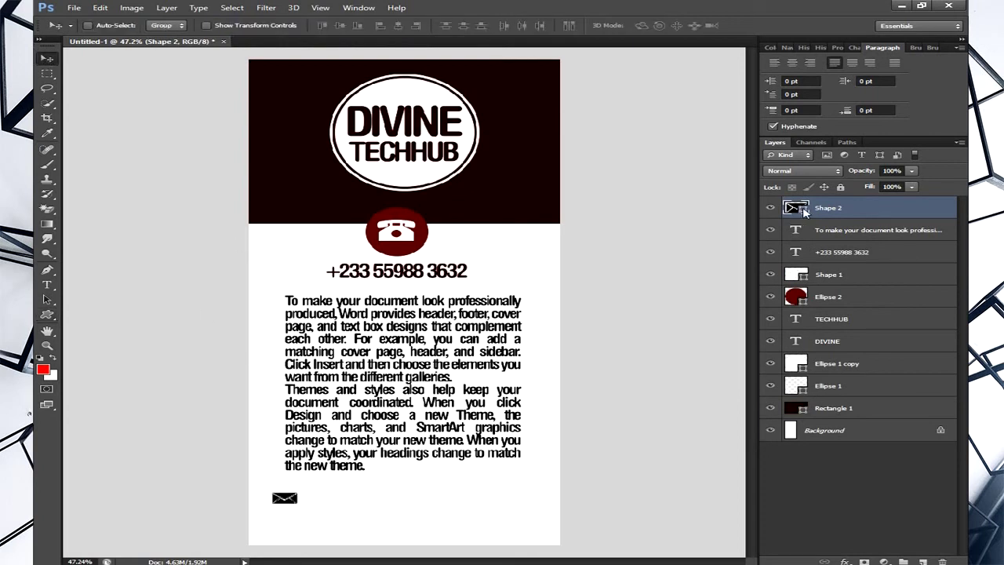
double_click(802, 210)
left_click(406, 223)
left_click(910, 288)
left_click(47, 284)
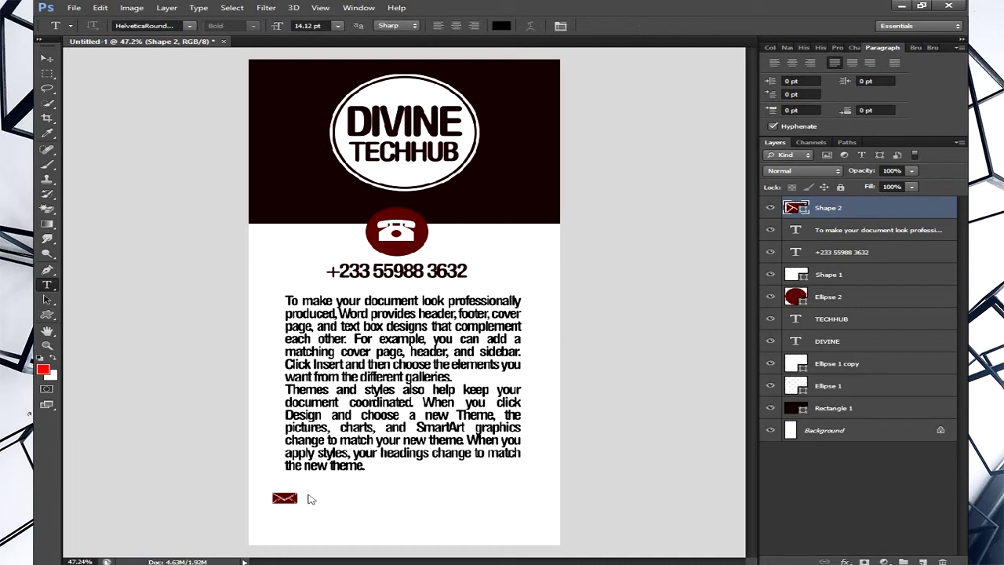
left_click_drag(301, 492, 522, 514)
- Line the text box up beside the envelope and type the contact's e-mail address
key("Escape")
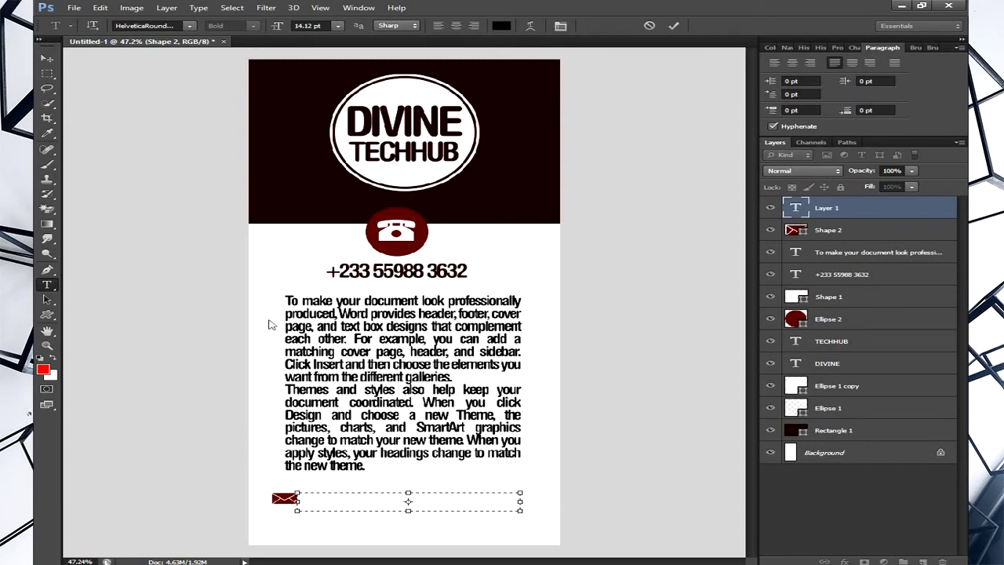
left_click_drag(384, 531, 390, 529)
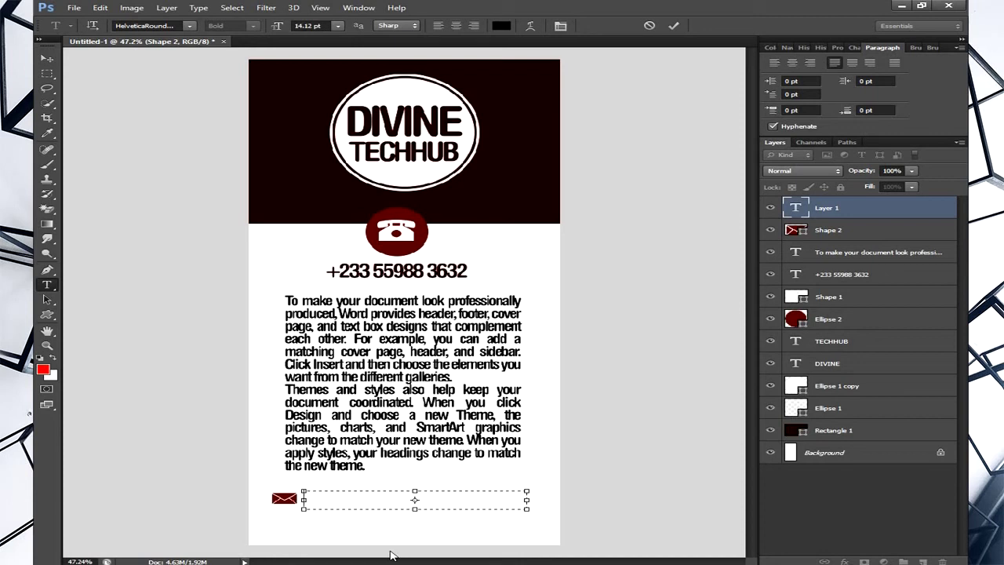
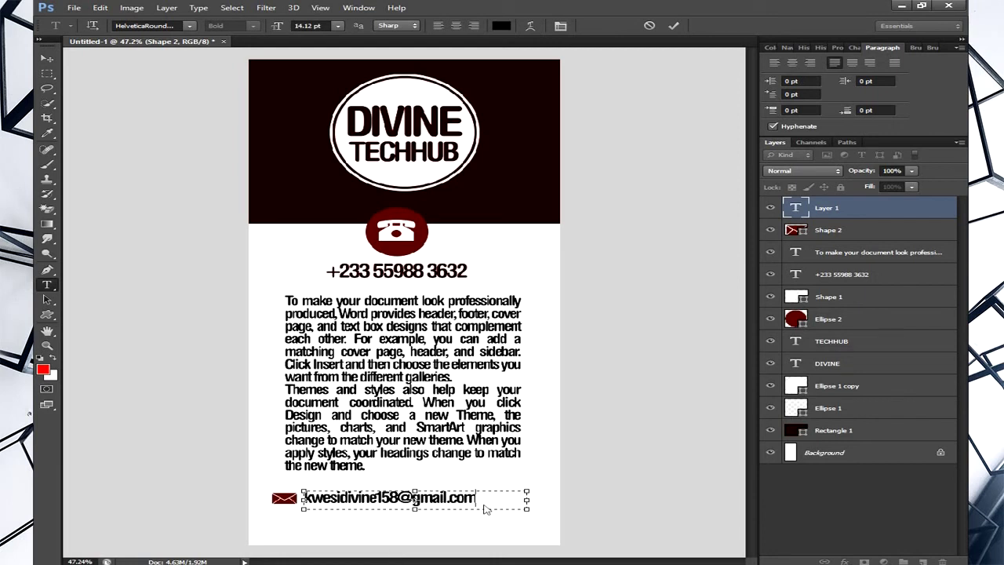
- Set the e-mail text in Helvetica_Light-Normal and commit it
left_click_drag(489, 511, 366, 502)
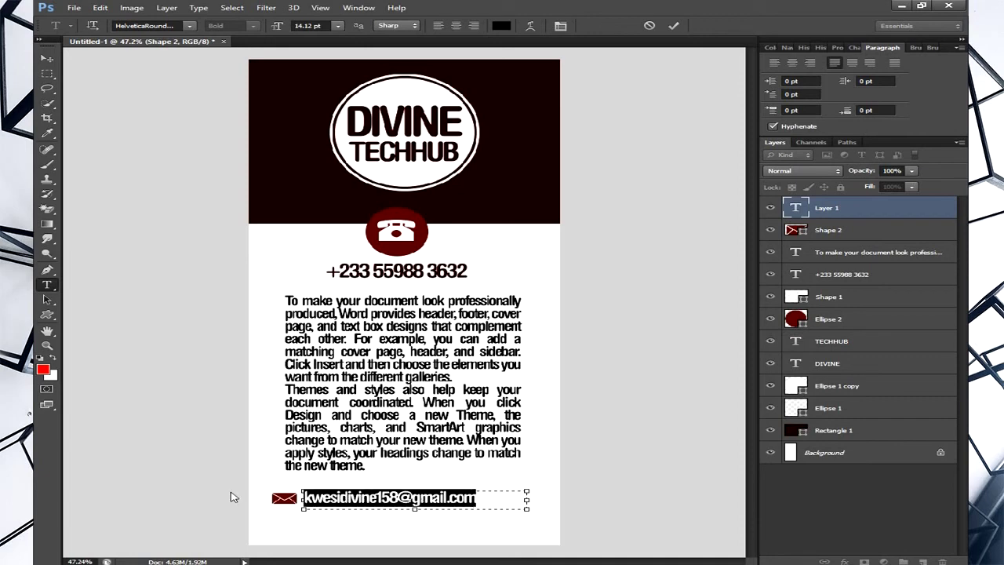
left_click(188, 29)
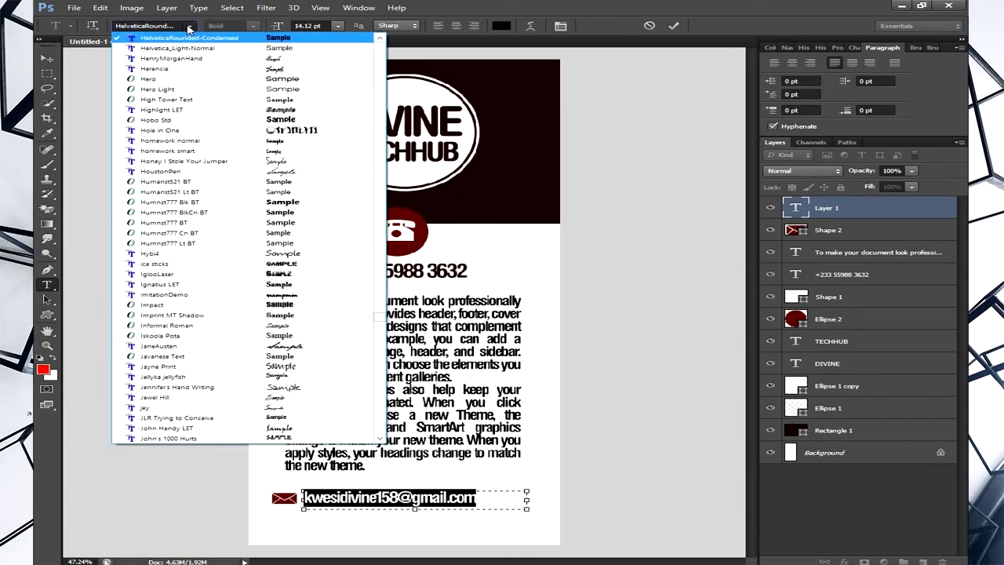
left_click(194, 53)
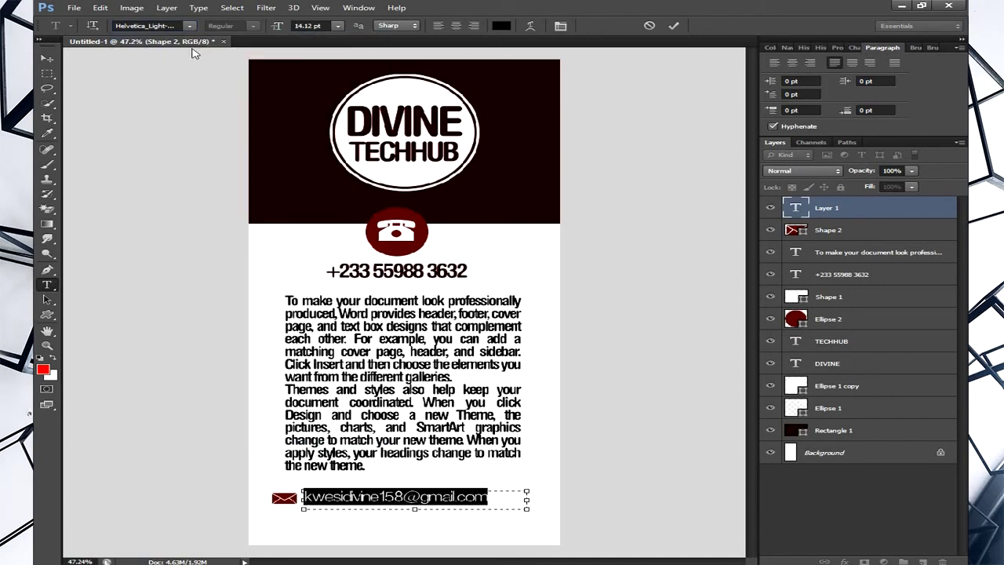
left_click(673, 25)
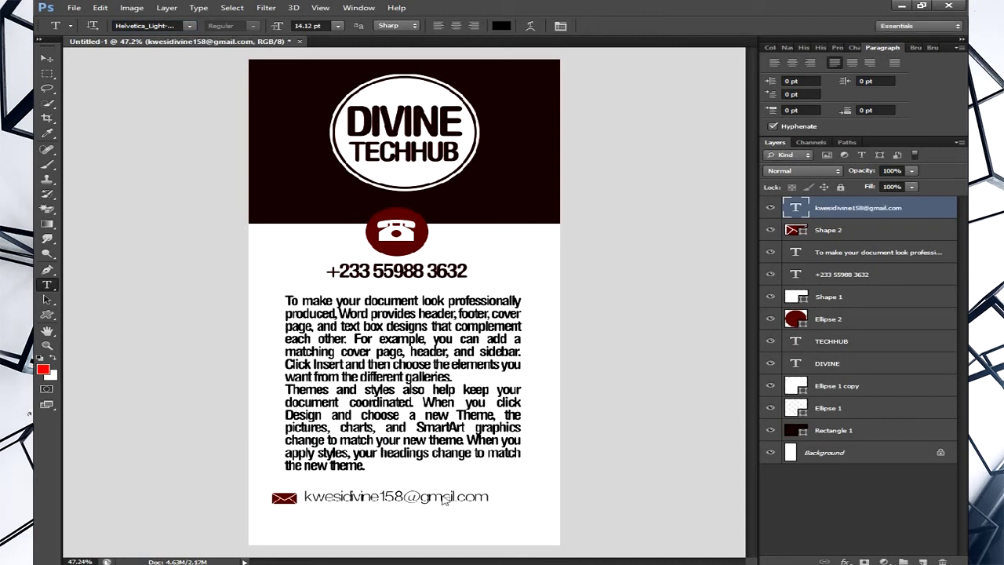
- Change the e-mail line's font to Akrobat SemiBold
left_click_drag(488, 502, 295, 499)
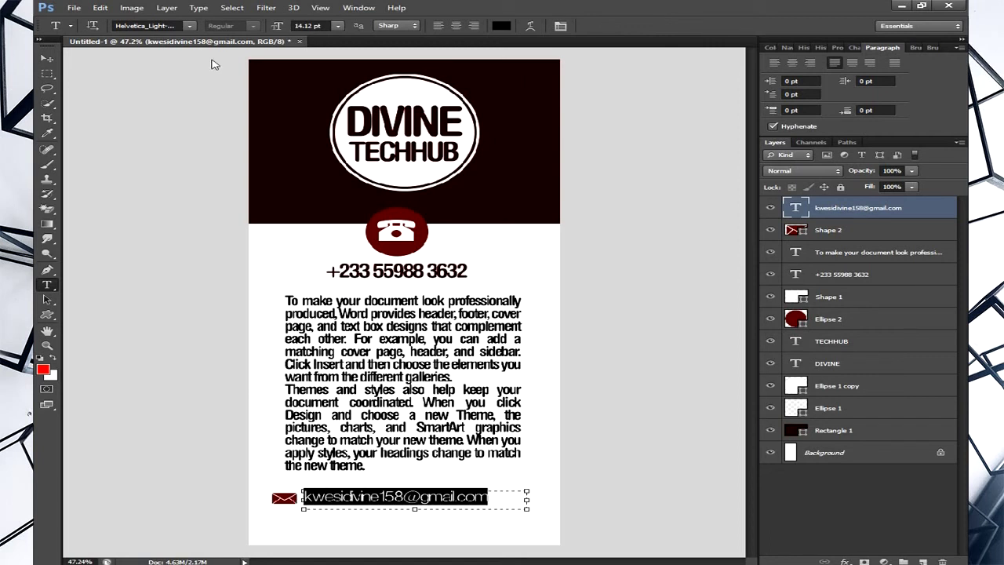
left_click(162, 27)
type("akmbera hyper")
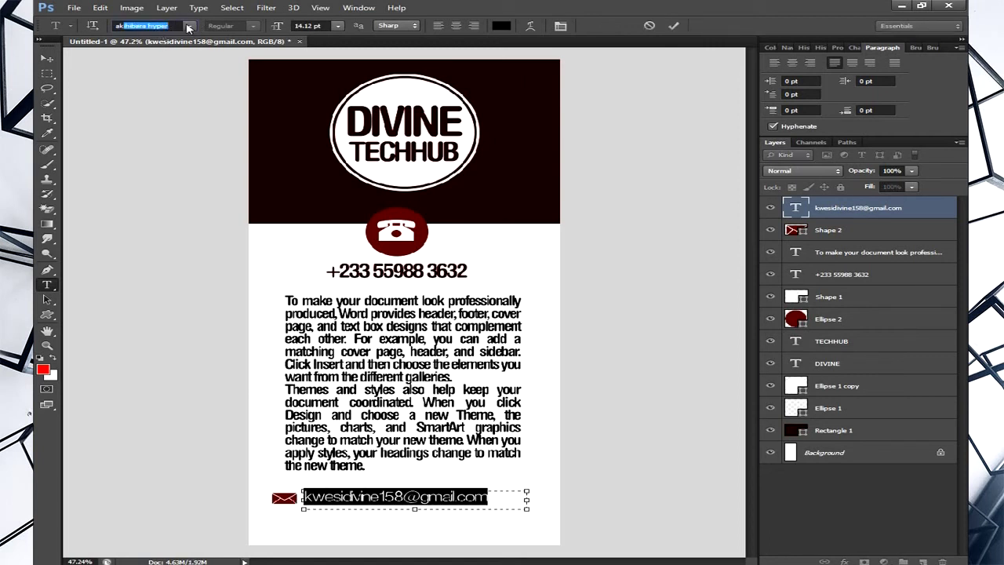
left_click(189, 27)
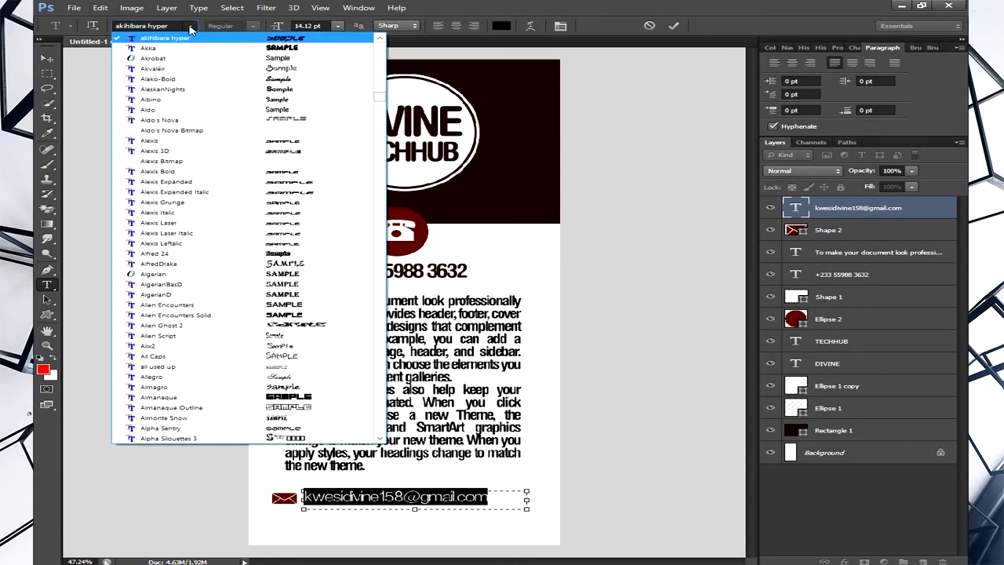
left_click(177, 59)
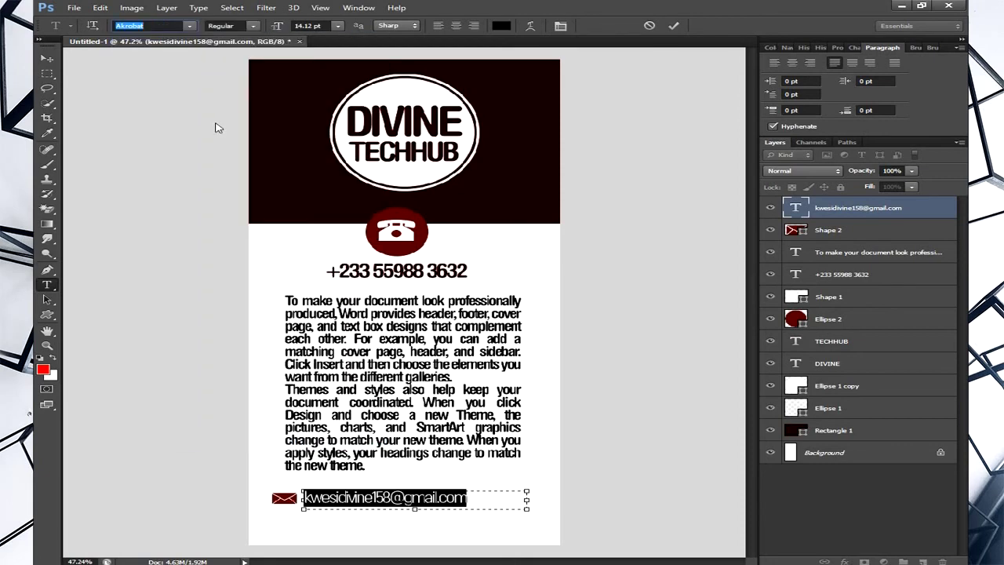
left_click(252, 26)
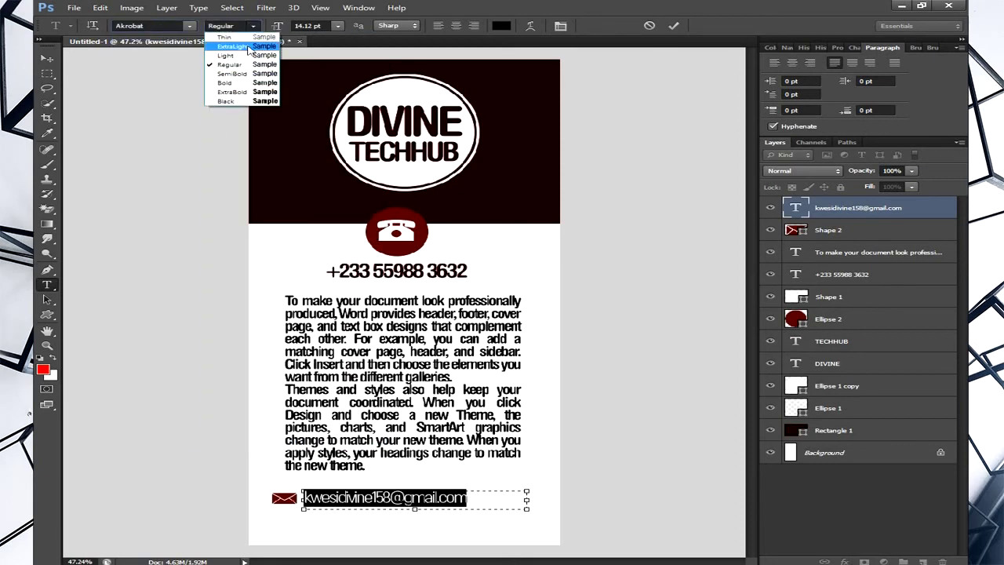
left_click(250, 75)
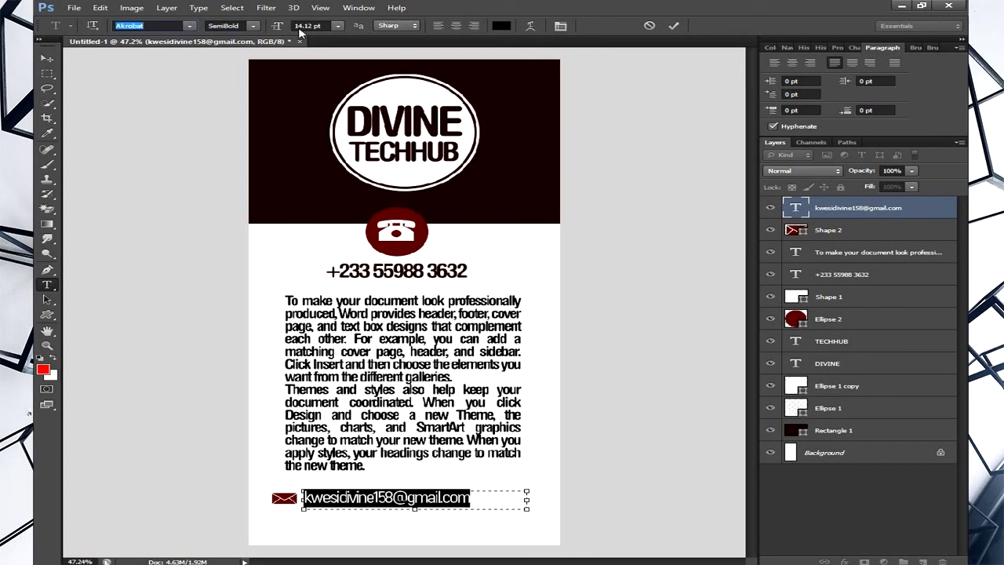
- Tighten the e-mail tracking to -20, commit the text, and return to the Move tool
left_click(854, 48)
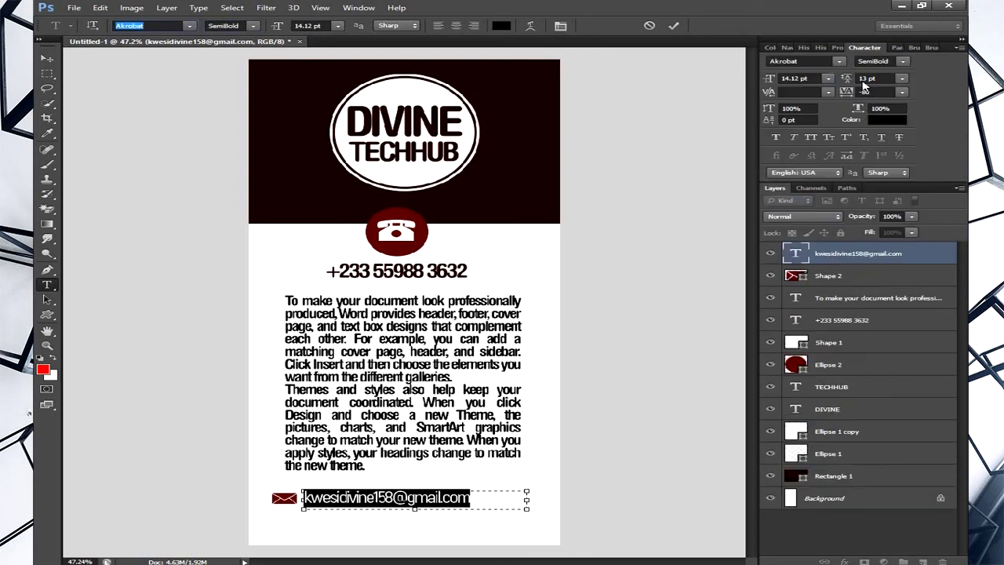
left_click_drag(859, 92, 864, 93)
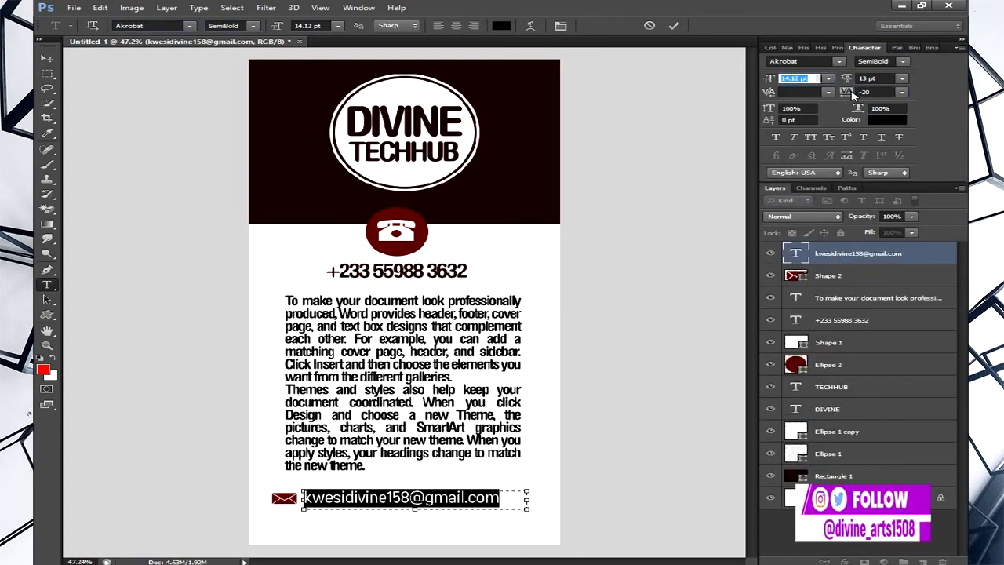
left_click(674, 26)
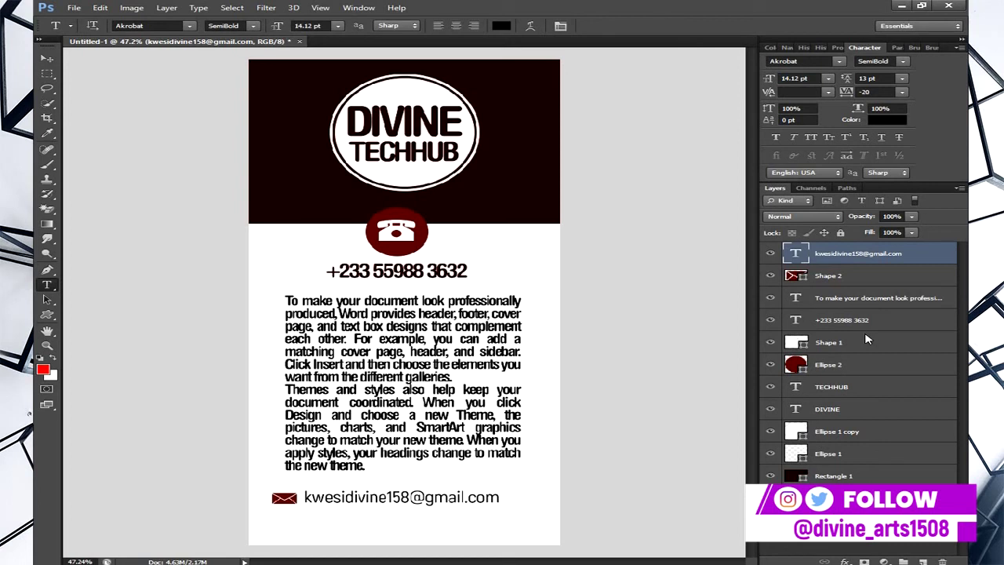
left_click(49, 62)
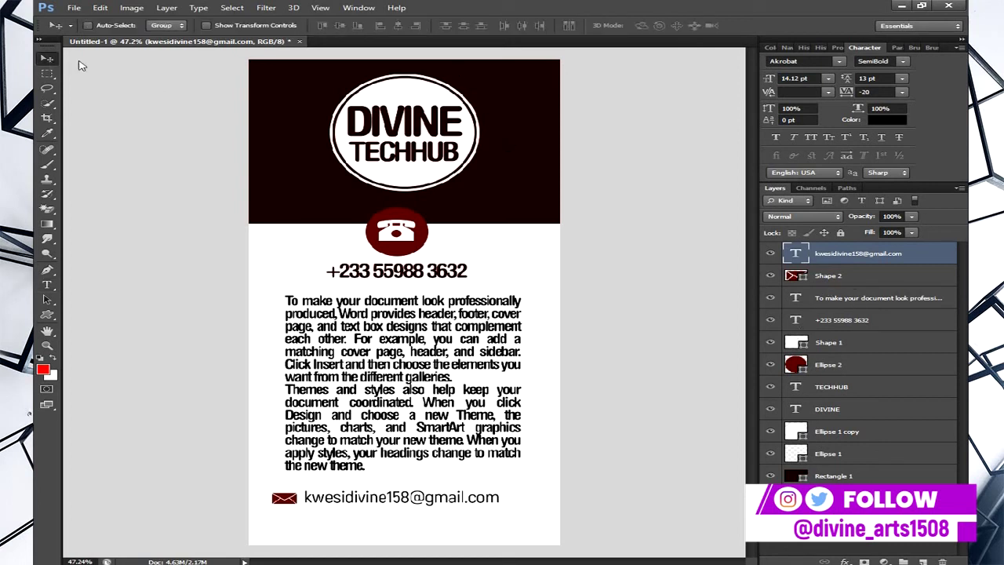
- Select the envelope layer (Shape 2), nudge it left, and scale it to about 68%
key("ctrl+a")
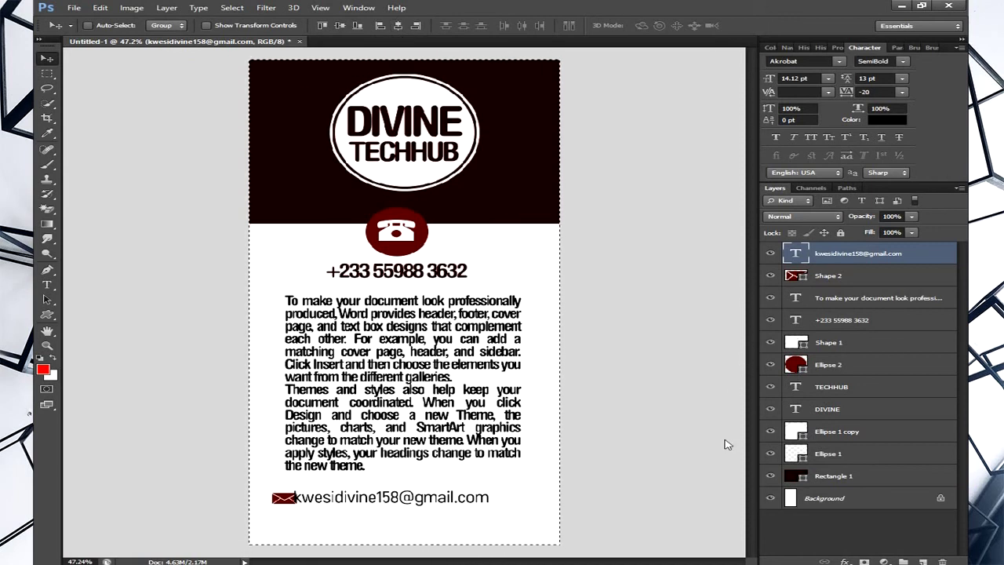
left_click(838, 283)
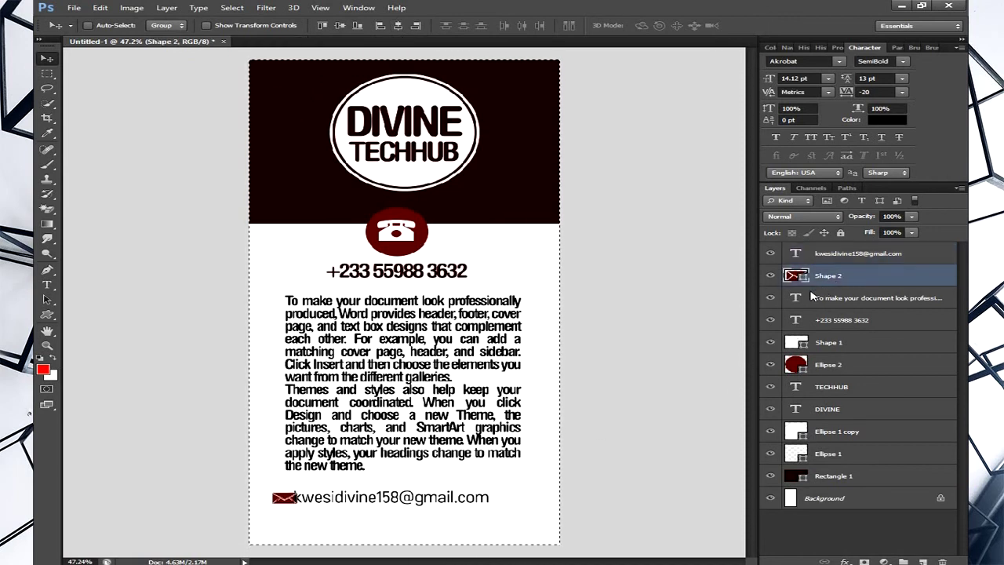
key("ctrl+d")
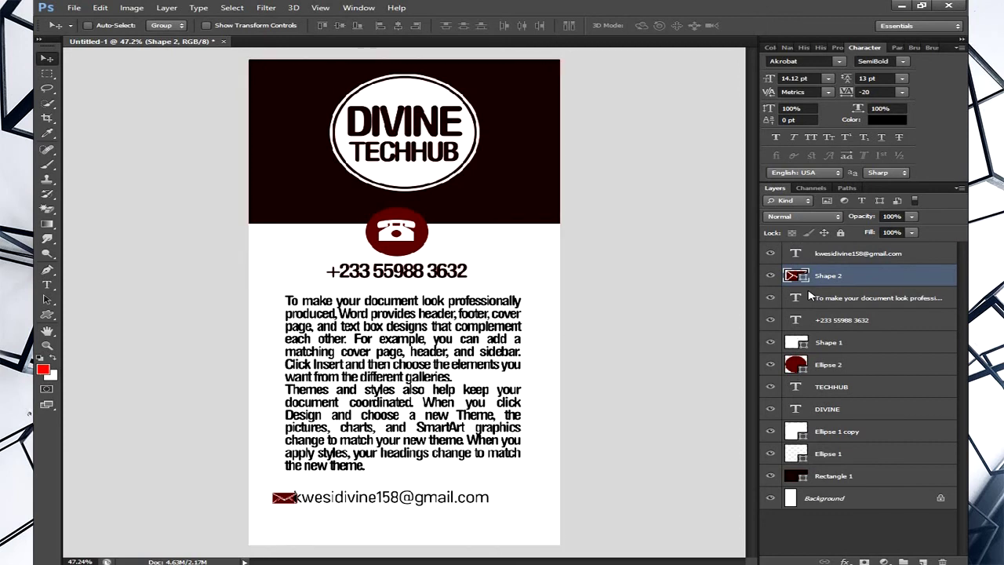
left_click_drag(355, 538, 348, 533)
key("ctrl+t")
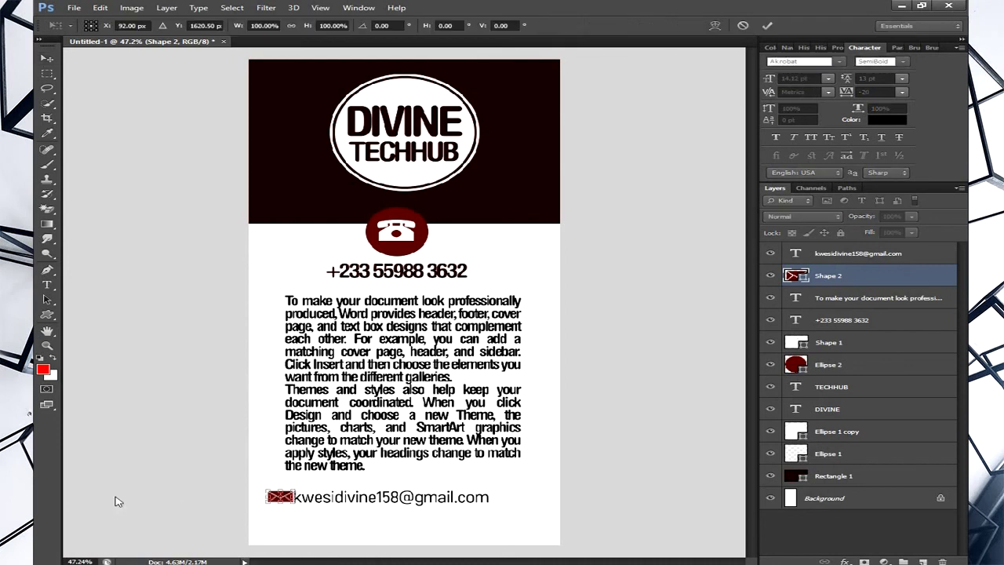
left_click_drag(296, 504, 289, 501)
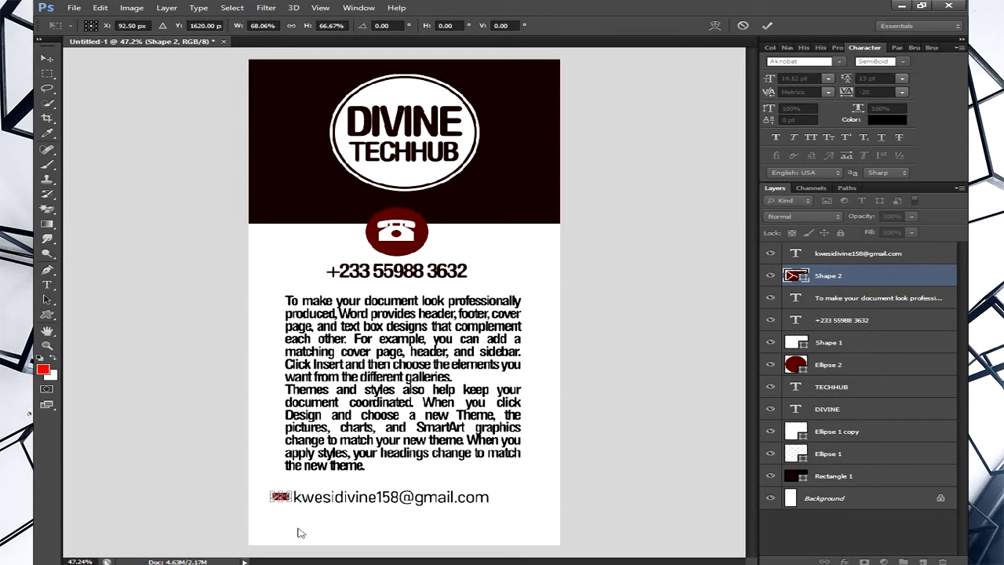
left_click(767, 25)
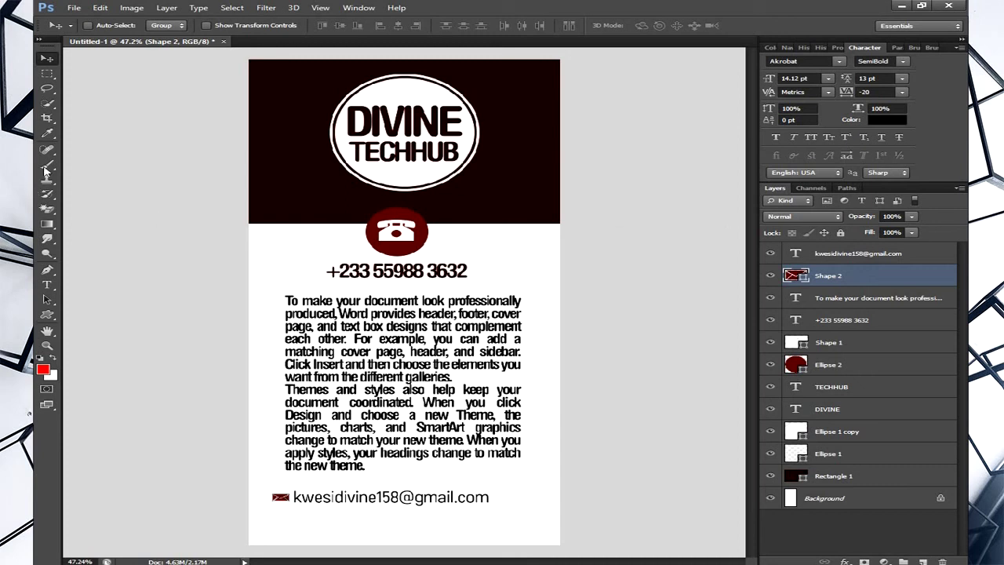
- Start Save As with the Desktop as location and JPEG as the format
left_click(75, 8)
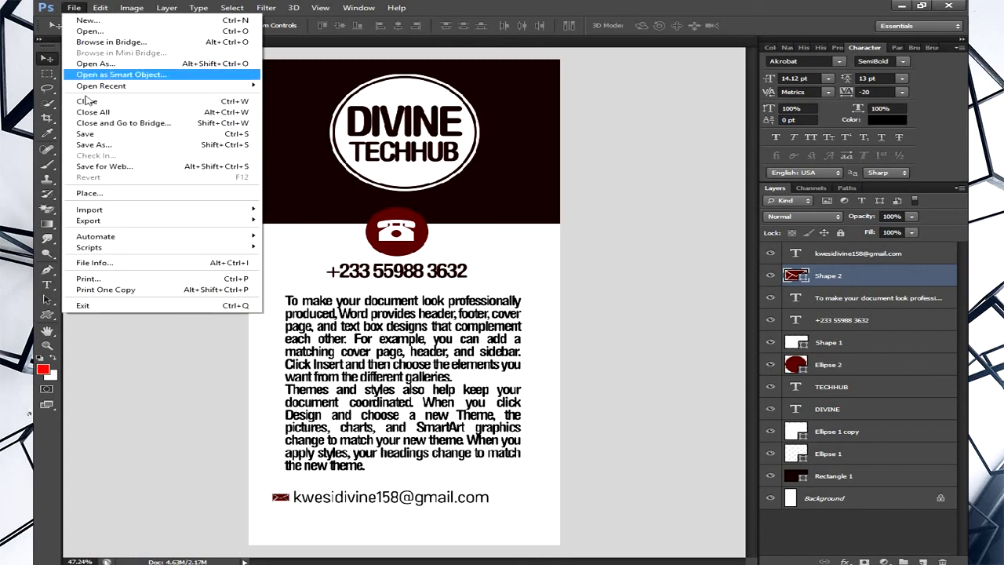
left_click(95, 145)
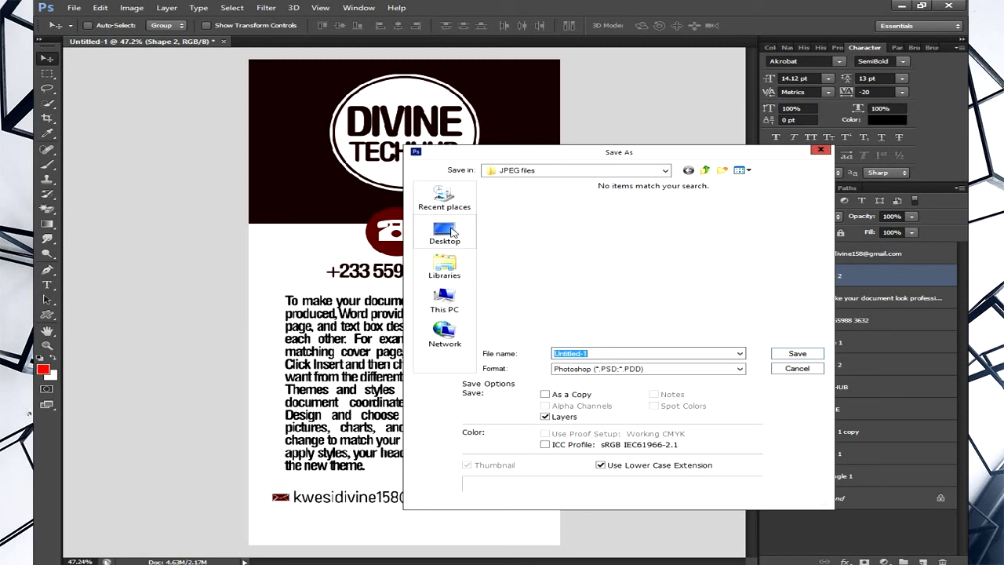
left_click(455, 233)
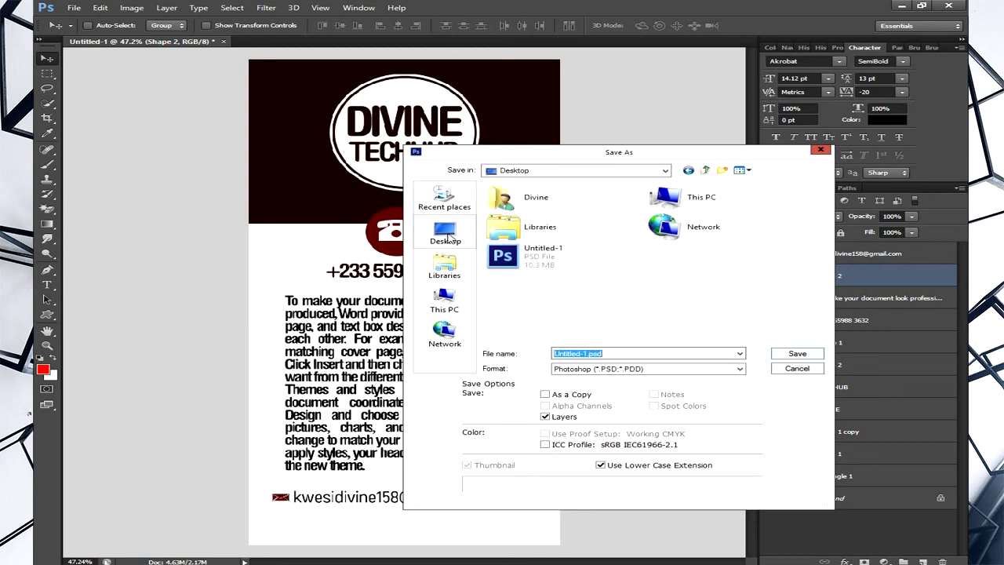
left_click(623, 375)
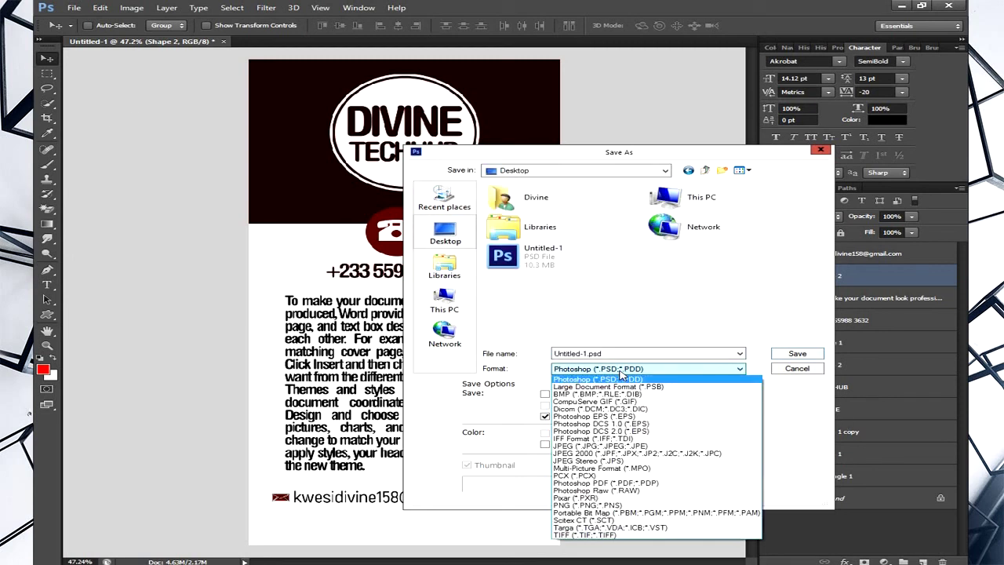
left_click(637, 446)
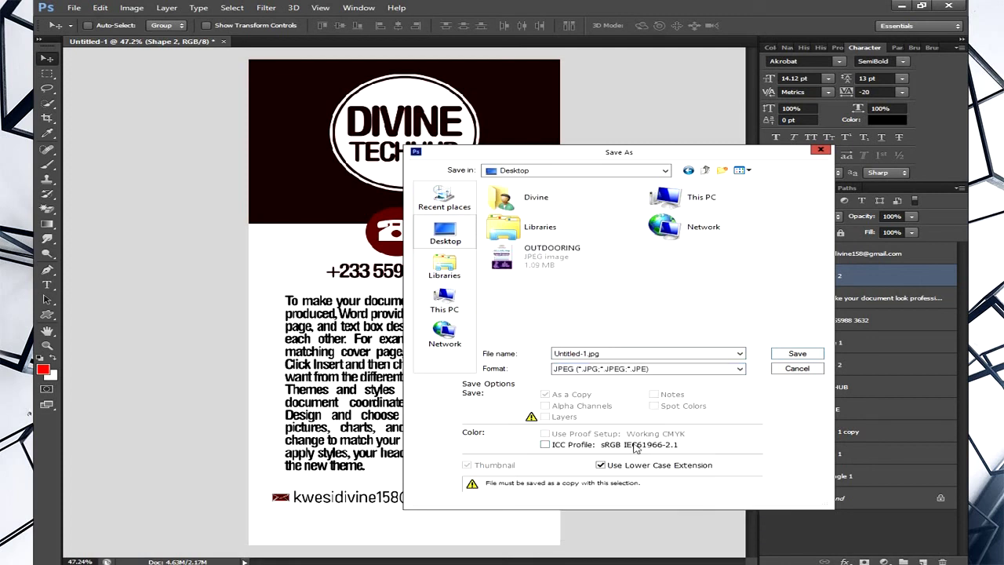
left_click(608, 367)
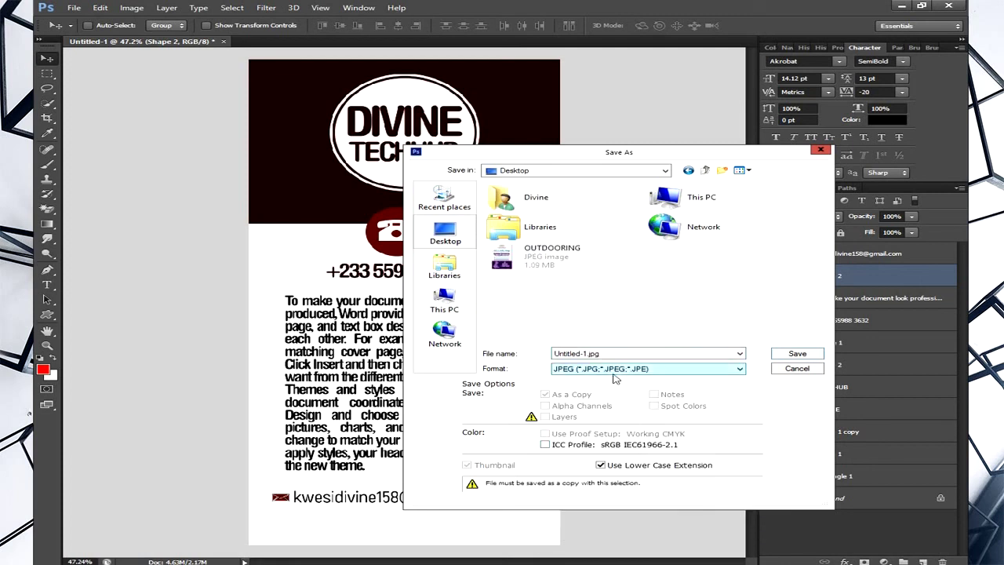
left_click(617, 380)
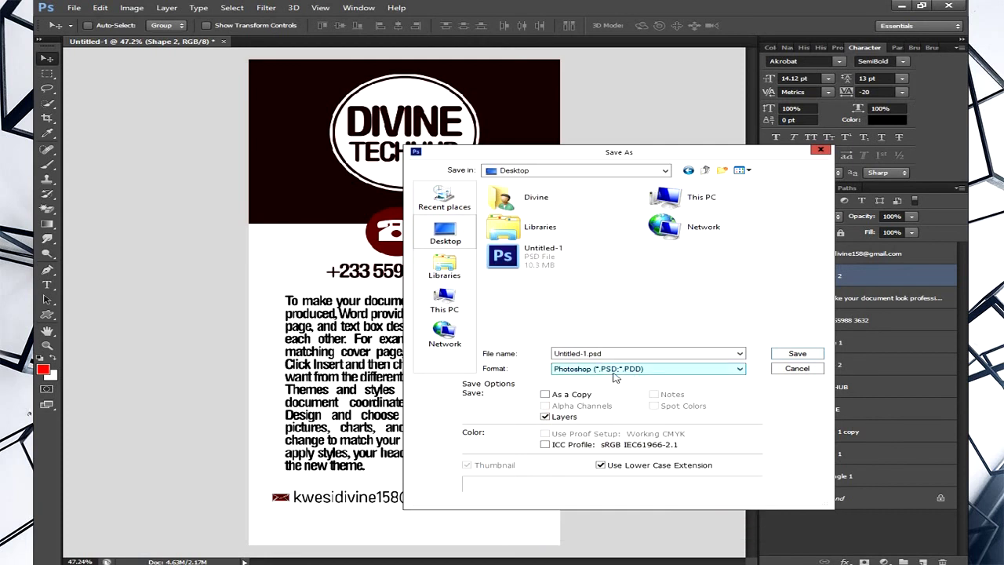
left_click(615, 374)
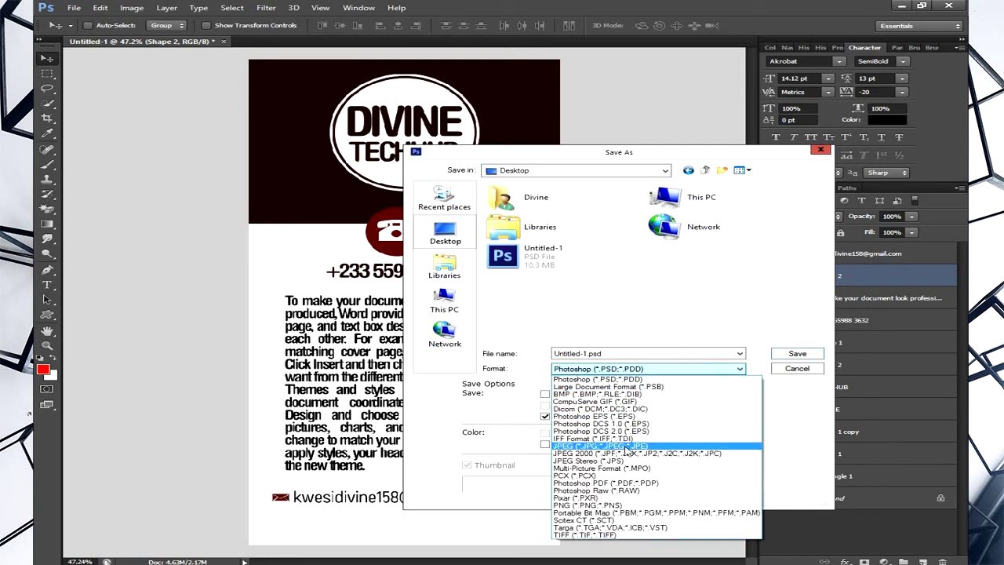
left_click(627, 447)
- Name the file techhub and save it as a maximum-quality JPEG
double_click(579, 357)
type("techhub")
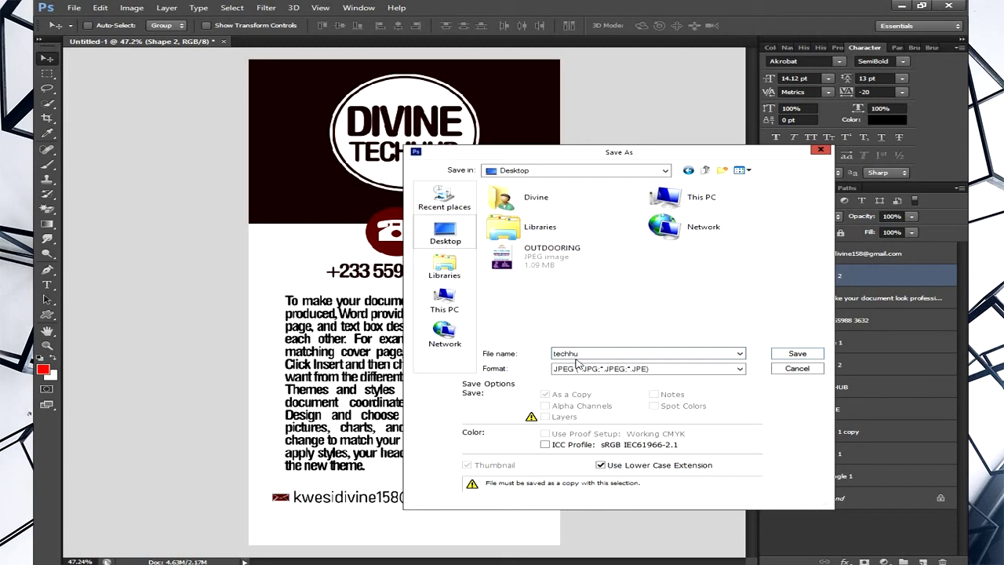
left_click(796, 353)
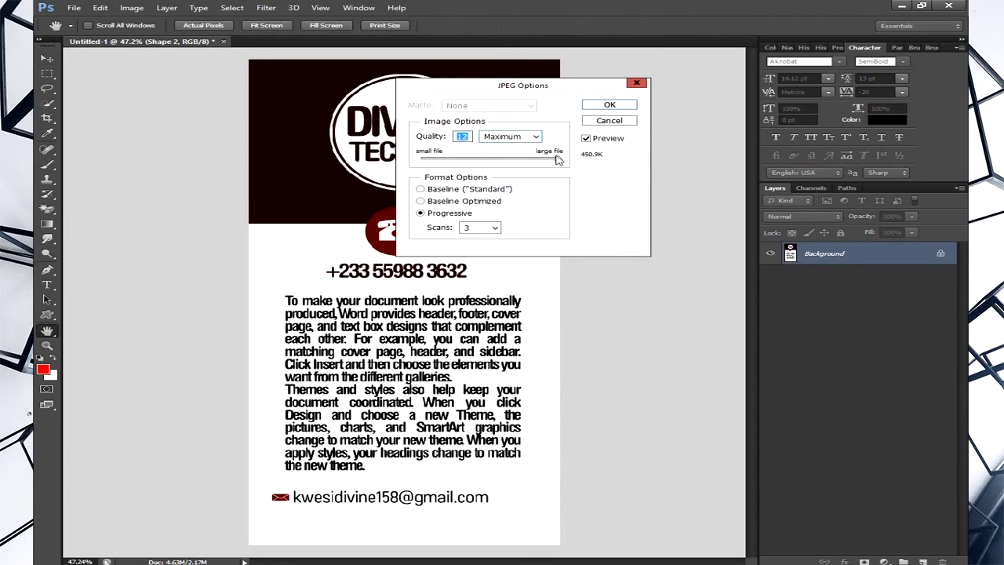
left_click(610, 105)
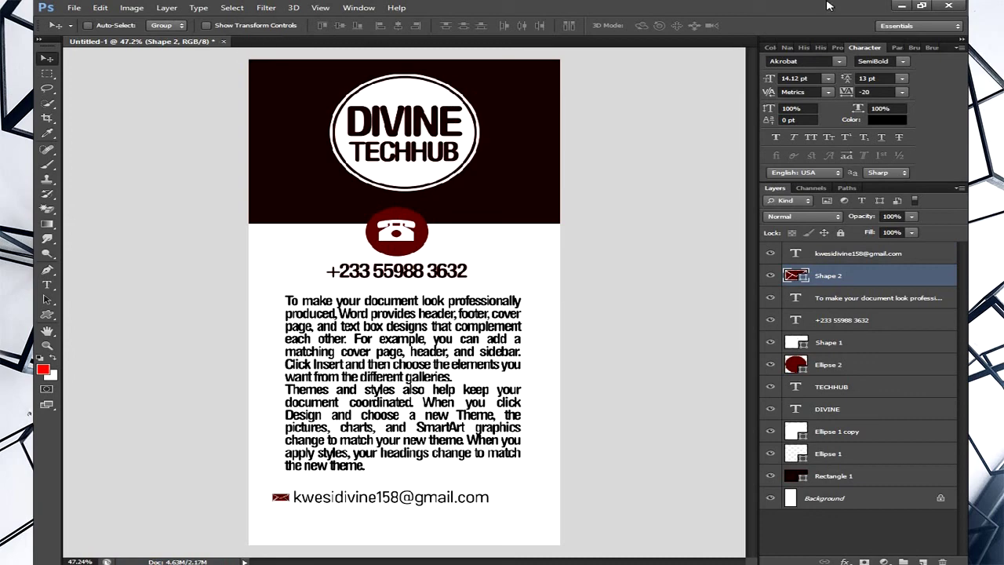
- Close the Word document without saving its changes
left_click(900, 5)
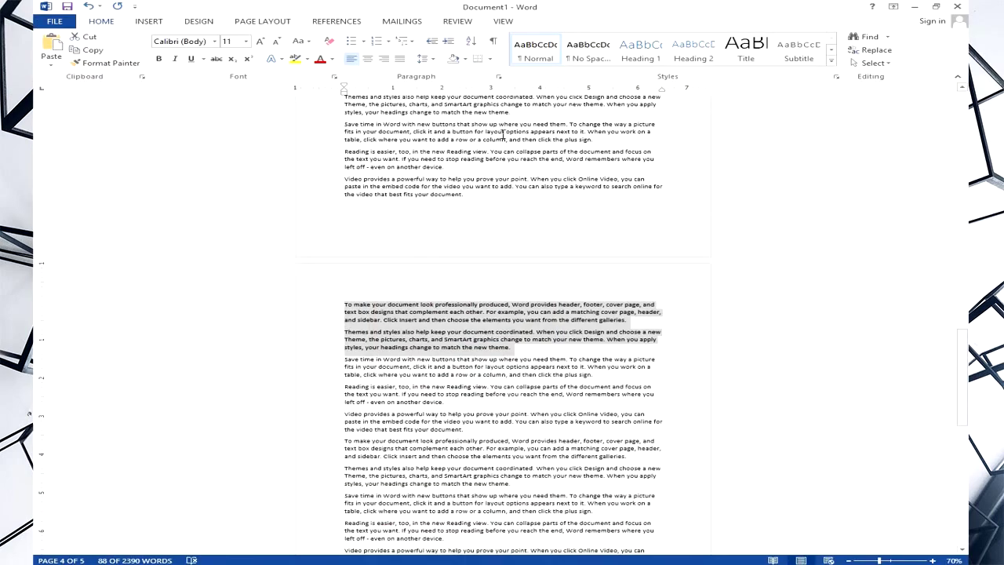
left_click(957, 7)
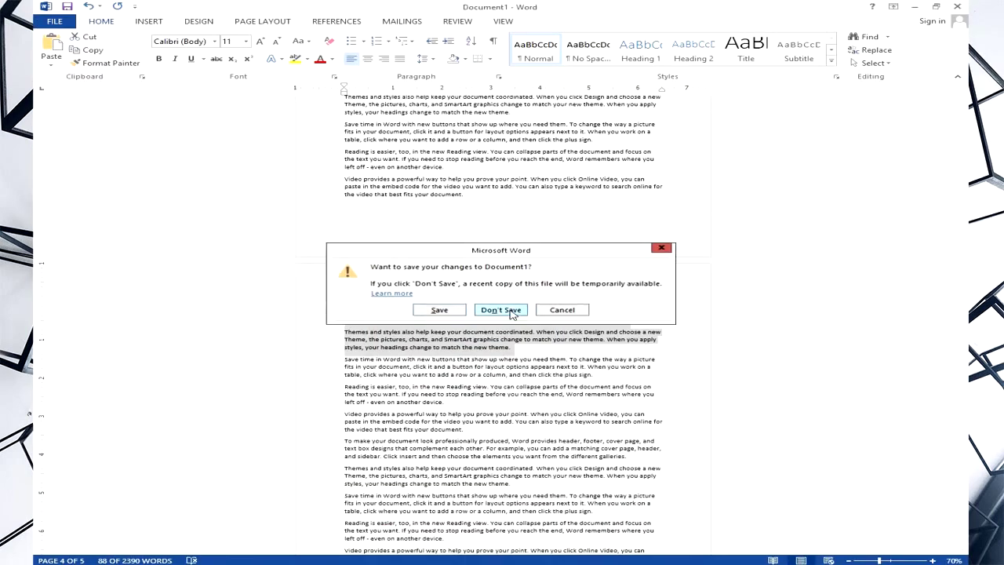
left_click(574, 309)
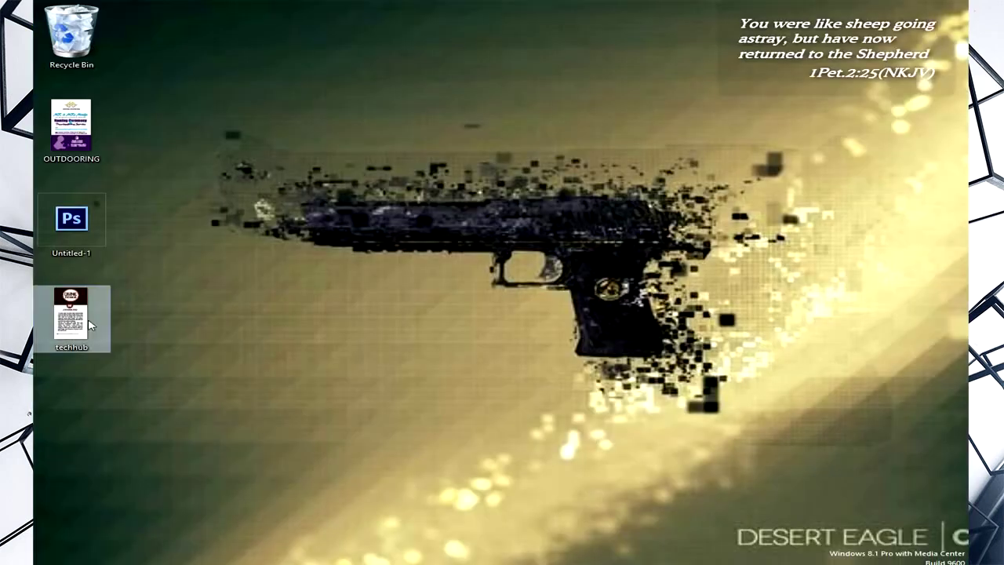
double_click(76, 321)
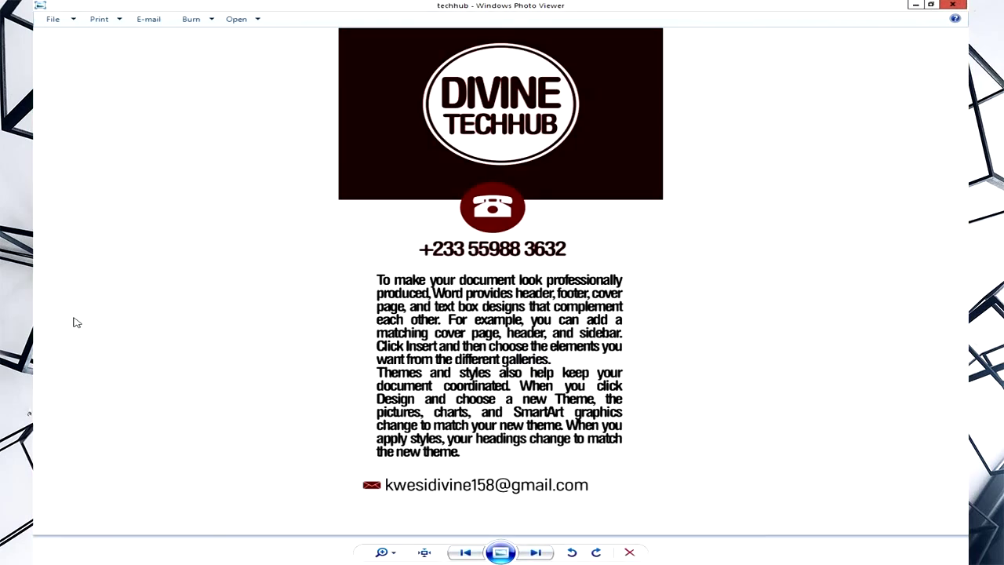
left_click(930, 5)
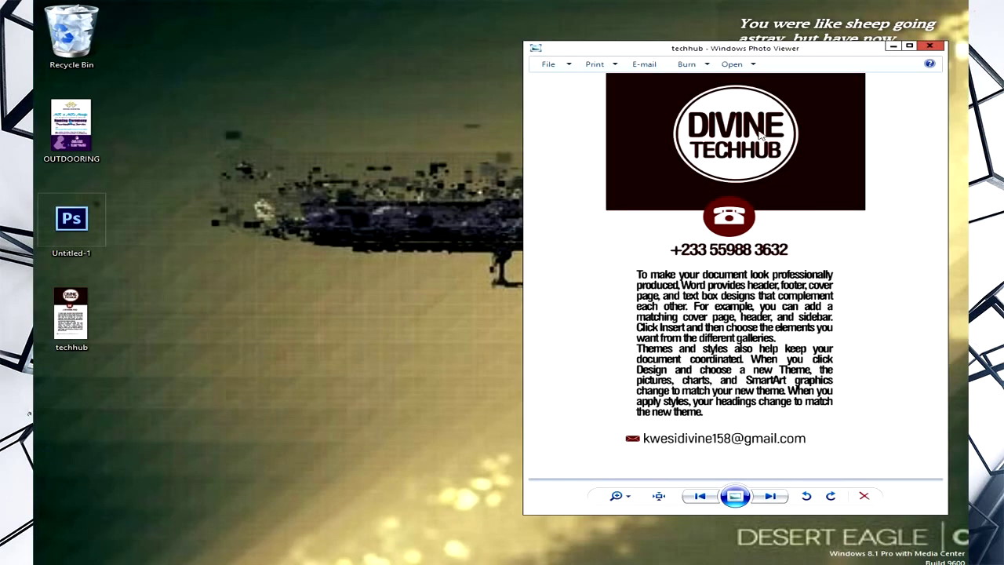
left_click_drag(702, 57, 513, 63)
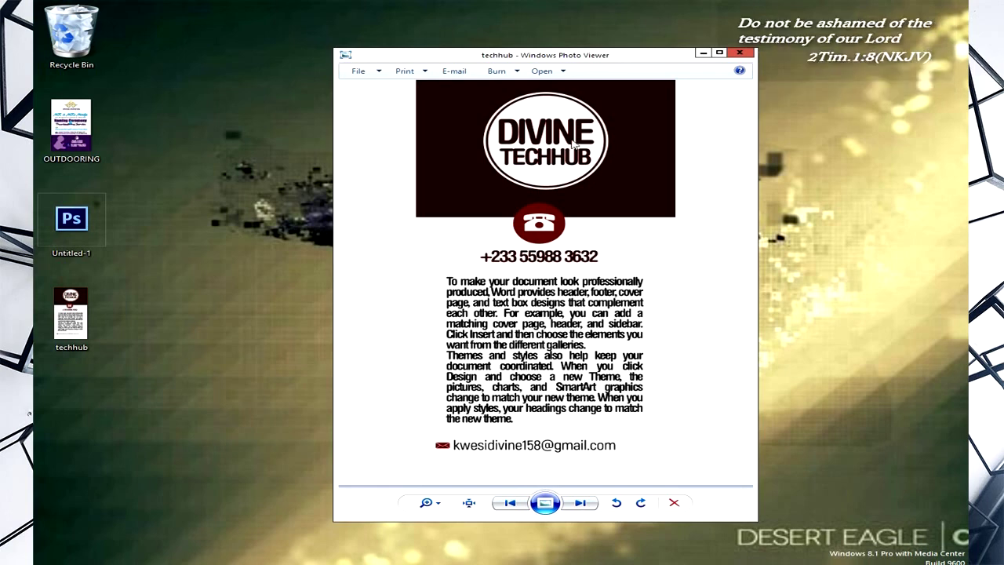
left_click(741, 54)
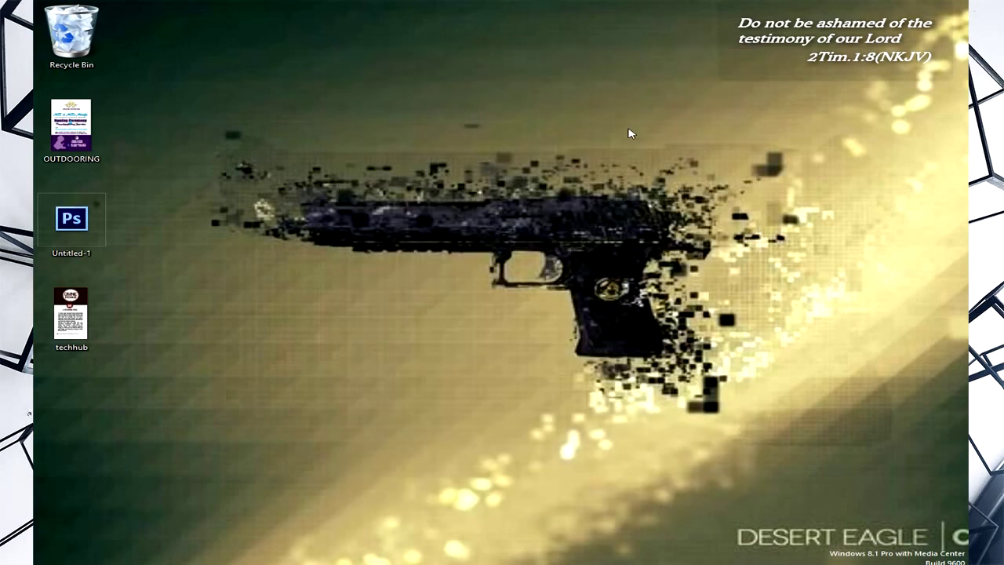